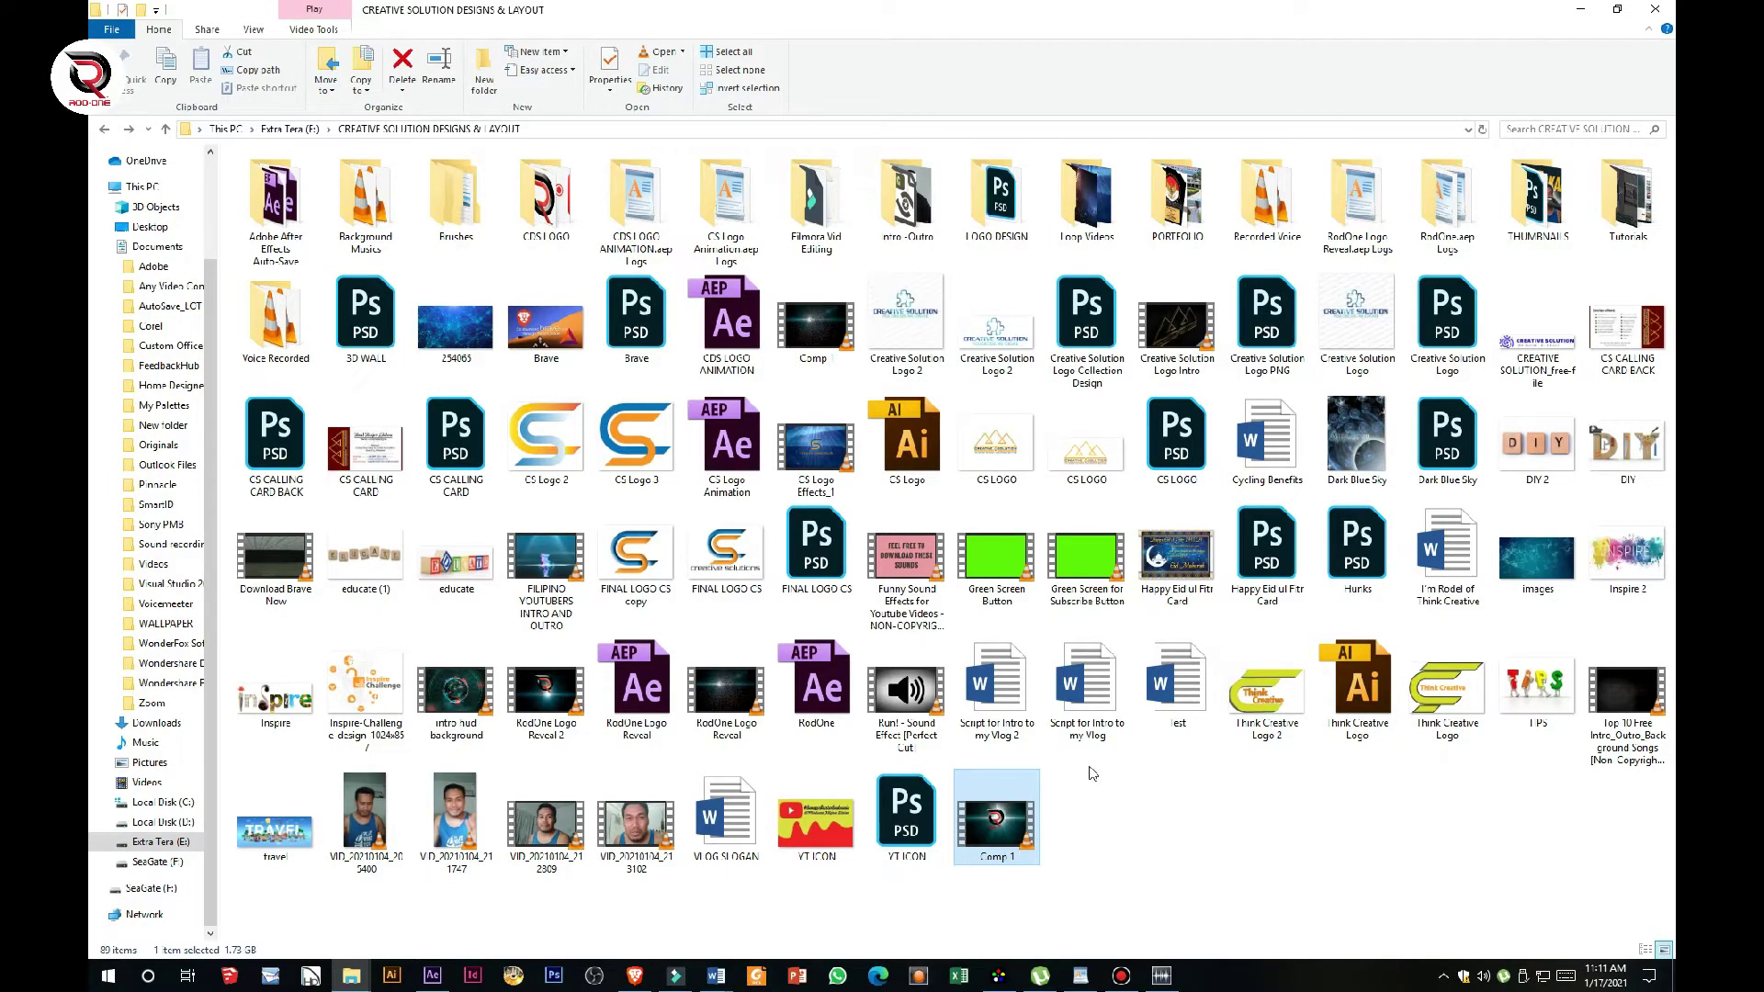
- Select the Comp video and check its 17.2 MB file size
click(840, 343)
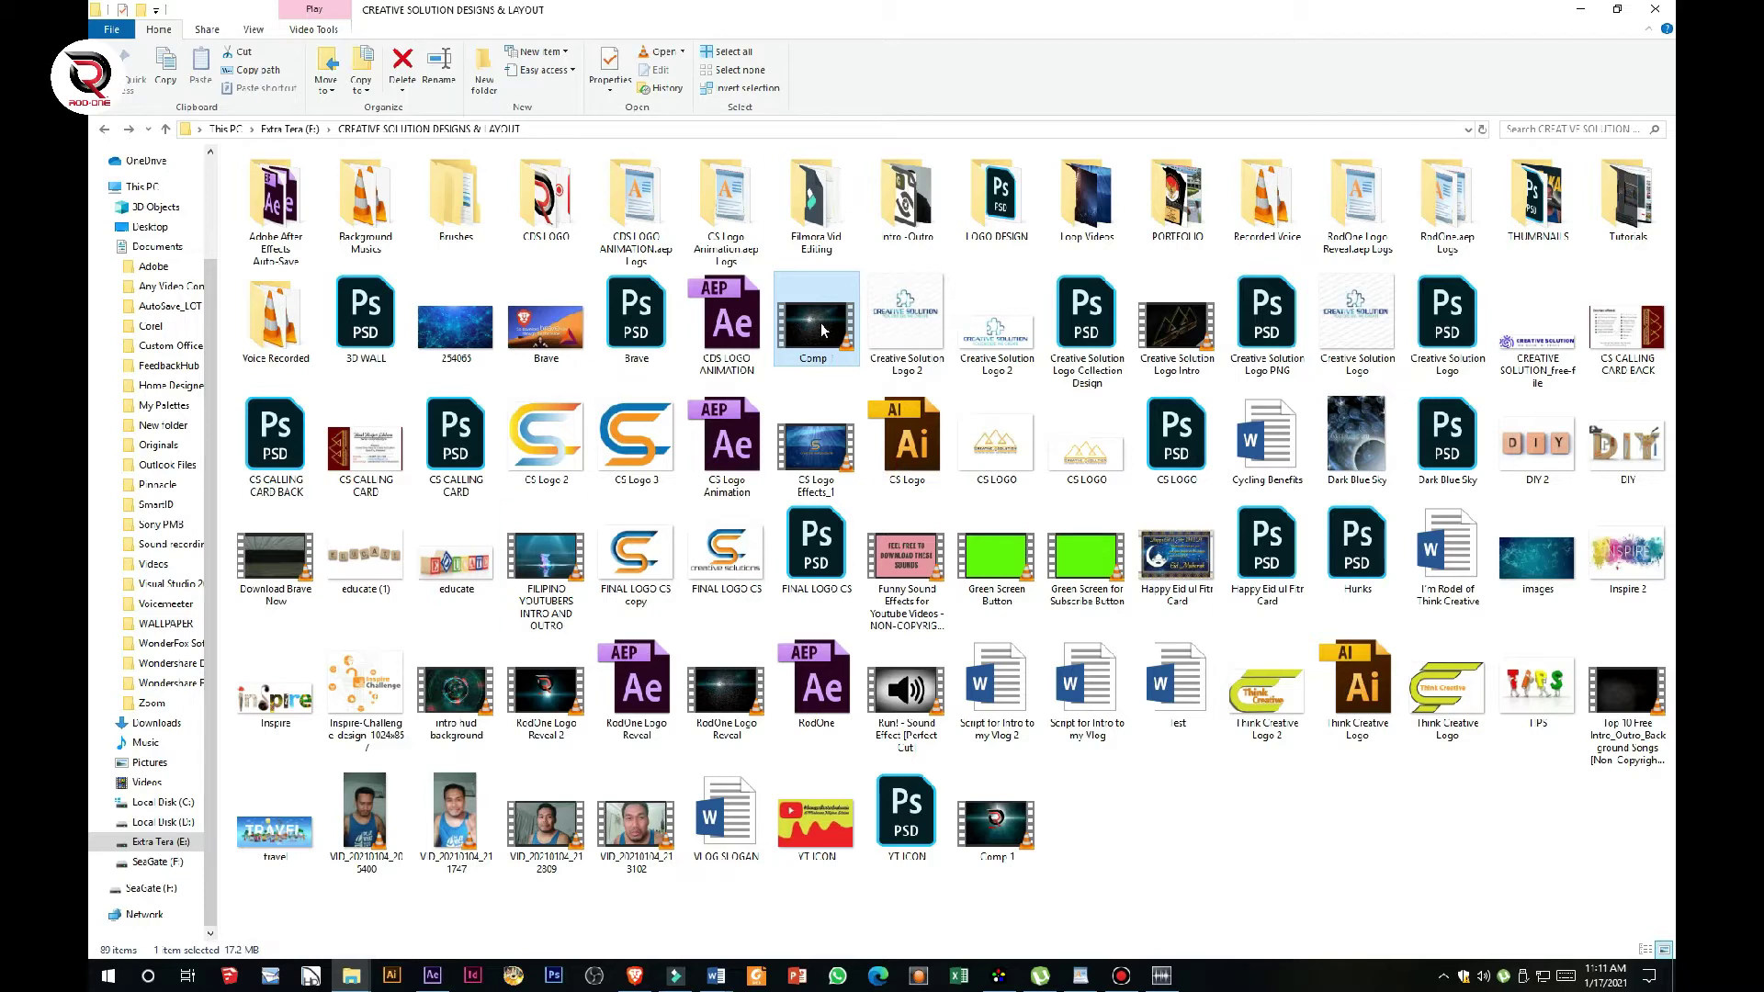
ctrl+scroll(823, 331, up, 1)
- Show the folder as Extra large icons and compare the Comp and Comp 1 file sizes
ctrl+scroll(822, 331, up, 1)
ctrl+scroll(824, 331, up, 1)
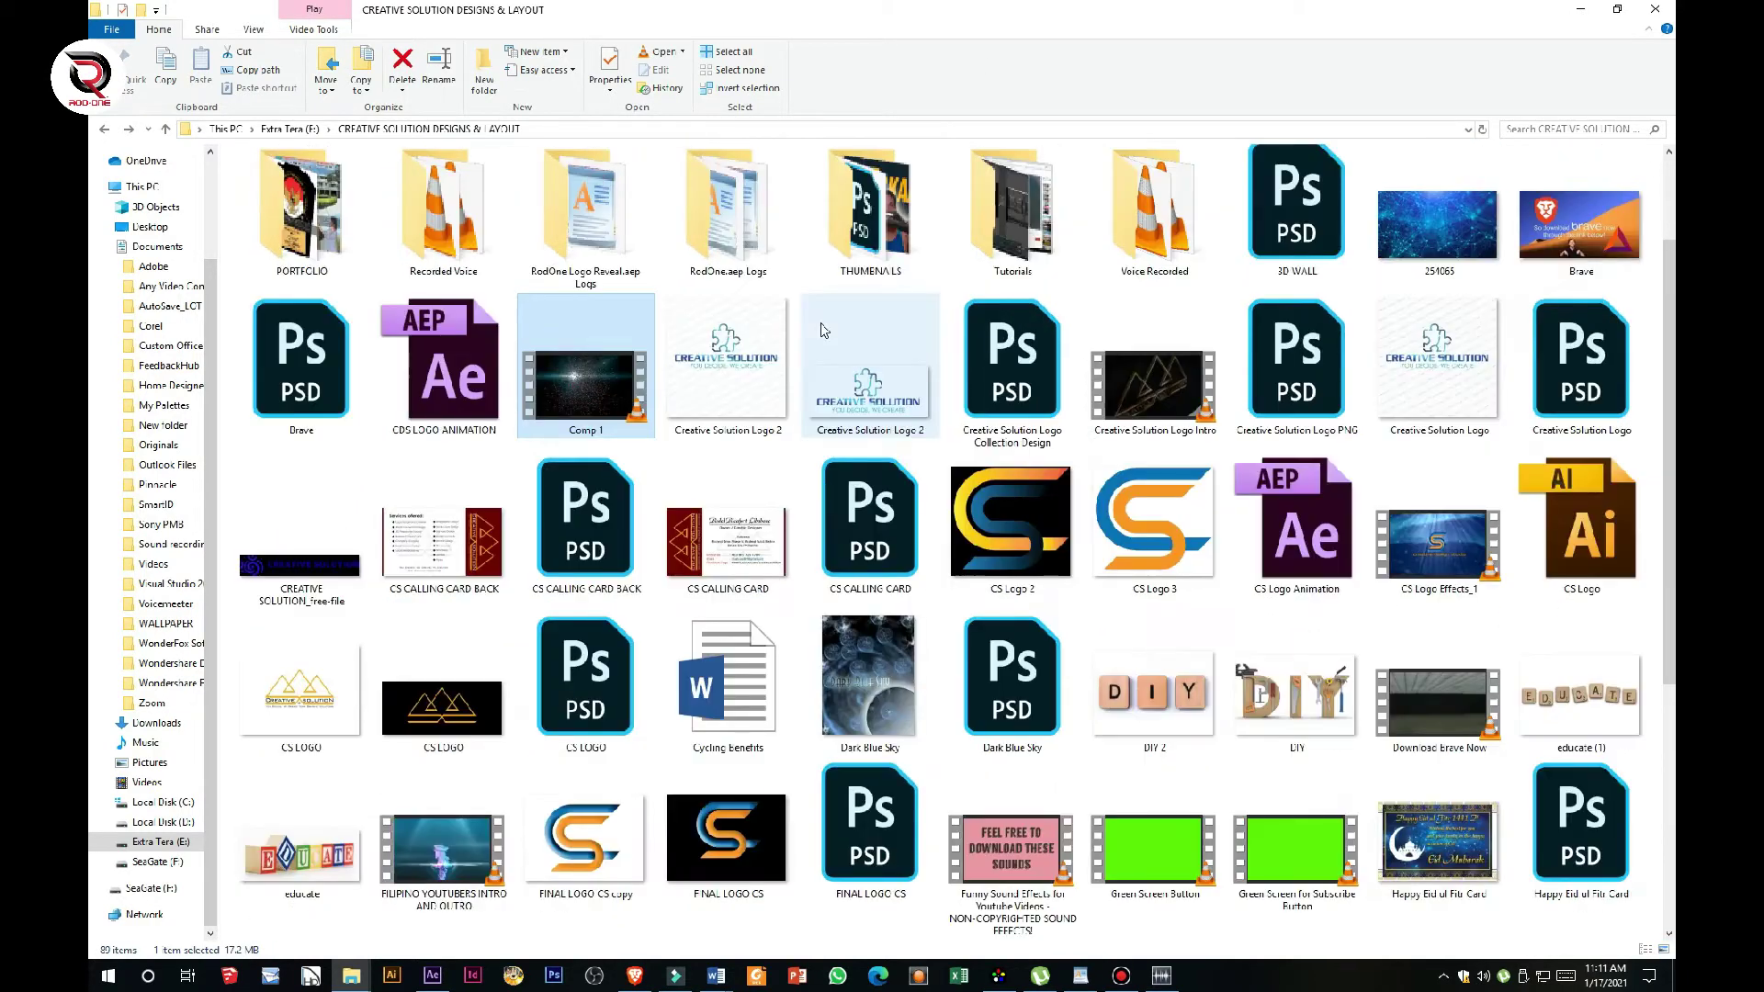
ctrl+scroll(824, 331, up, 2)
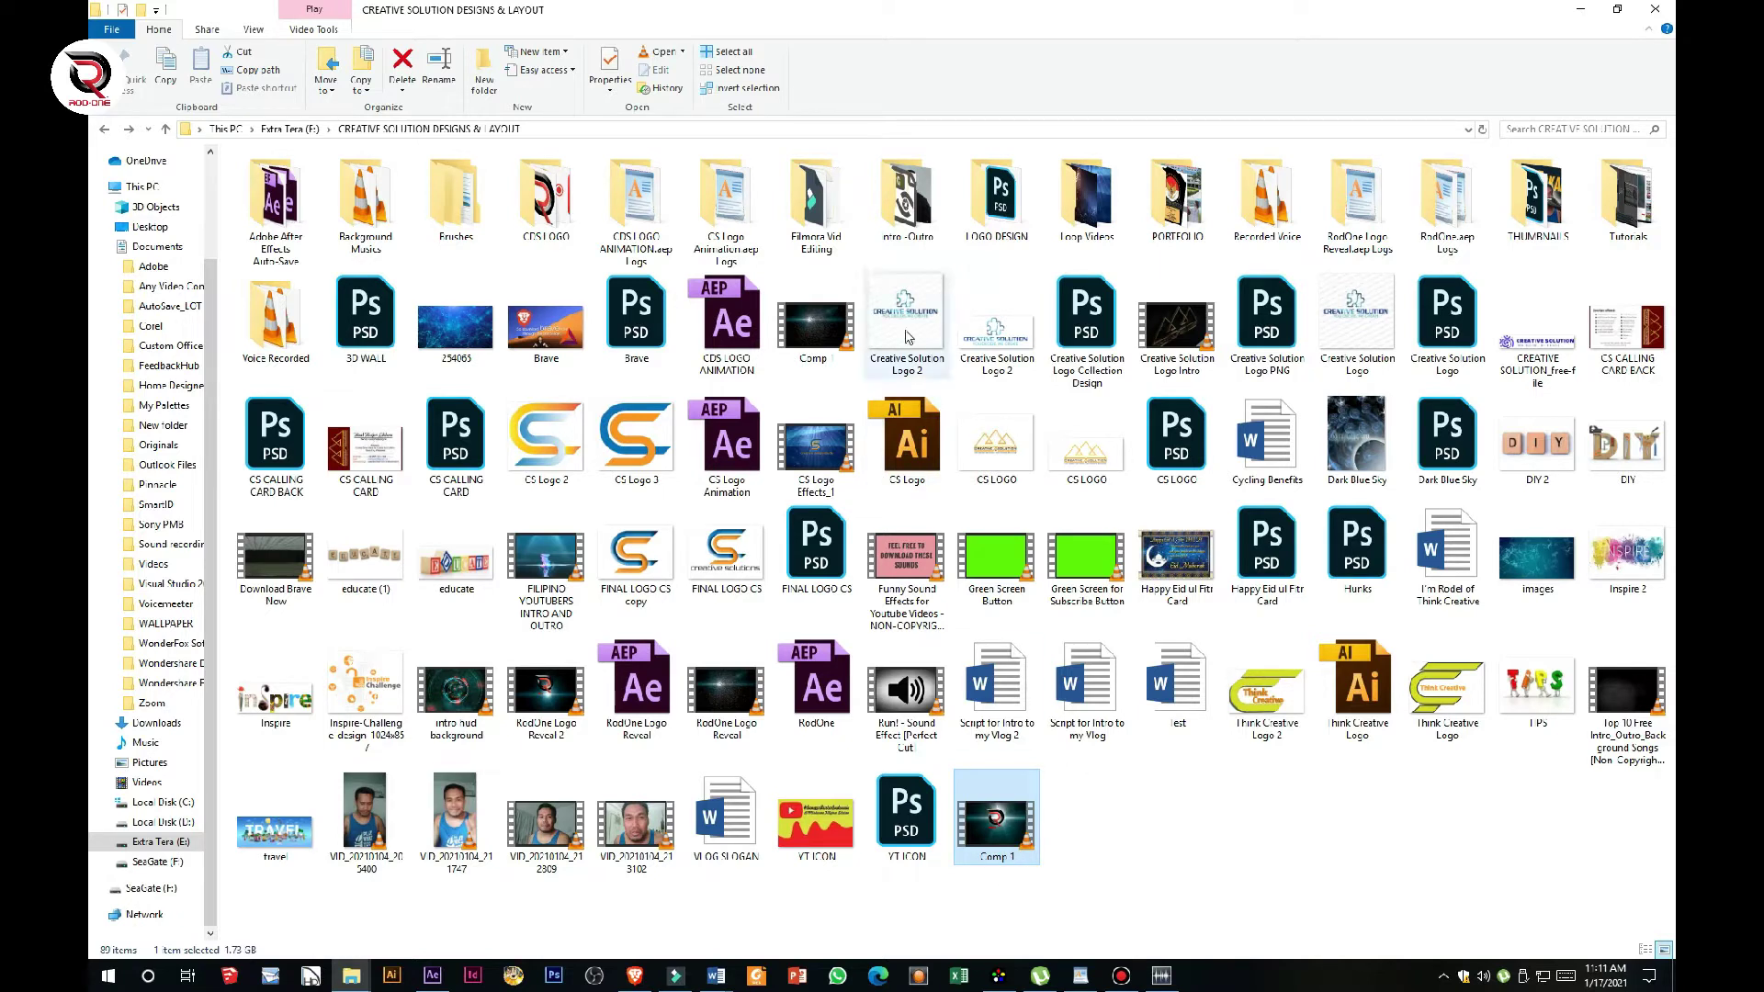
click(840, 344)
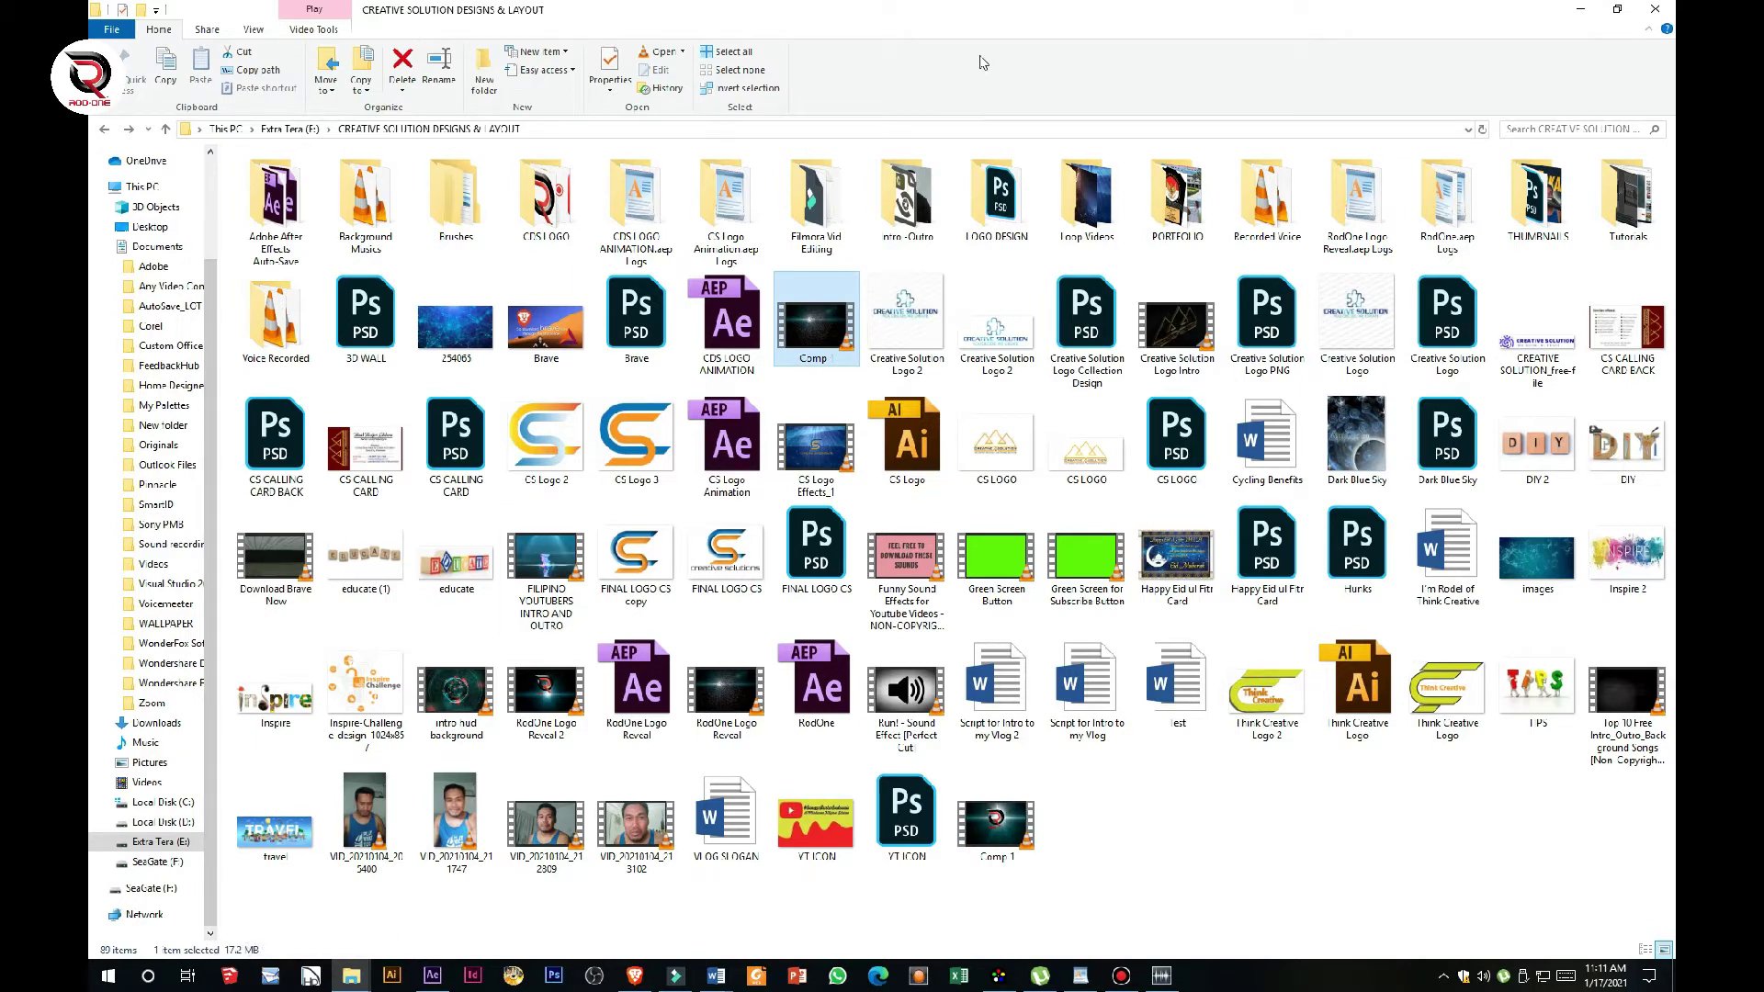
ctrl+scroll(823, 331, up, 1)
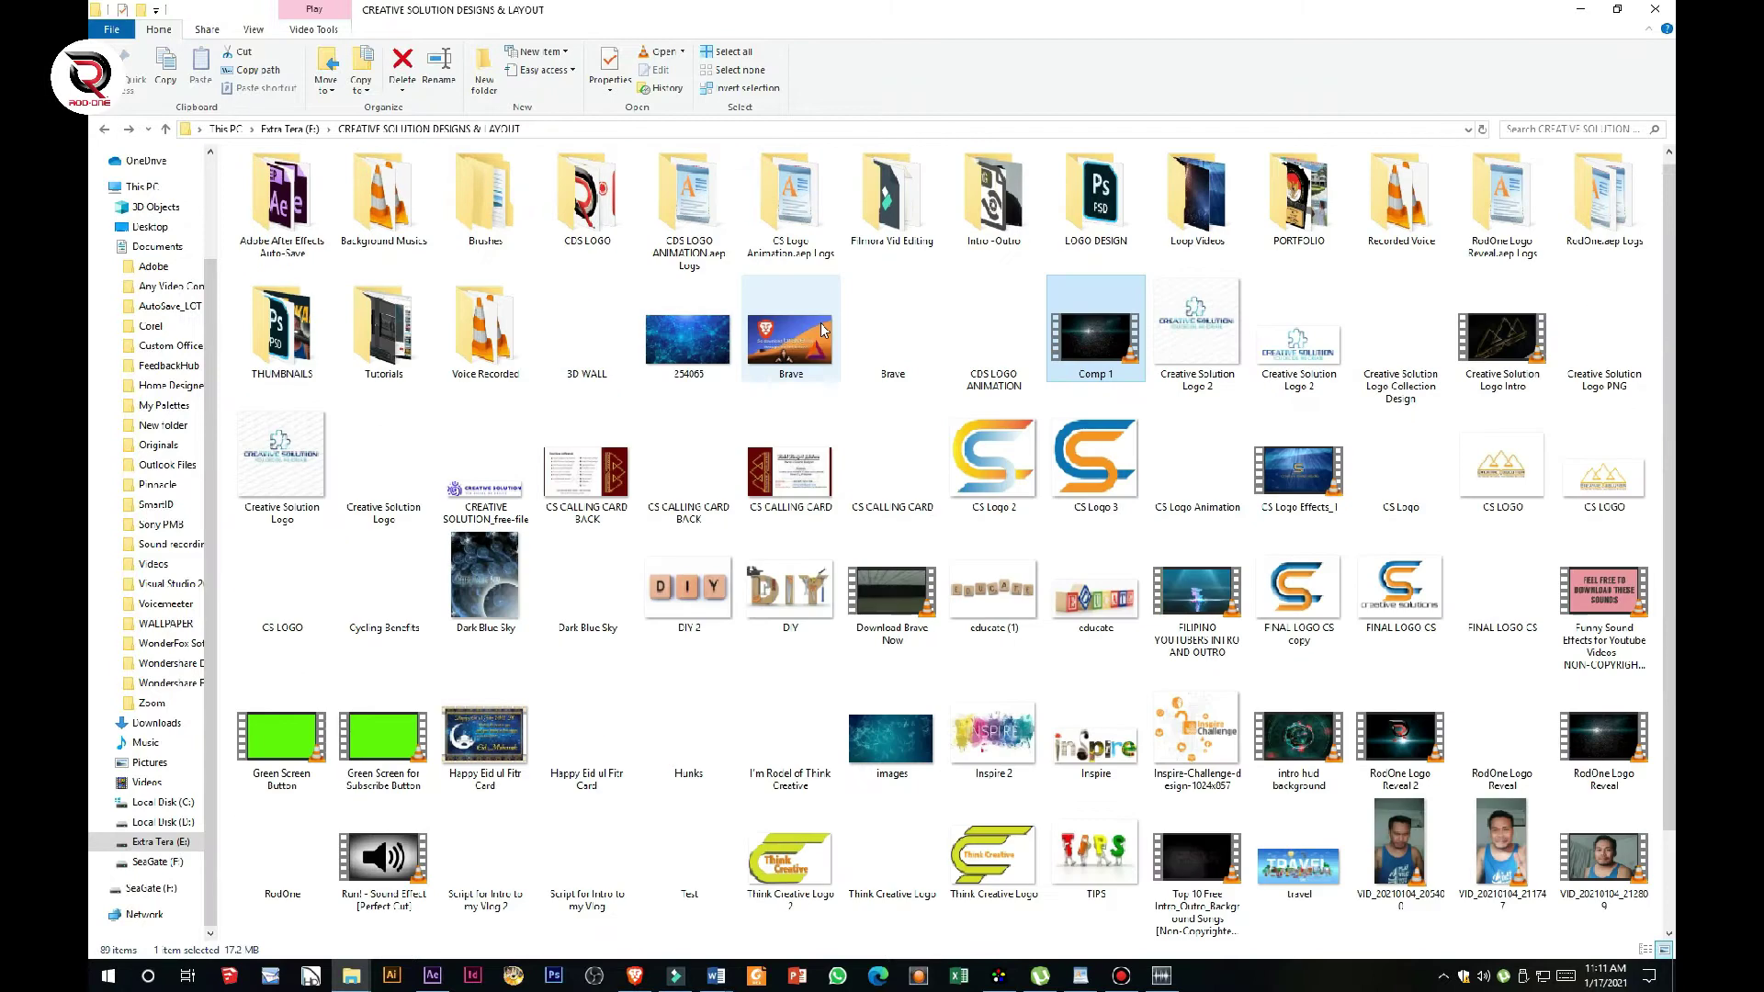
ctrl+scroll(822, 331, up, 1)
ctrl+scroll(823, 331, up, 1)
ctrl+scroll(822, 331, up, 2)
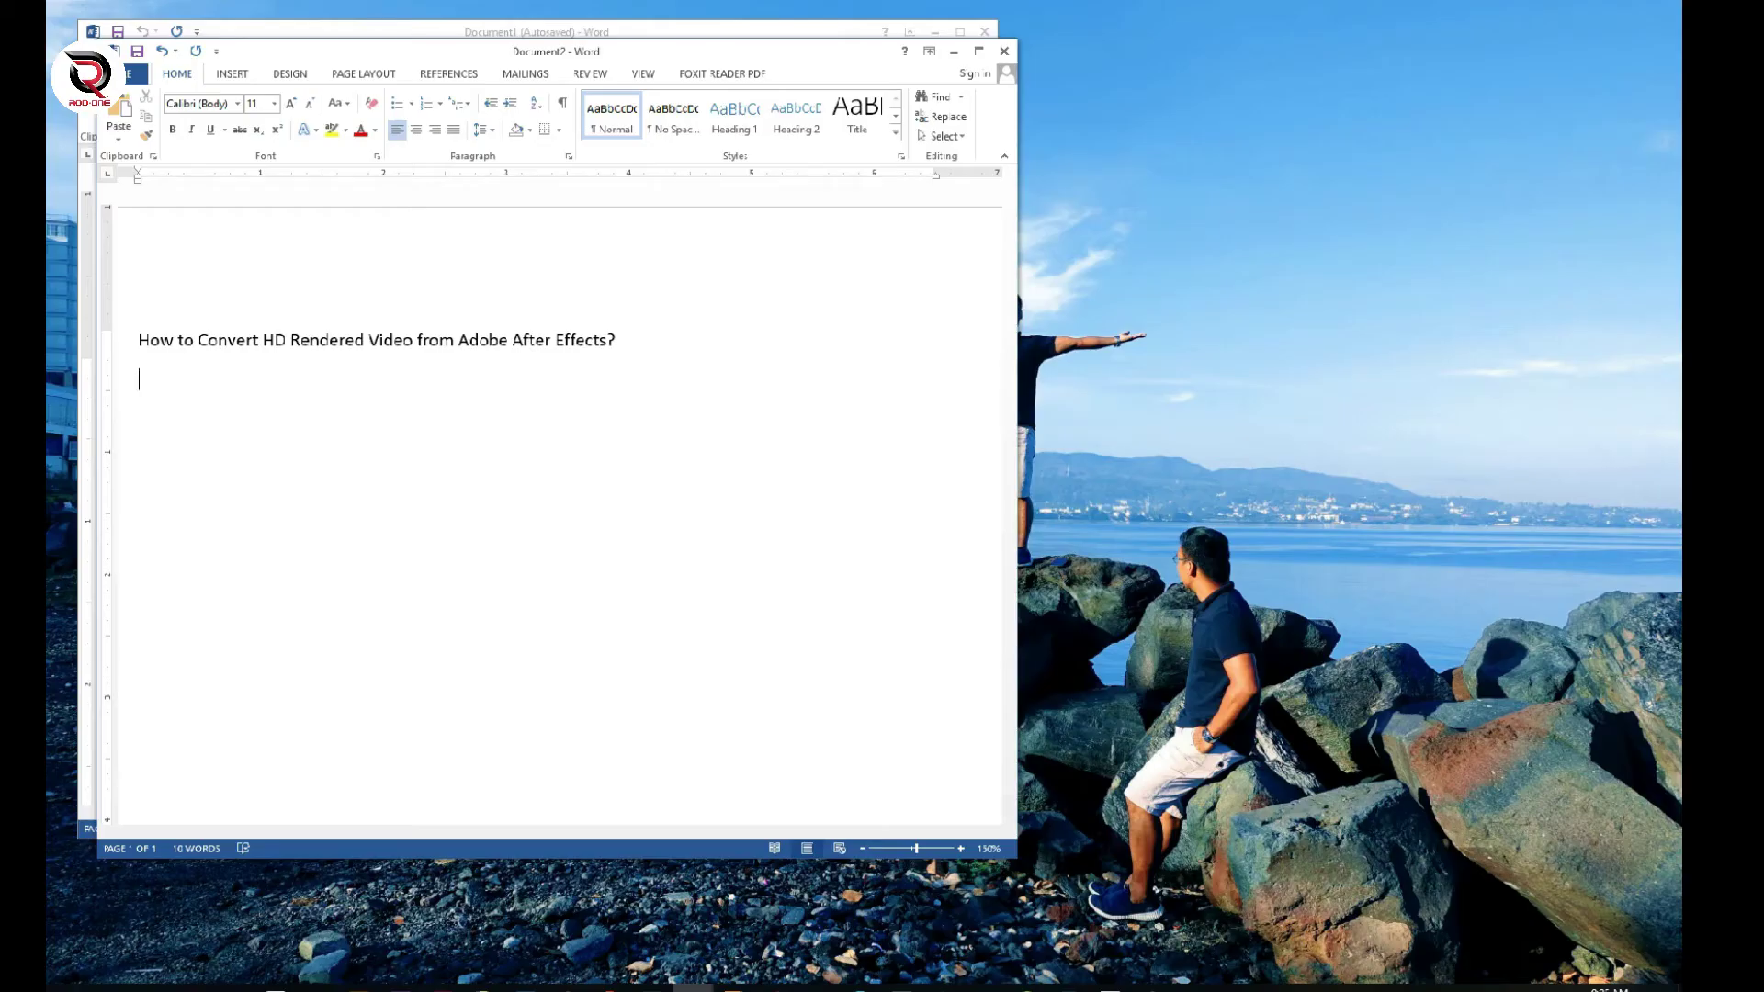
- Write note steps 1–3, ending with 'Run the Program4PC Converter', and start item 4
text(1. Open Specific program for converting Video/Audio Files)
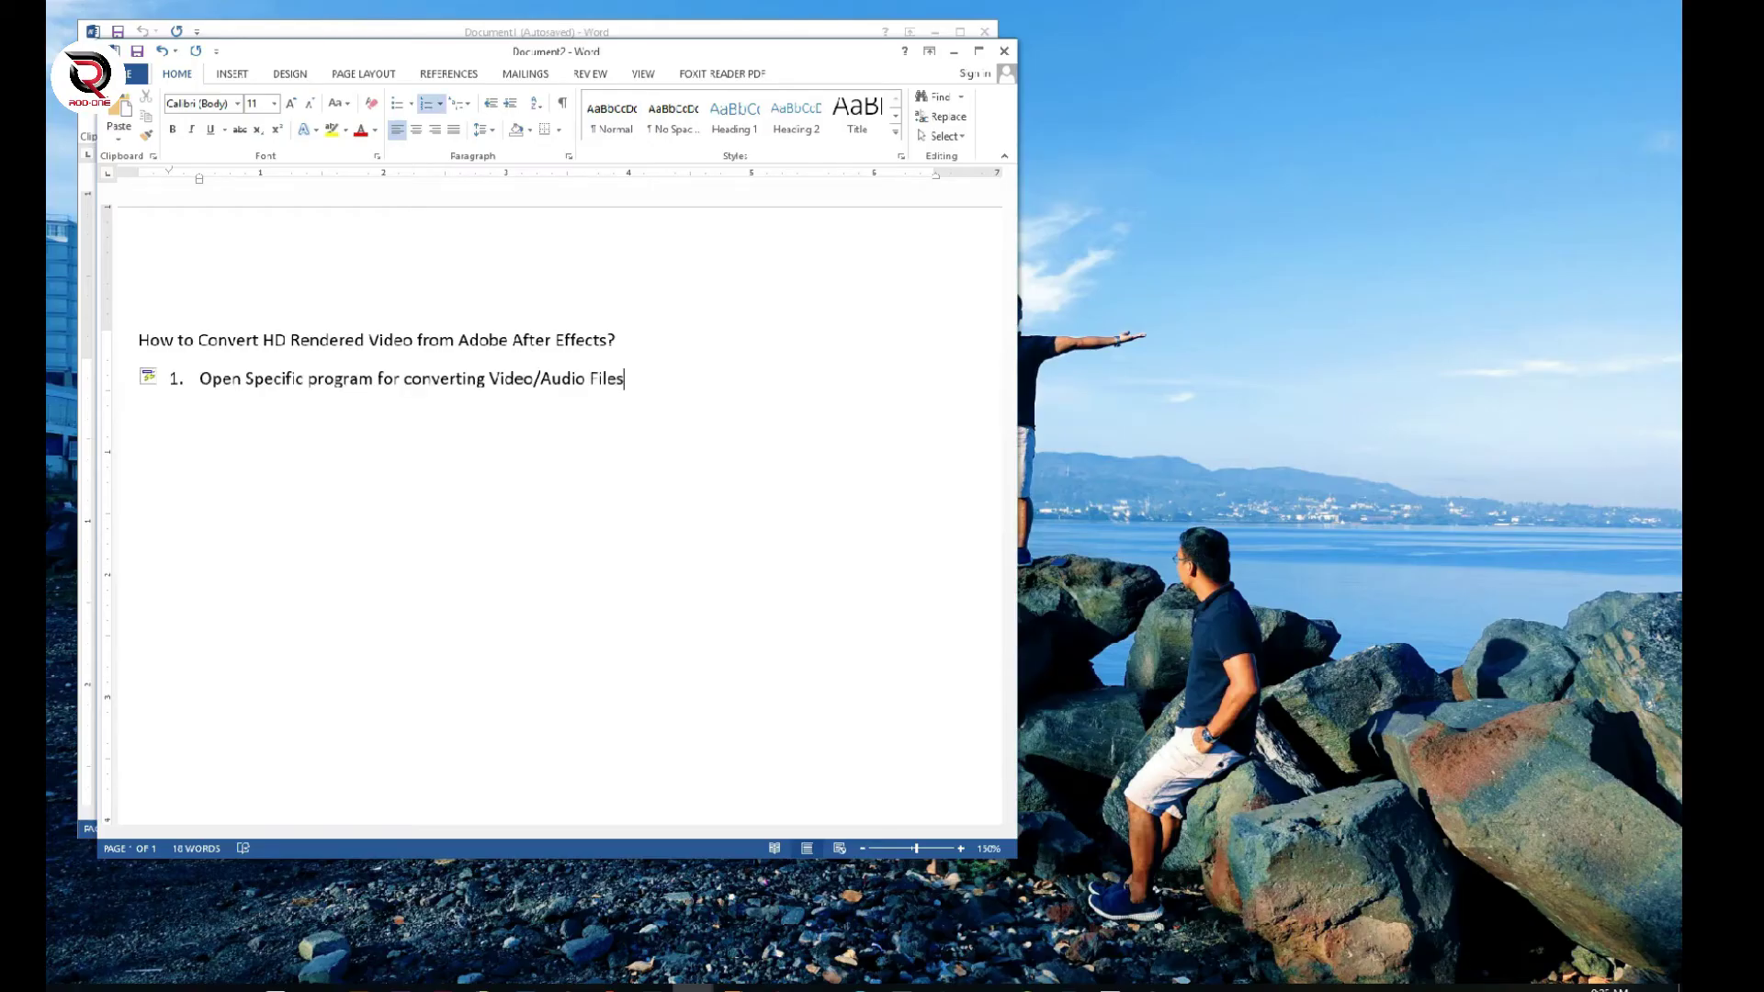
key(Return)
text(In this case, I am using Program4PC Converter,)
key(Return)
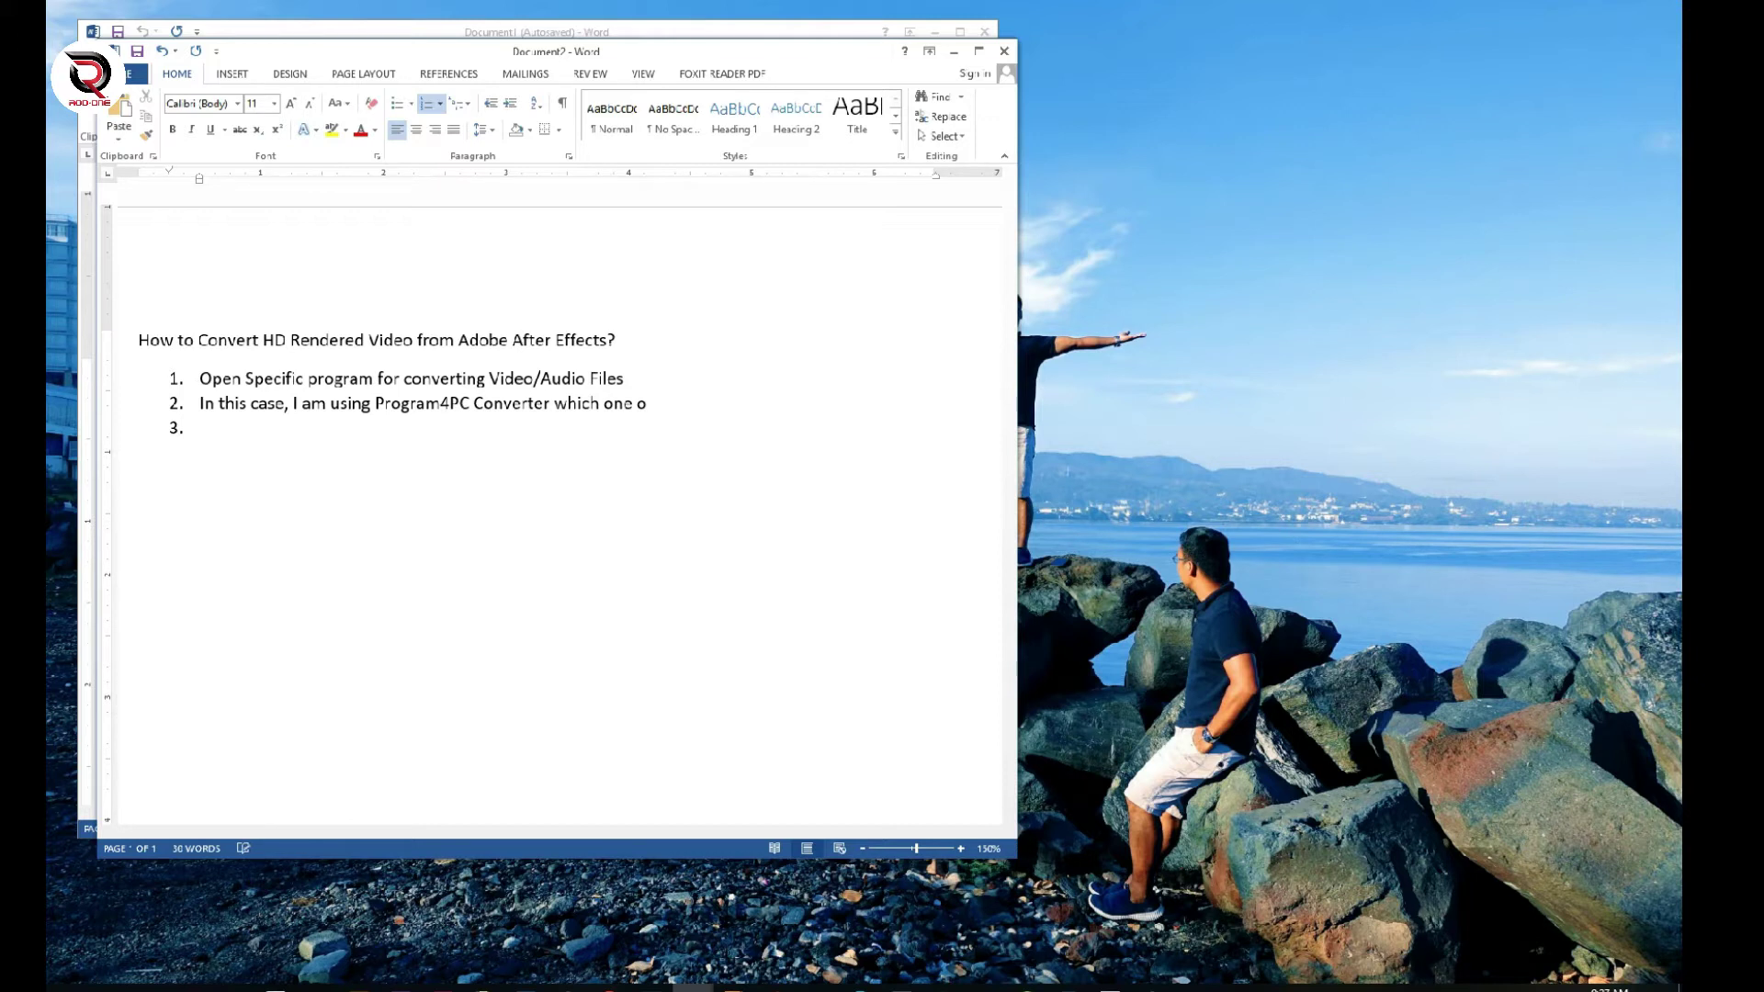
text(f my )
text(Favorite )
text(ide)
text(A)
text(converter.)
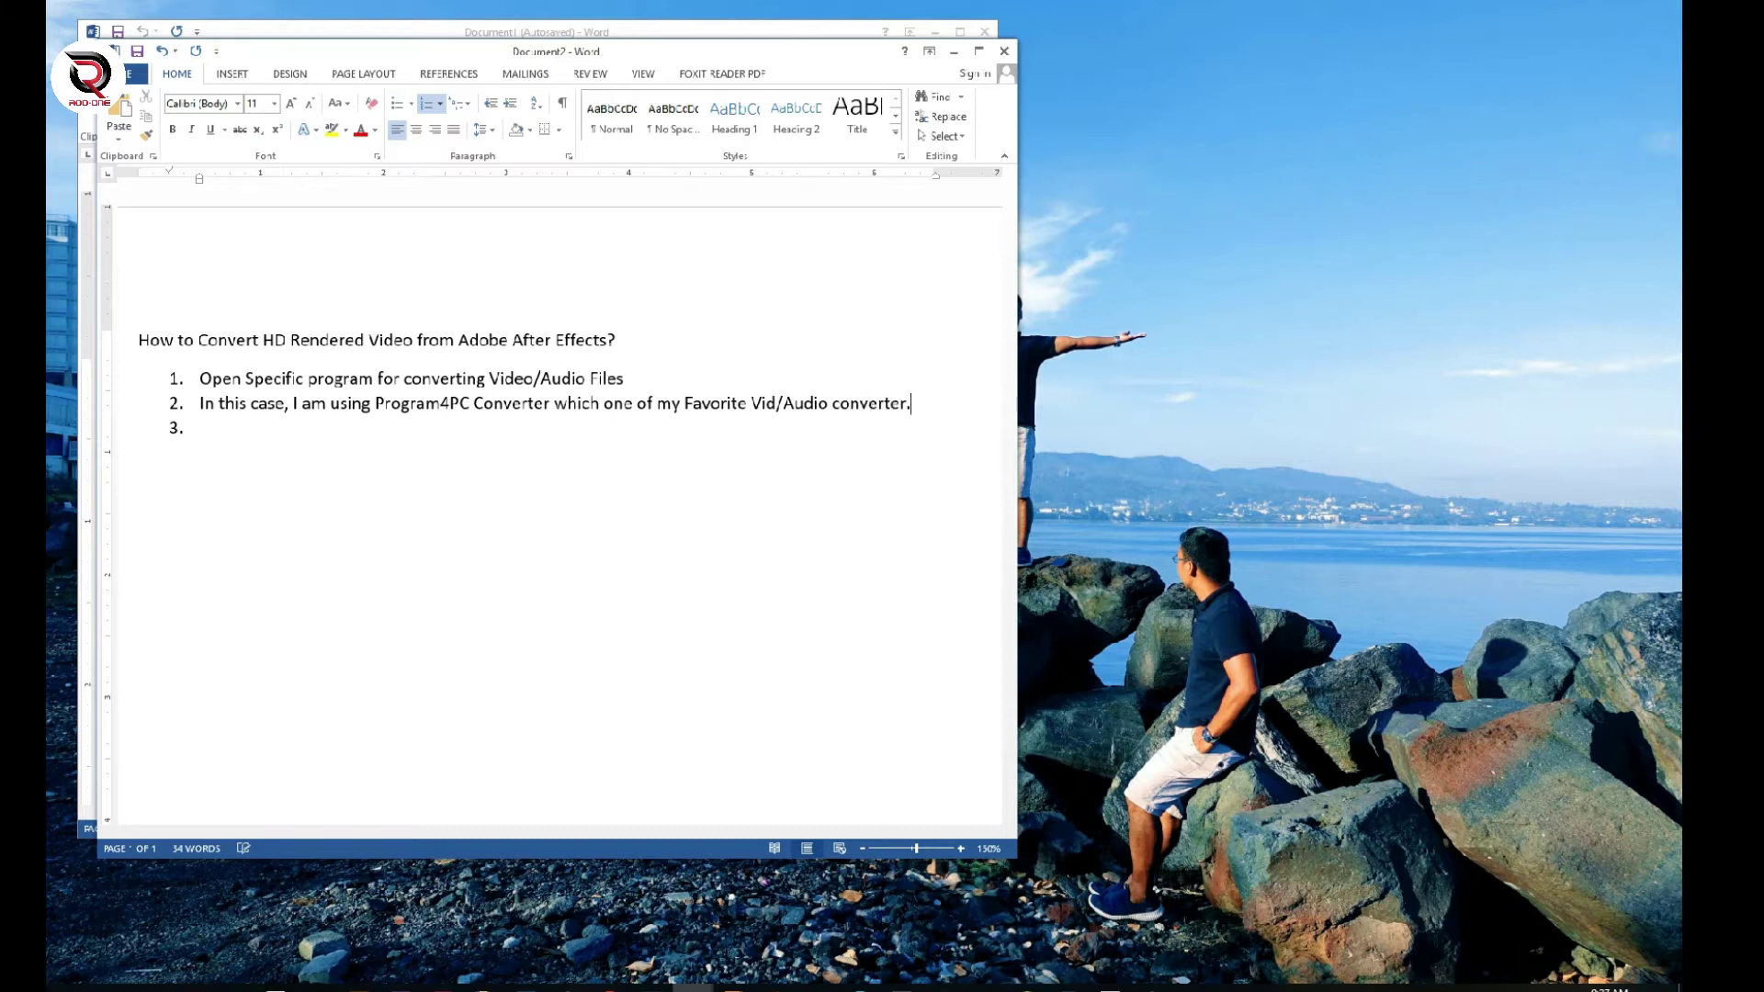
text(Run the)
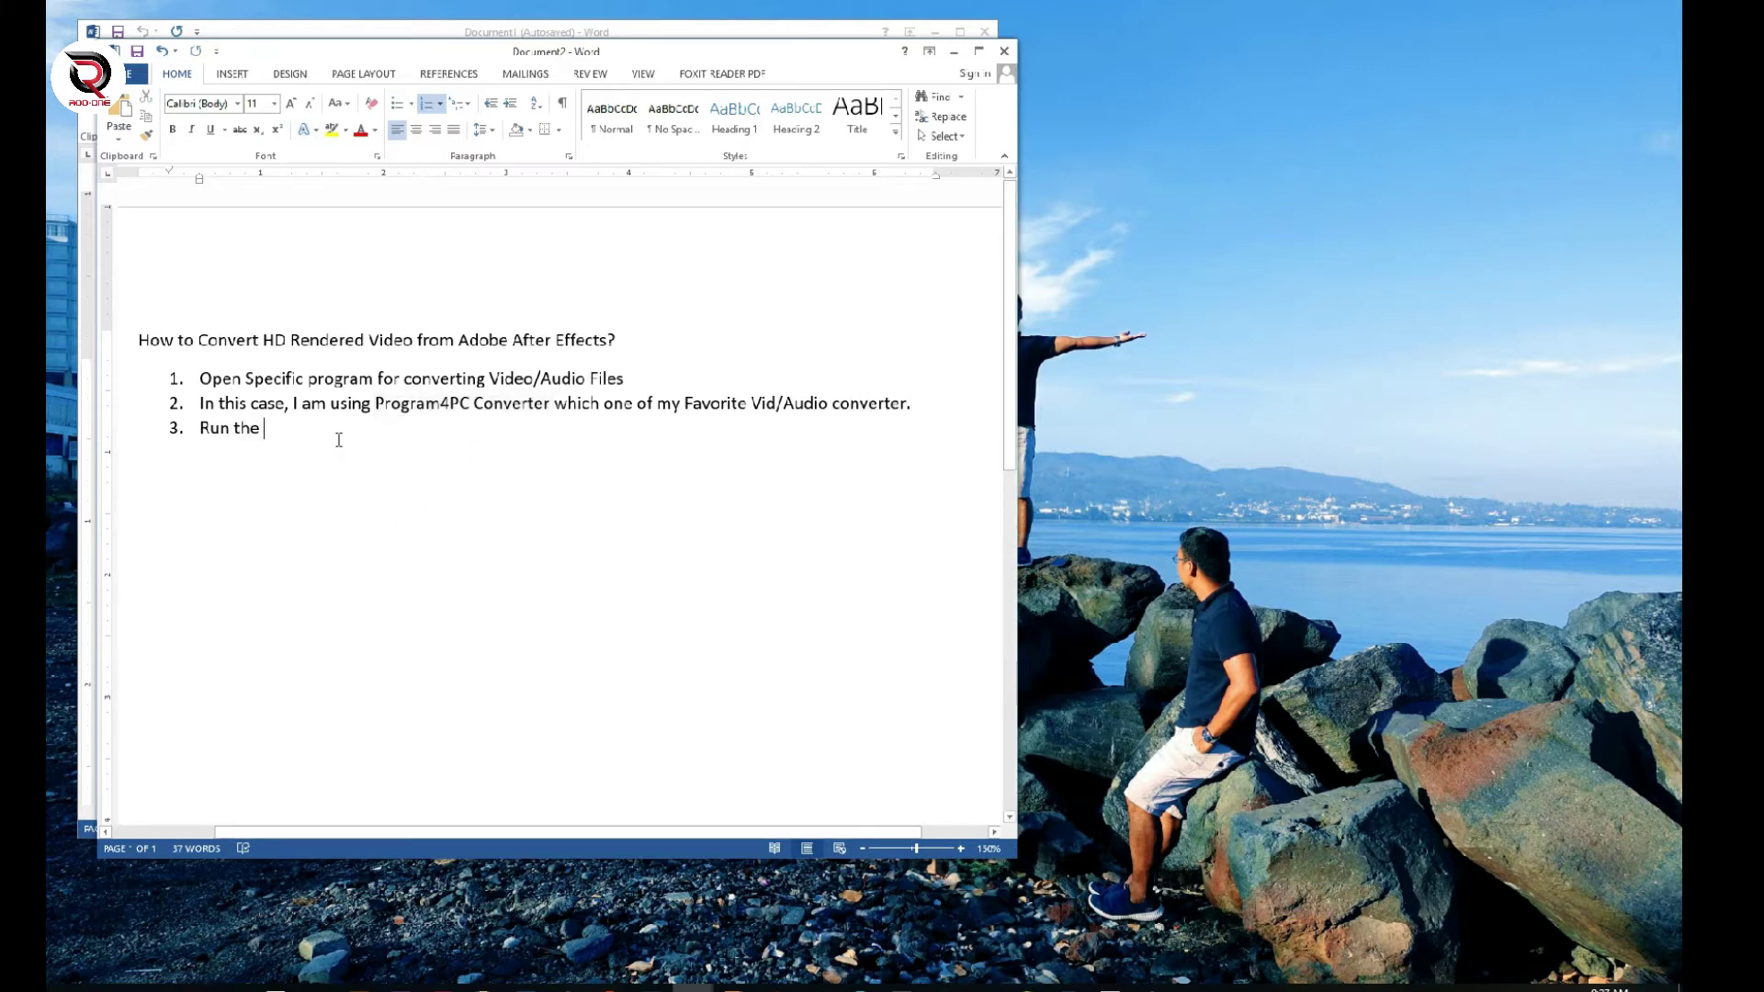
text(Program4PC Converter)
key(Return)
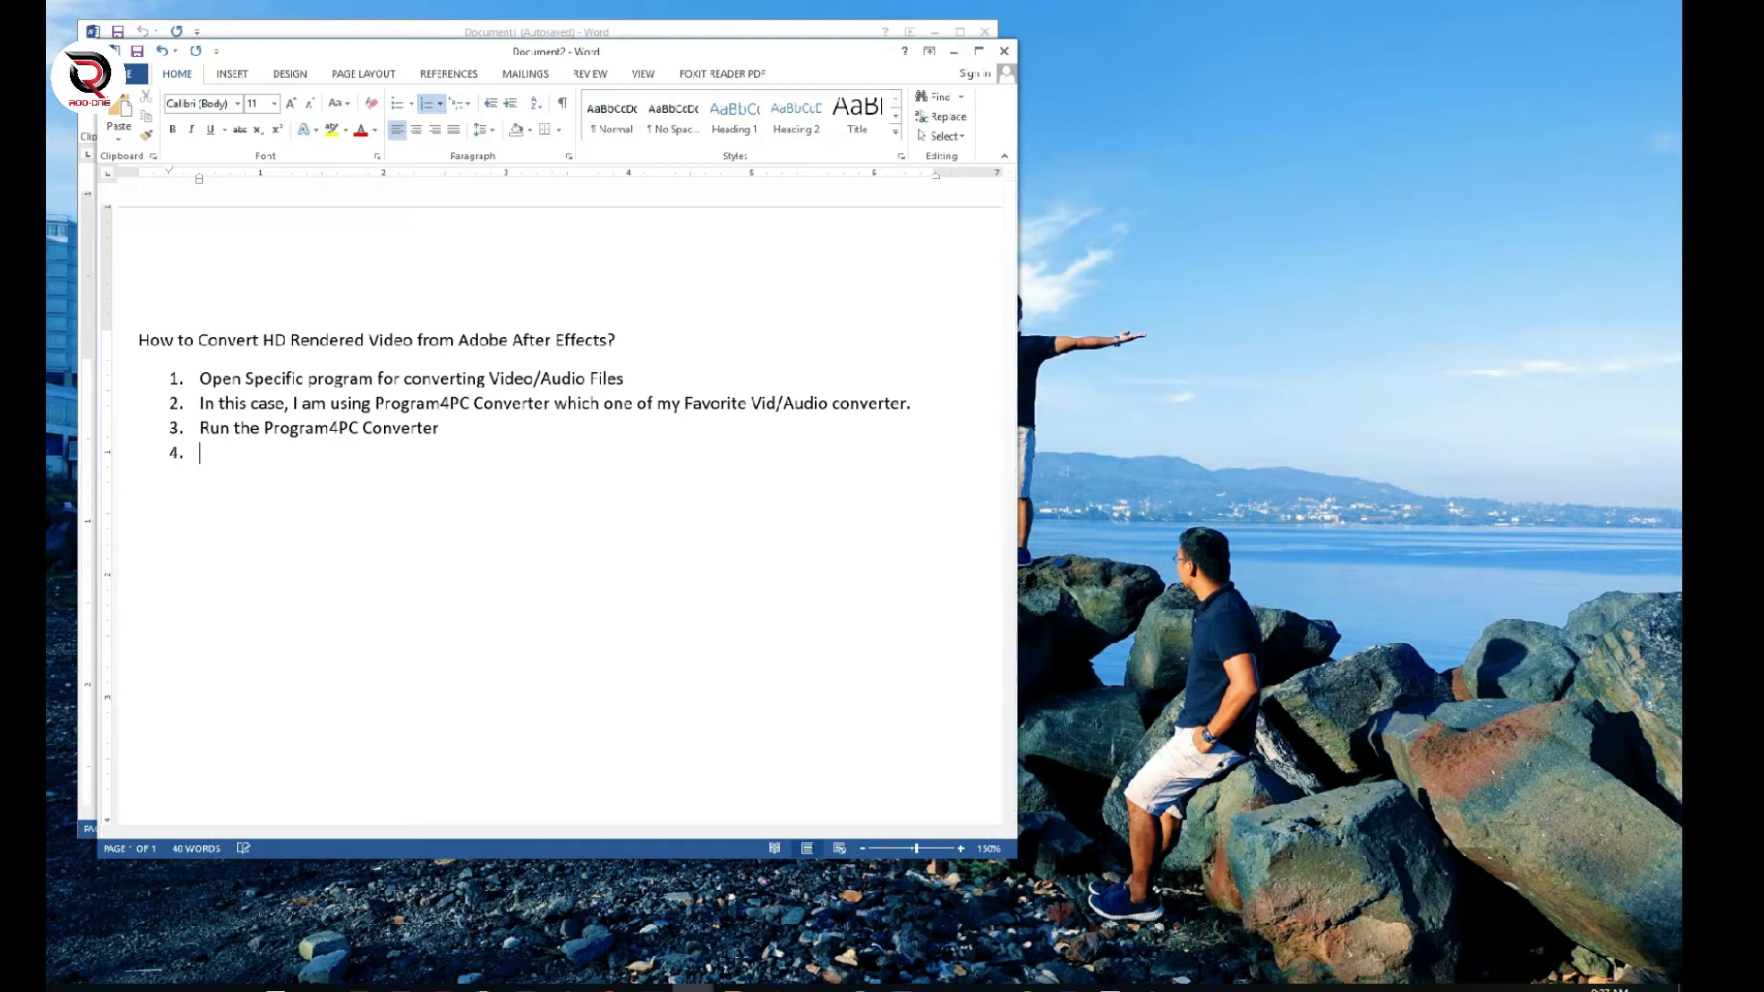
- Launch Program4Pc beside the note and write step 4 about dragging files from their folder
click(986, 989)
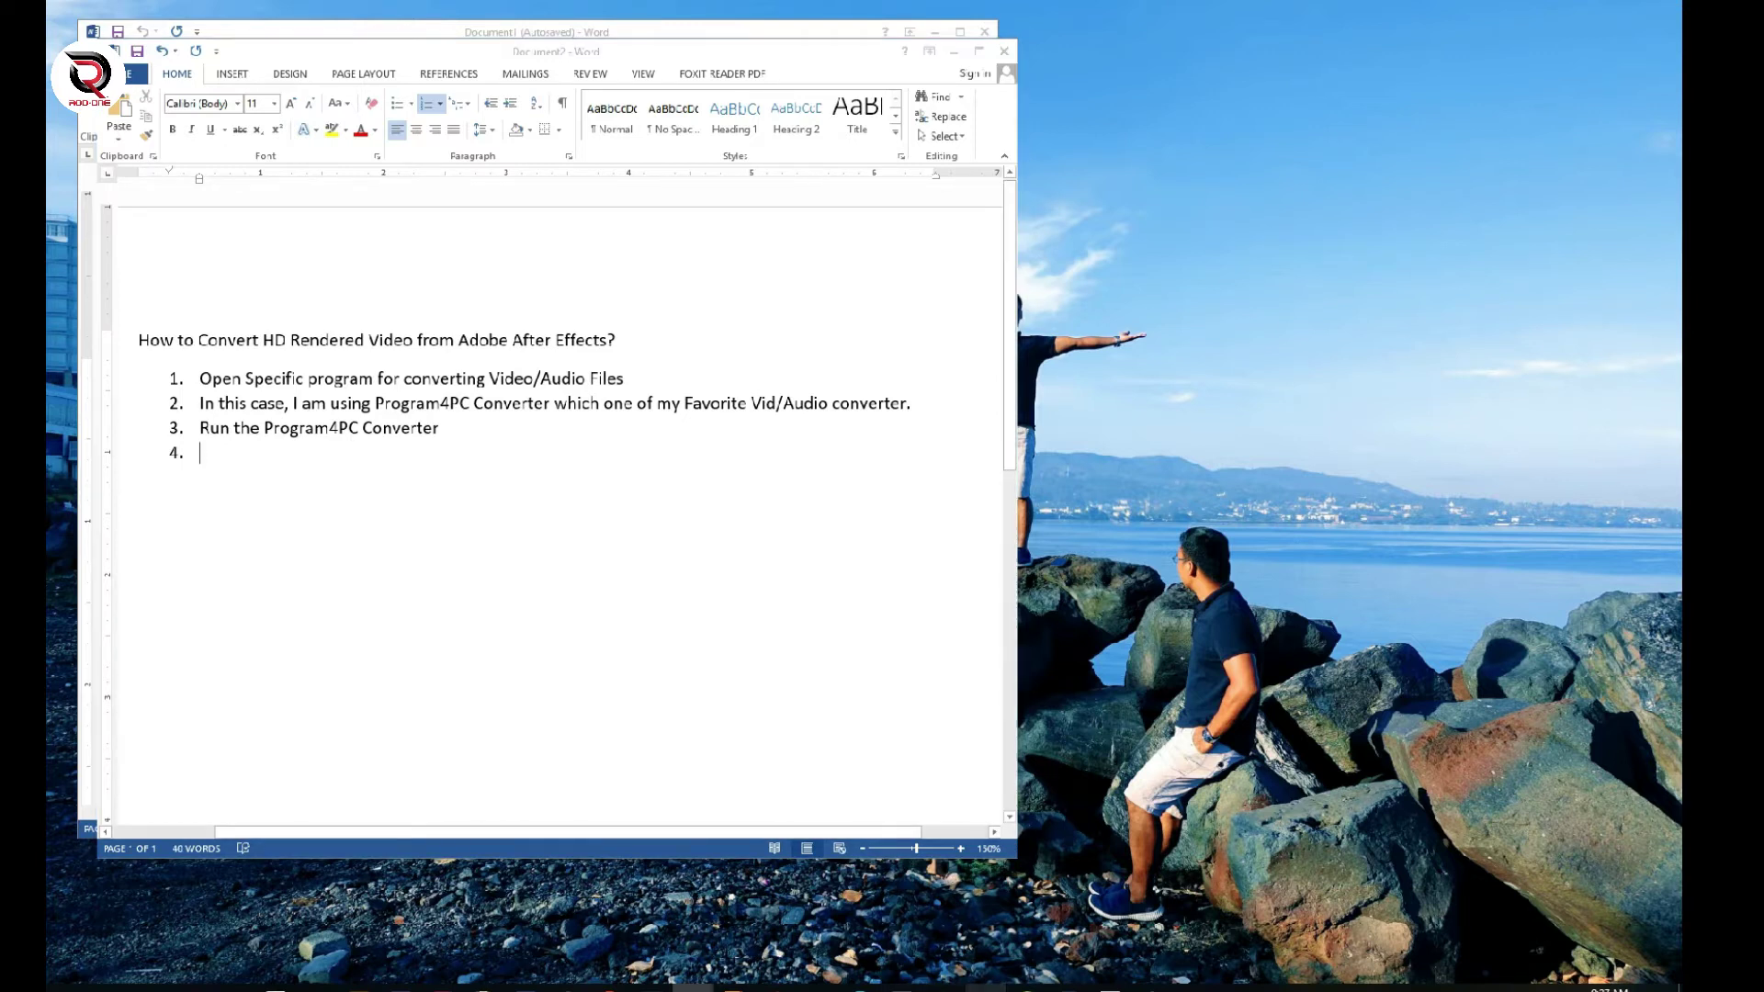
drag(1448, 232, 1399, 250)
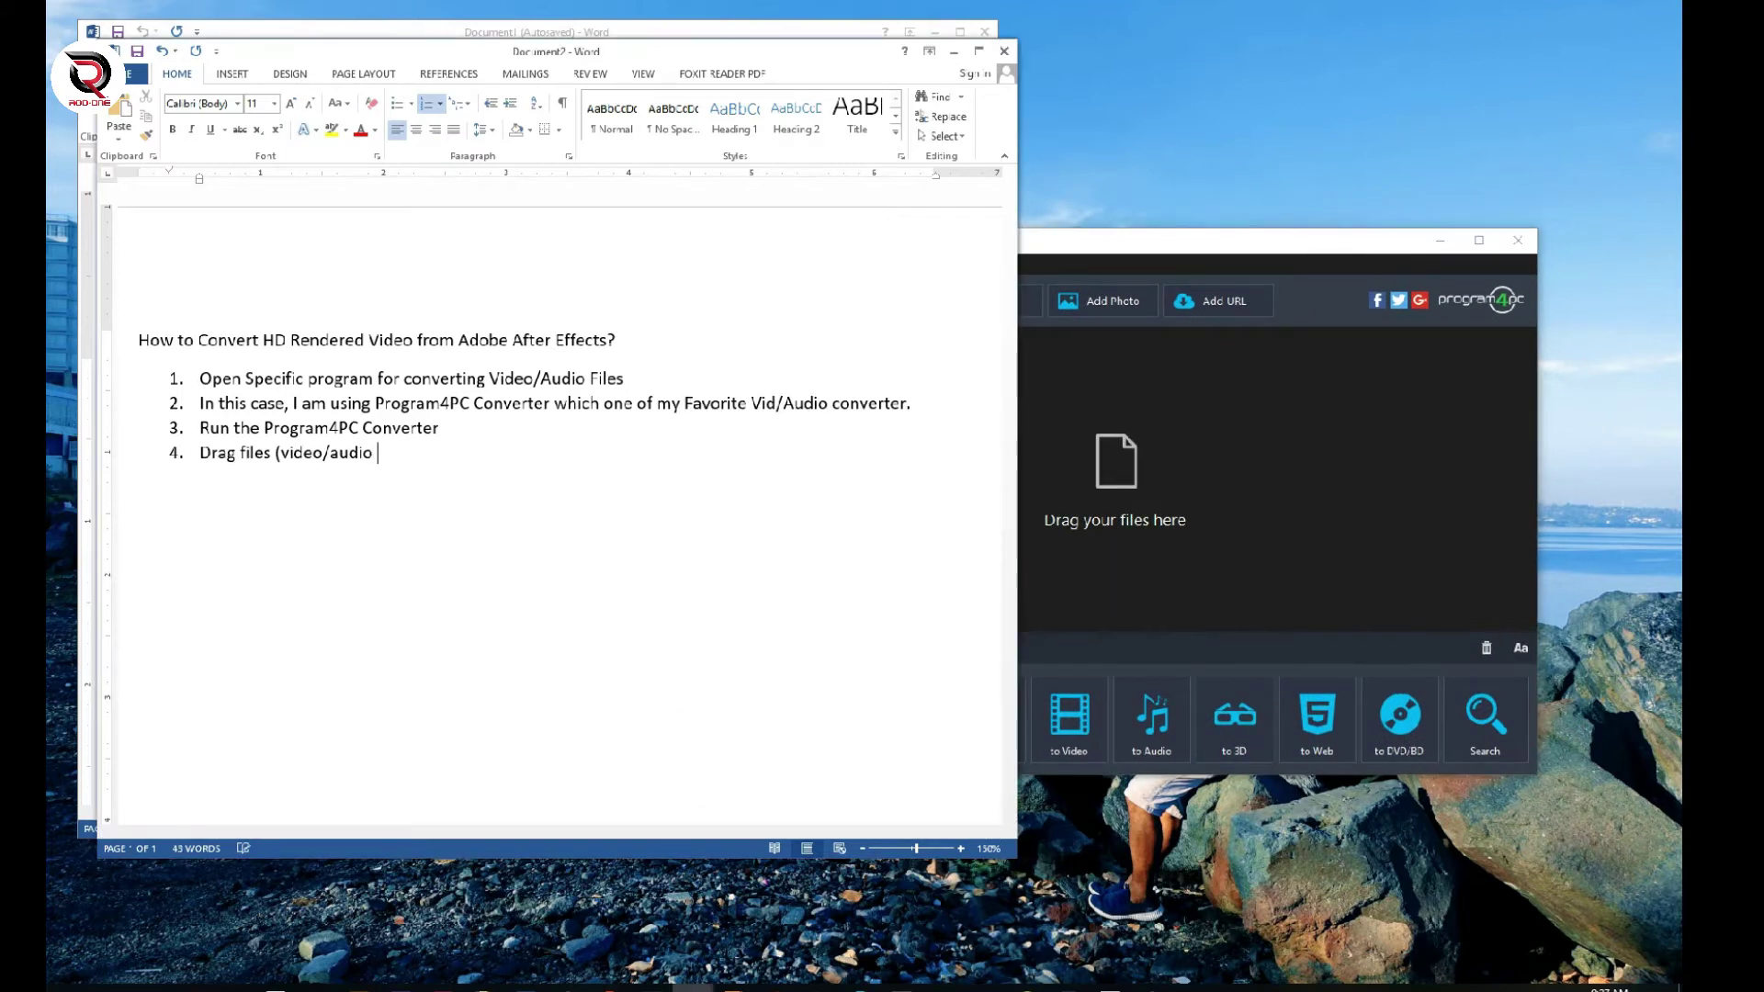
text(from )
text(fol)
text(der w)
text(hich)
key(BackSpace)
key(BackSpace)
key(BackSpace)
text(here)
text( it located)
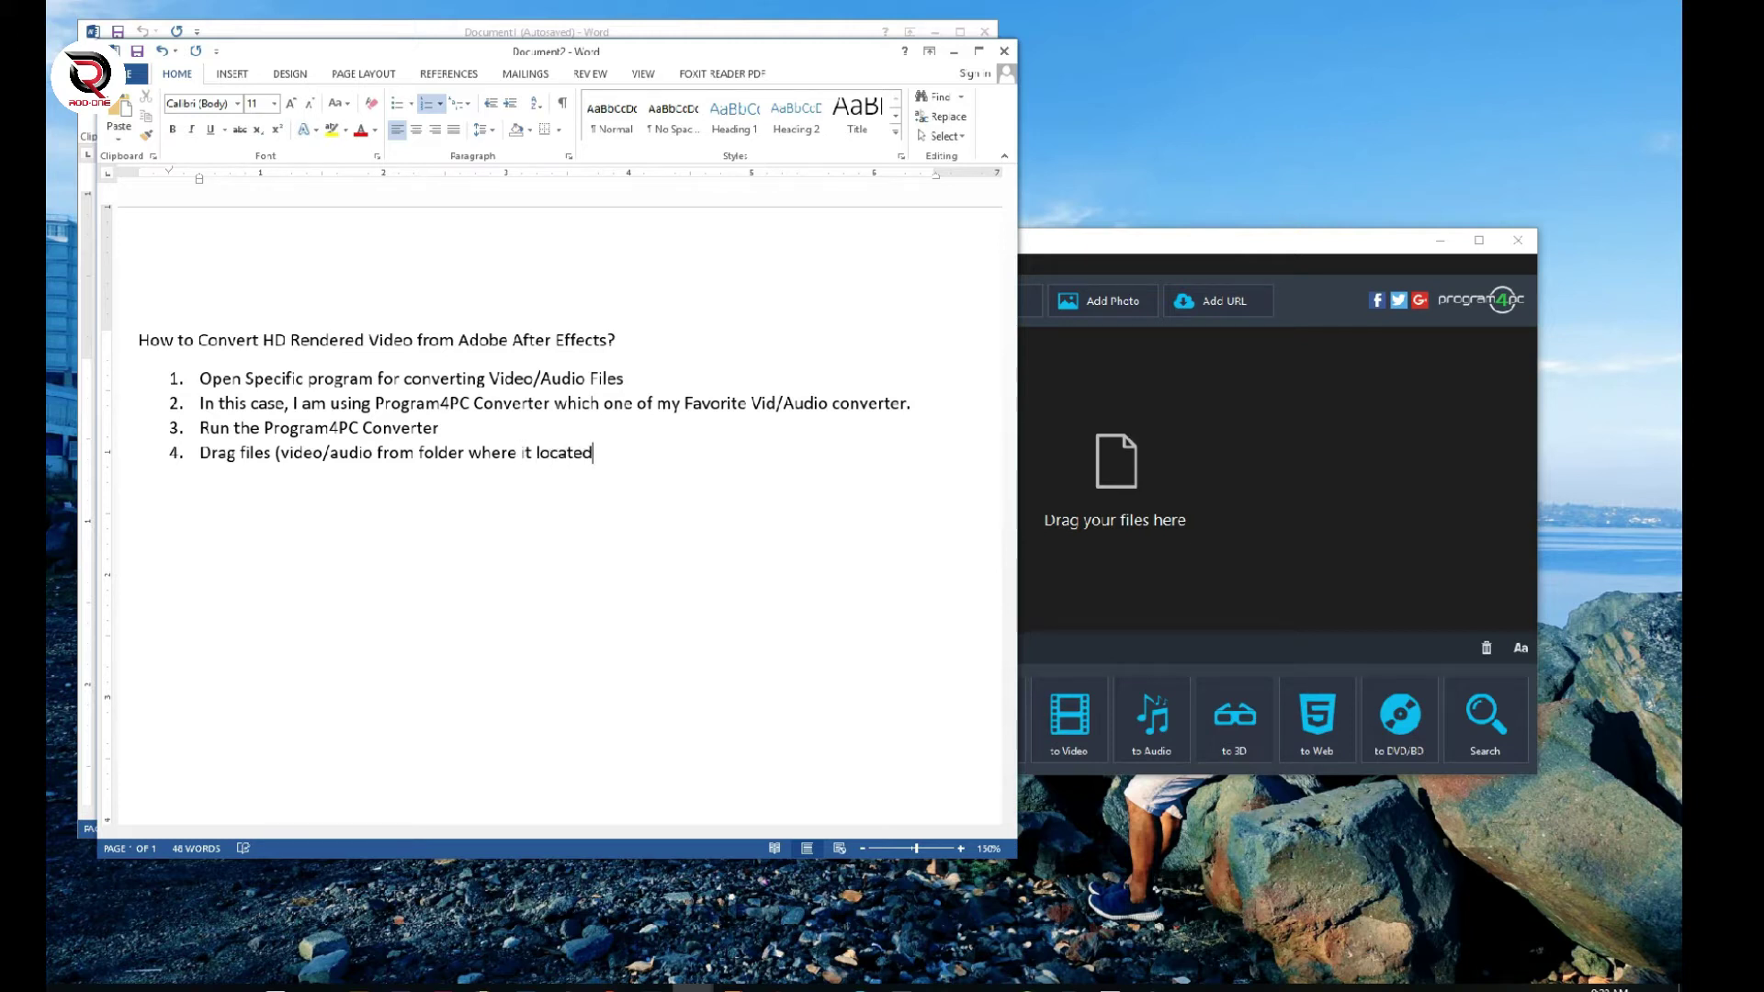
key(alt+Tab)
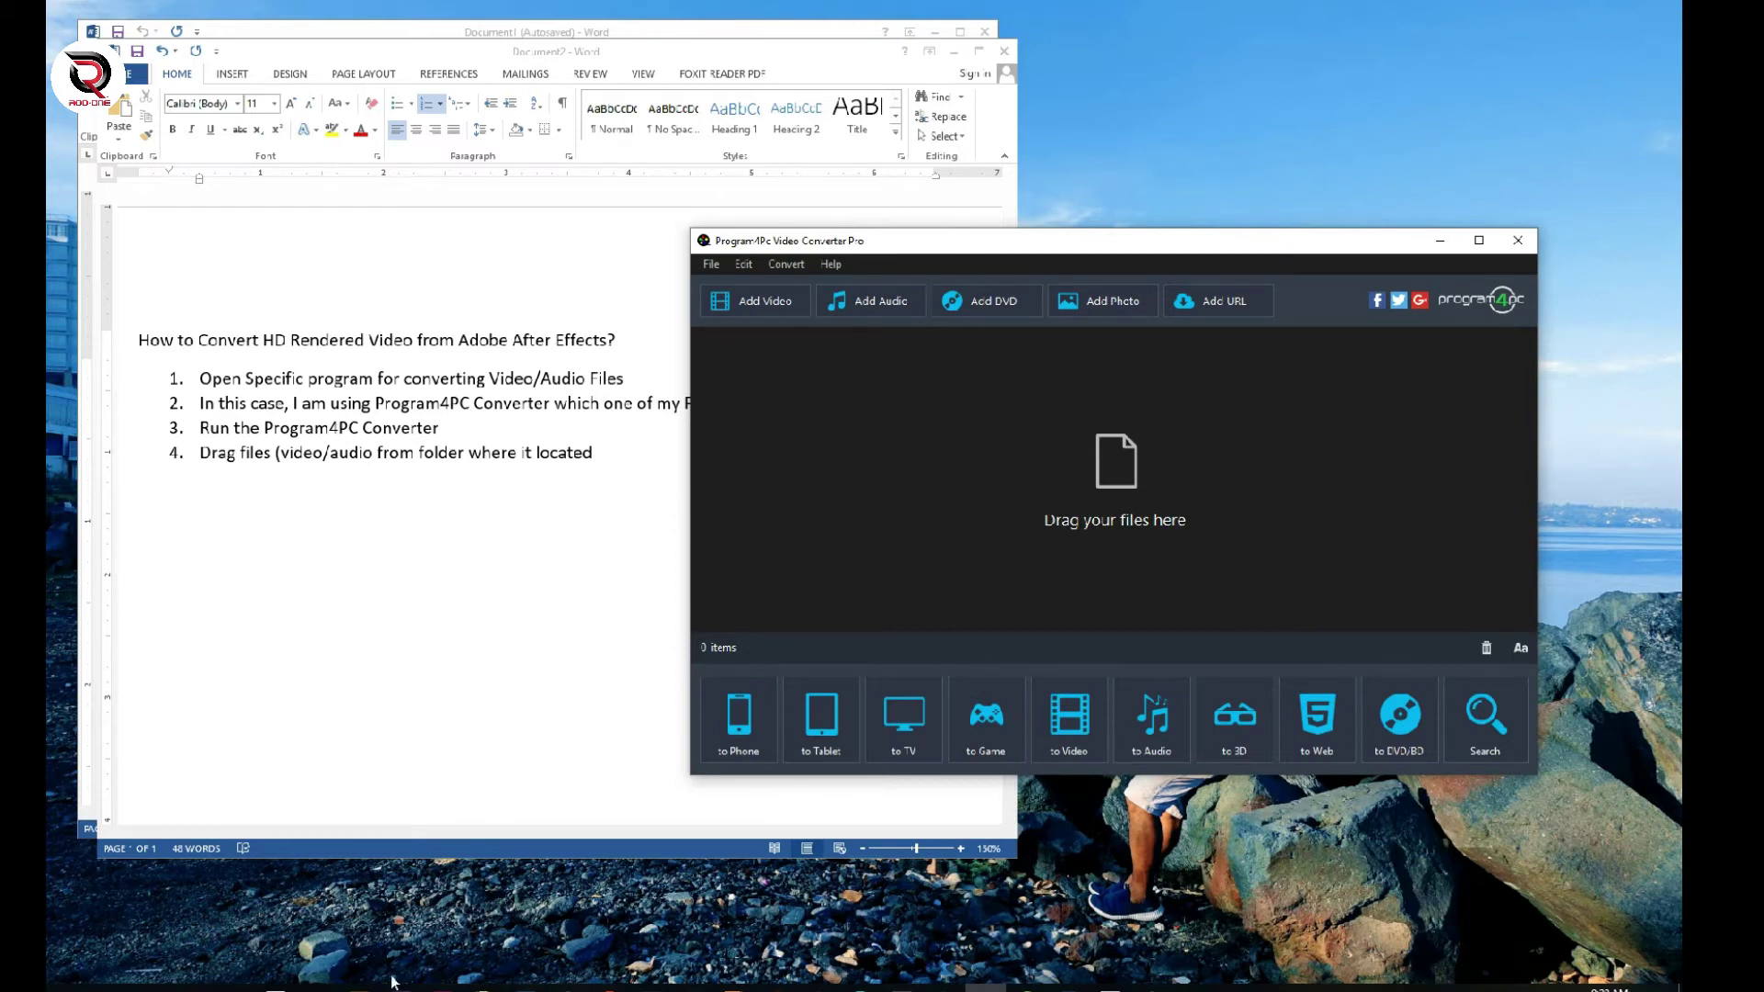
- Drag Comp 1.avi (1920 x 1080, 1.74 GB) from File Explorer into the converter
mouse_move(392, 982)
click(292, 931)
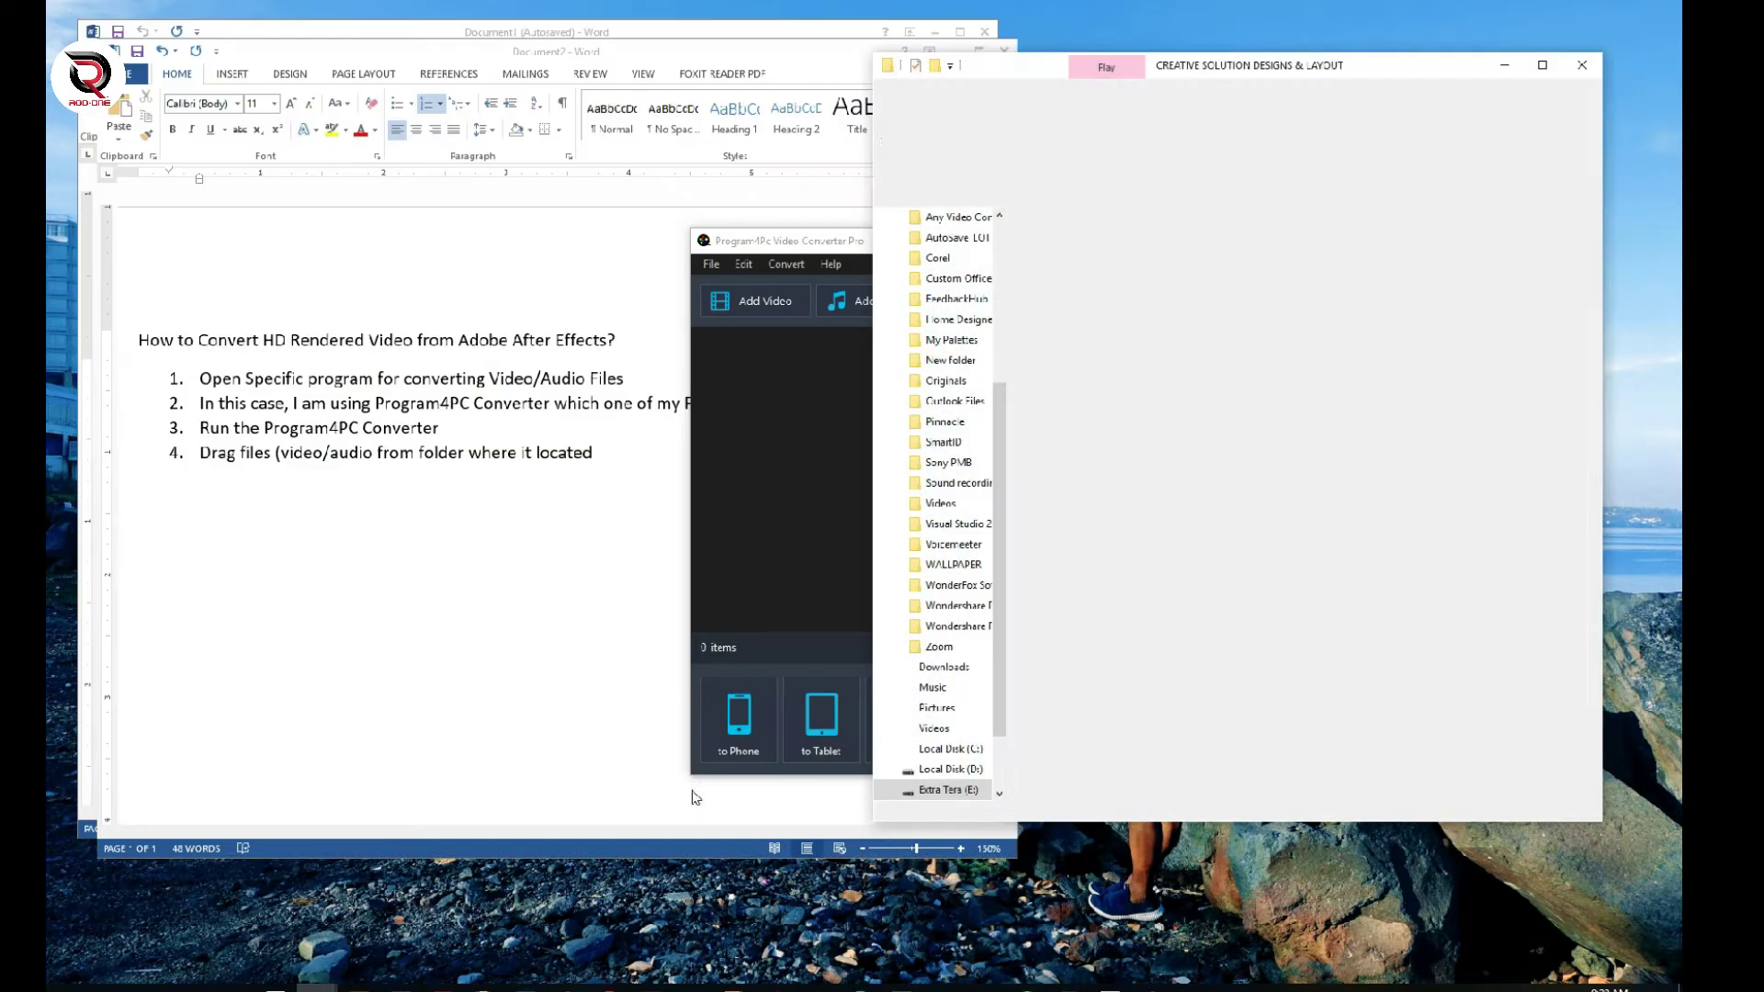
click(1440, 494)
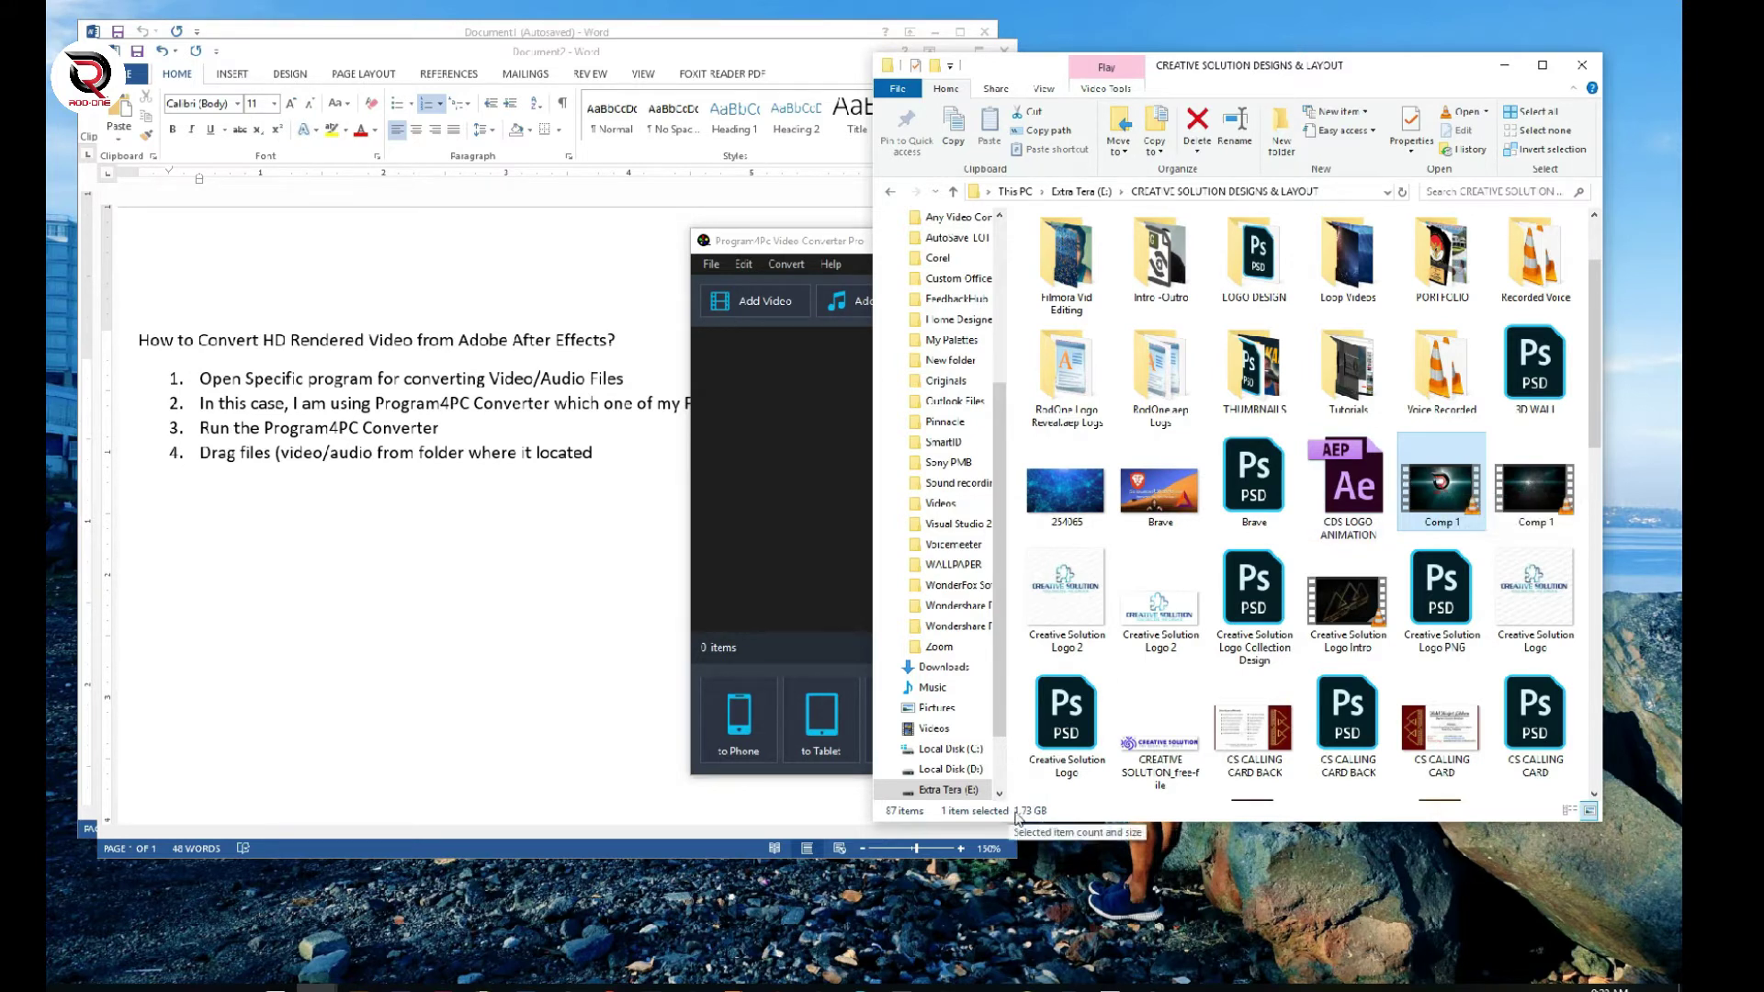
drag(1438, 500, 792, 481)
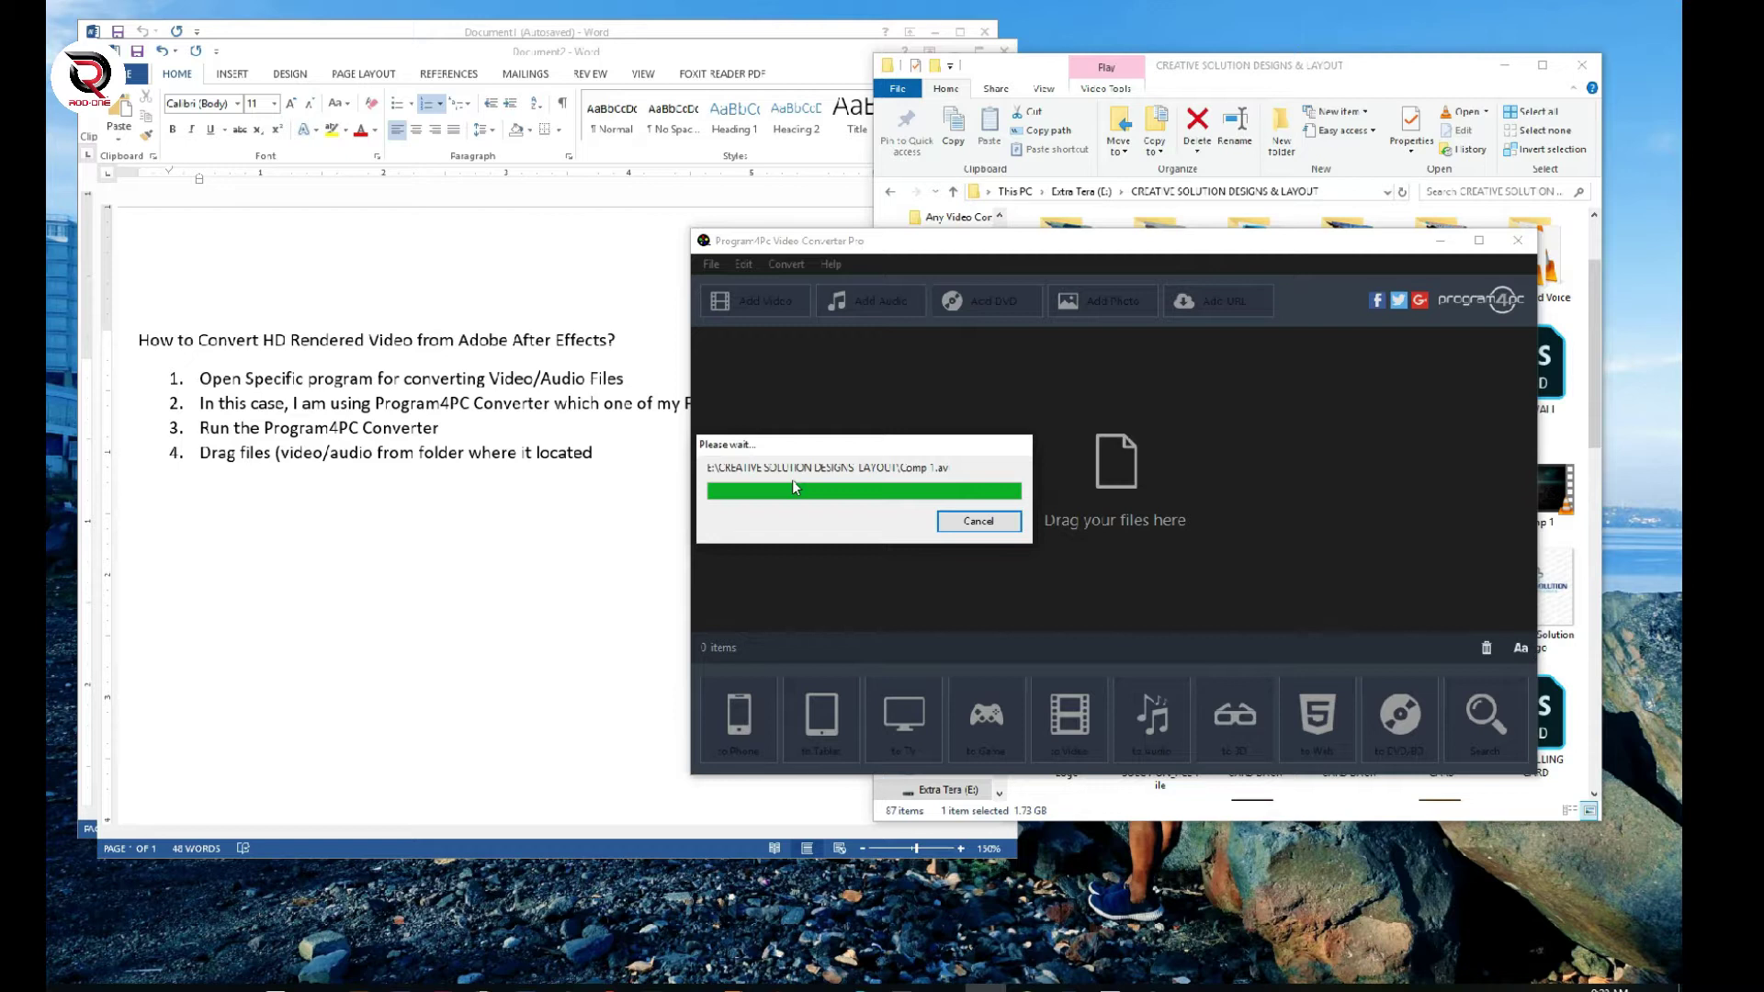
click(1505, 76)
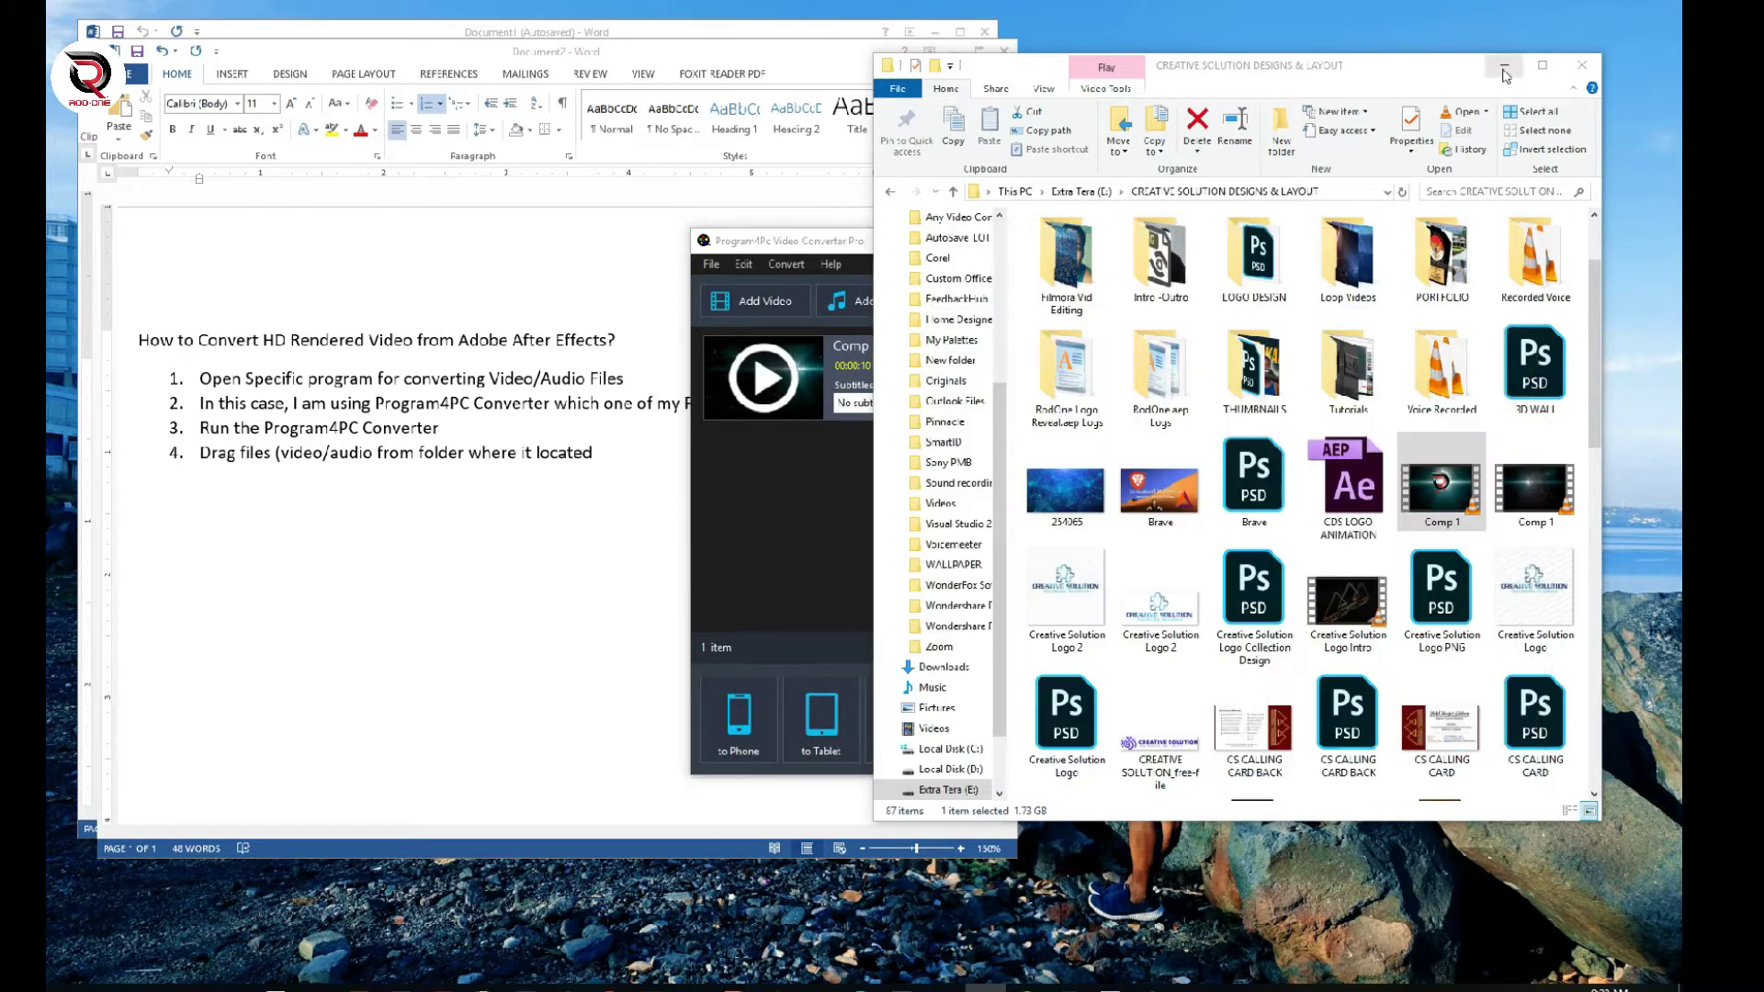
click(1505, 71)
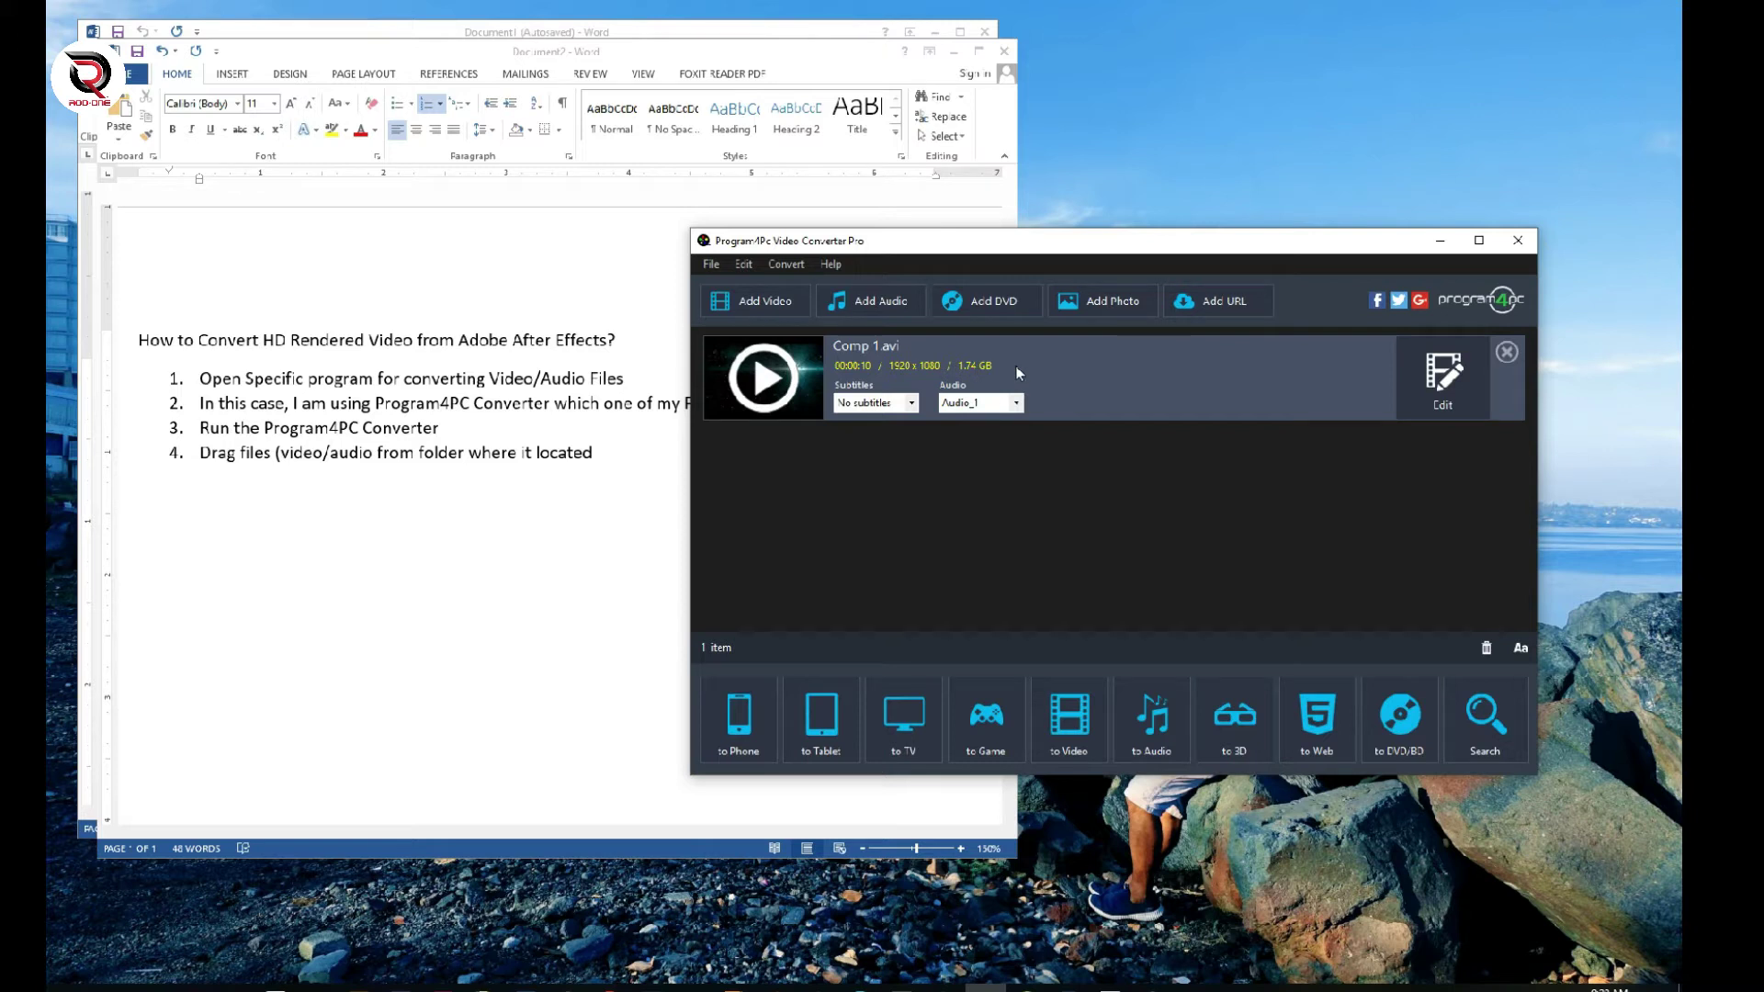
- Rename the loaded clip to 'RodOne Logo Reveal' and start item 5 in the note
click(923, 353)
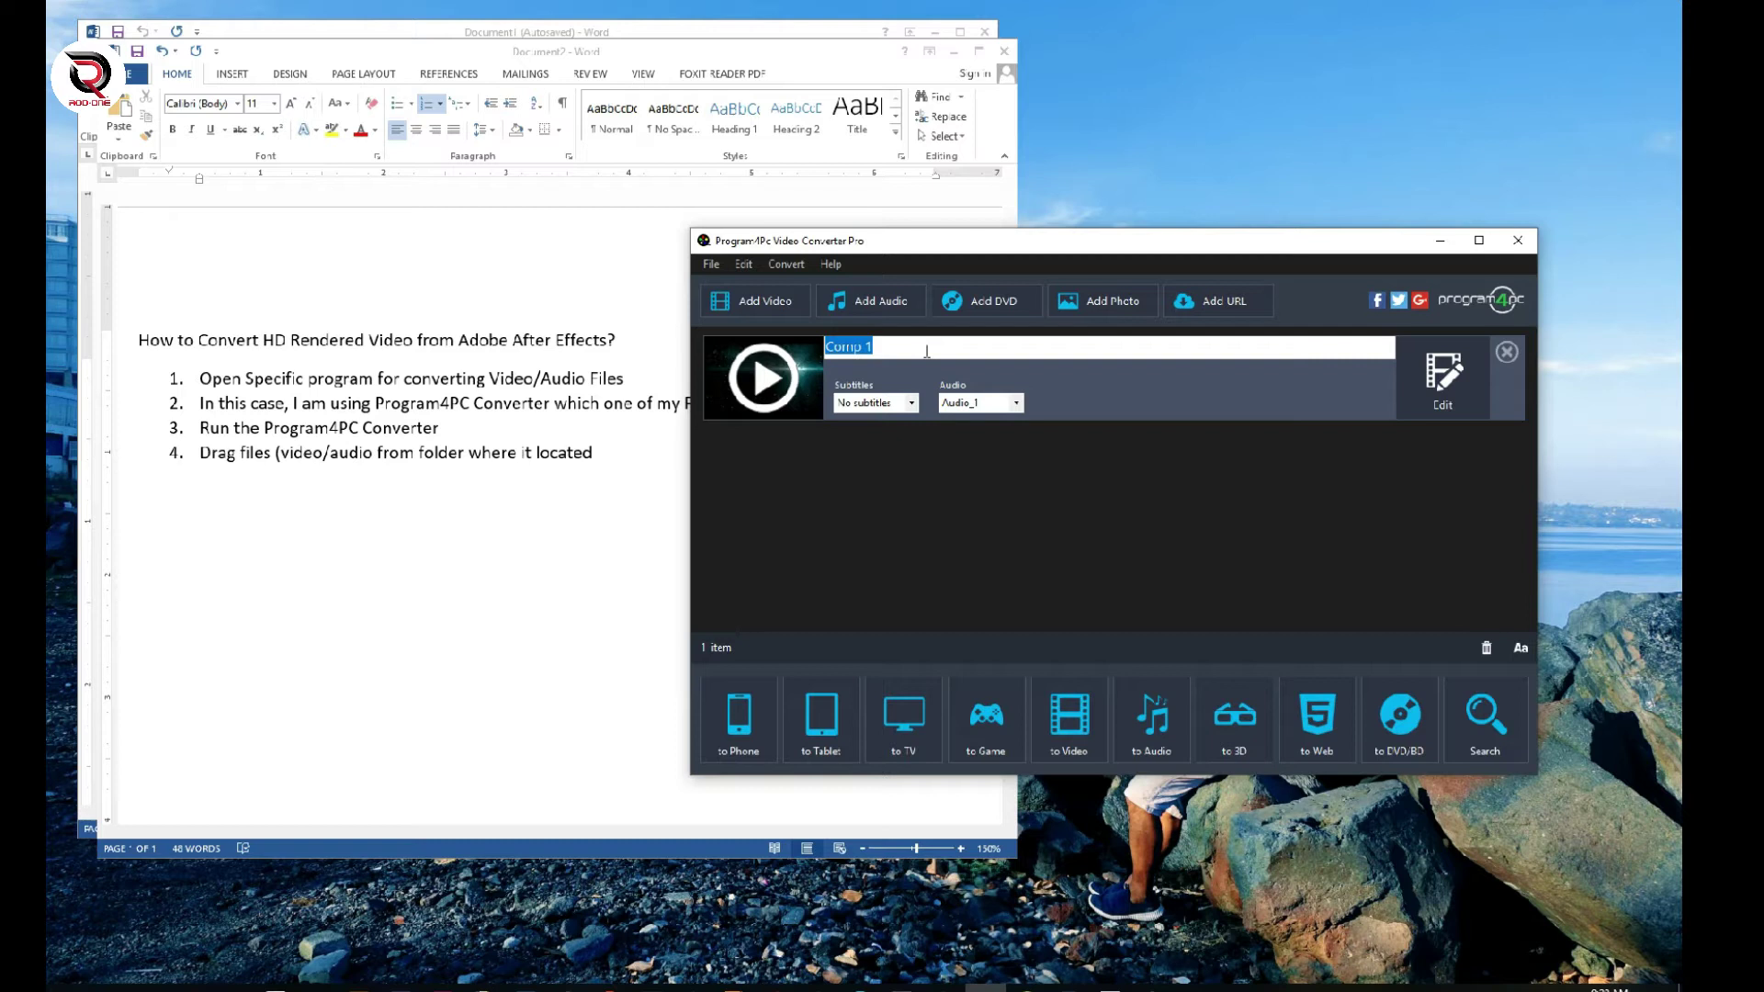
text(RodO)
text(ne Logo)
text( Reveal)
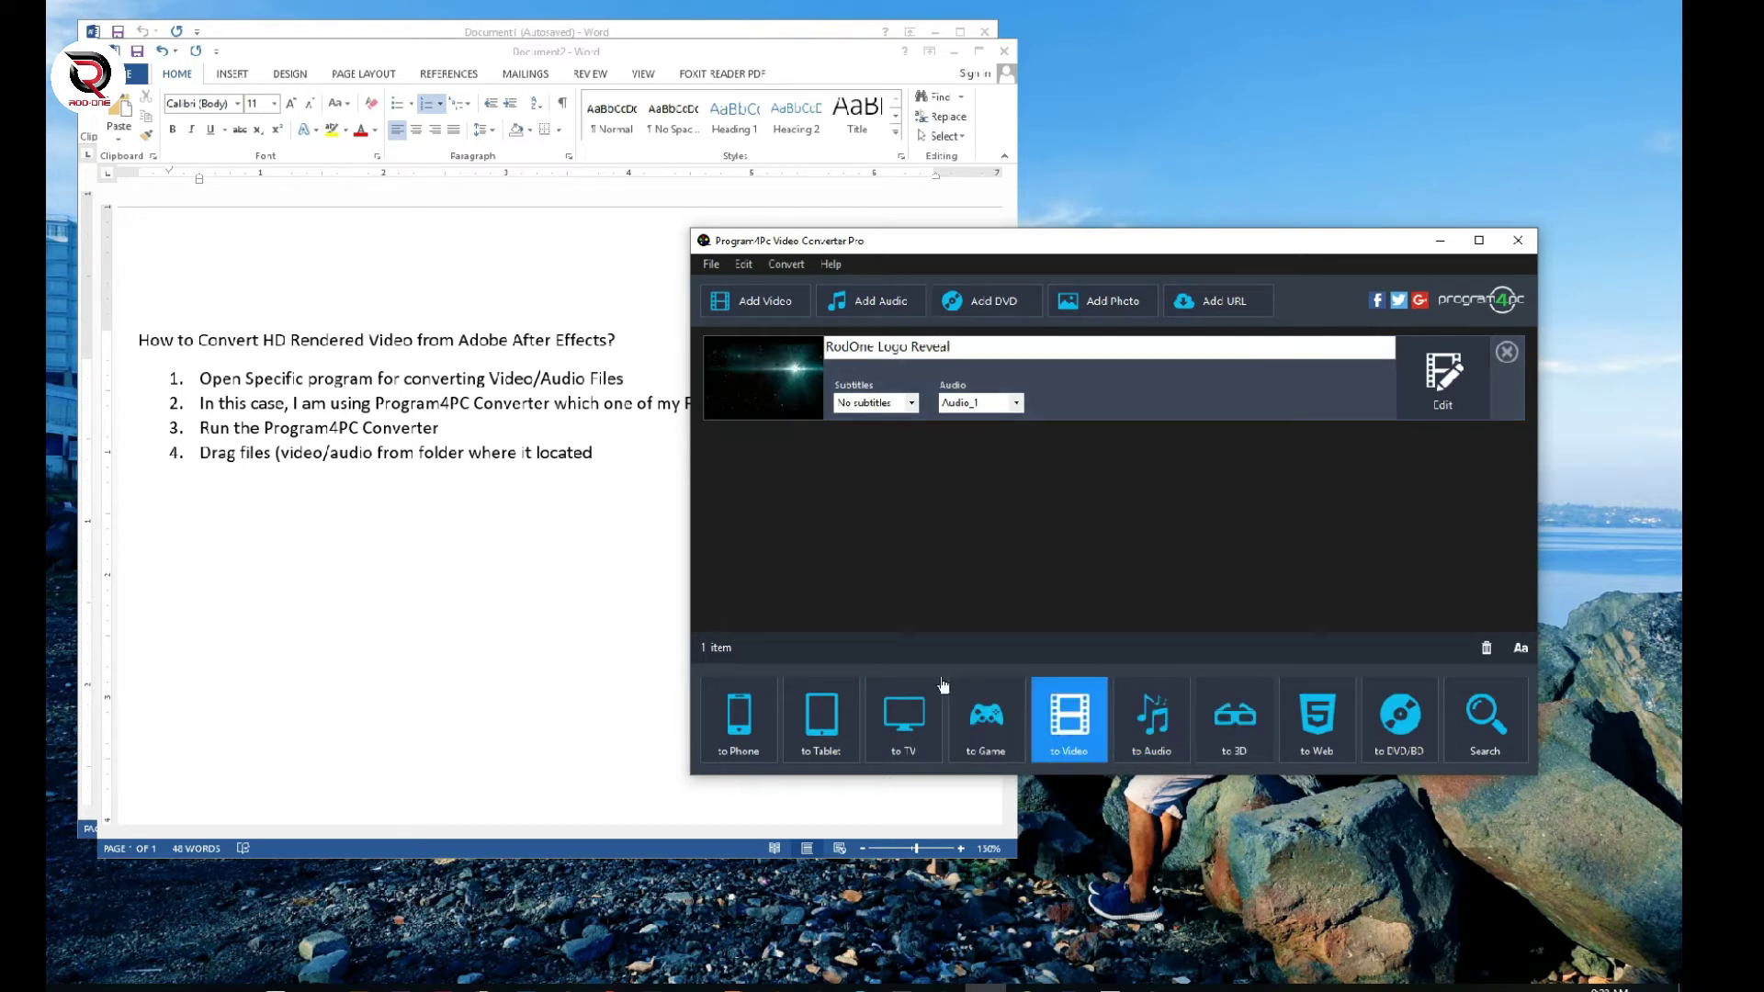
click(629, 456)
key(Return)
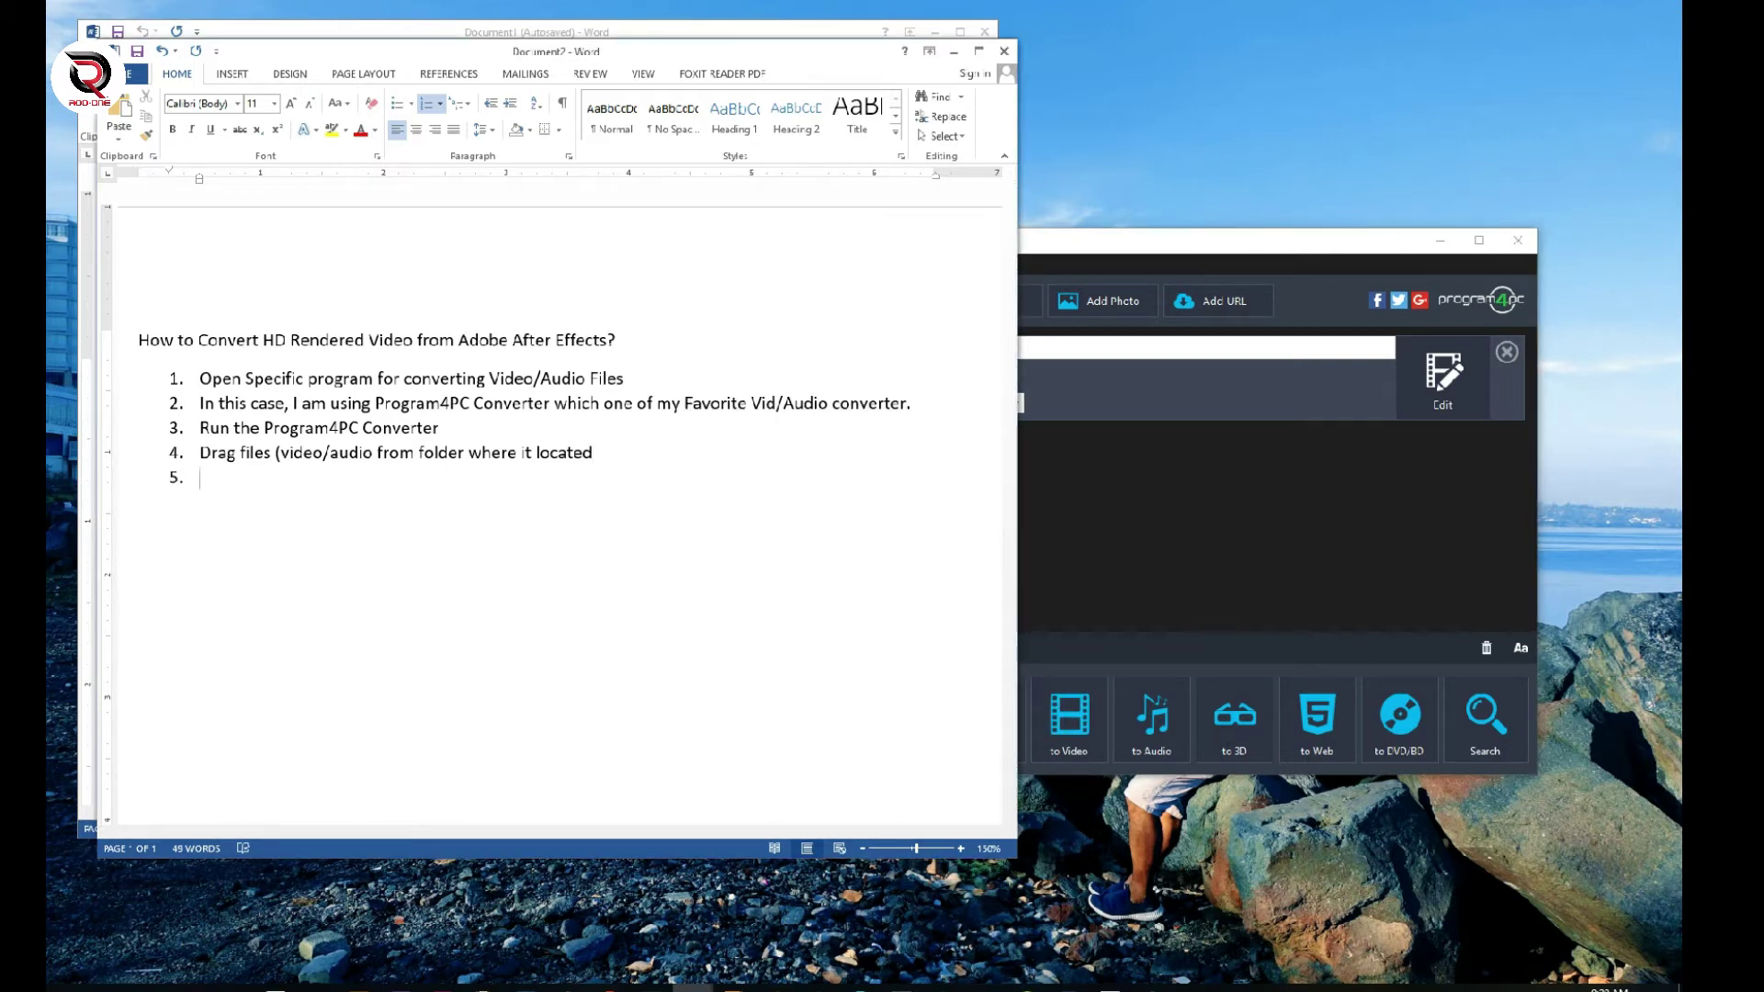
- Write step 5, 'At the menu below portion of the program, click to Video', and choose MP4 Custom output
text(At the menu below portion of the program, click to Video)
key(Return)
click(1068, 740)
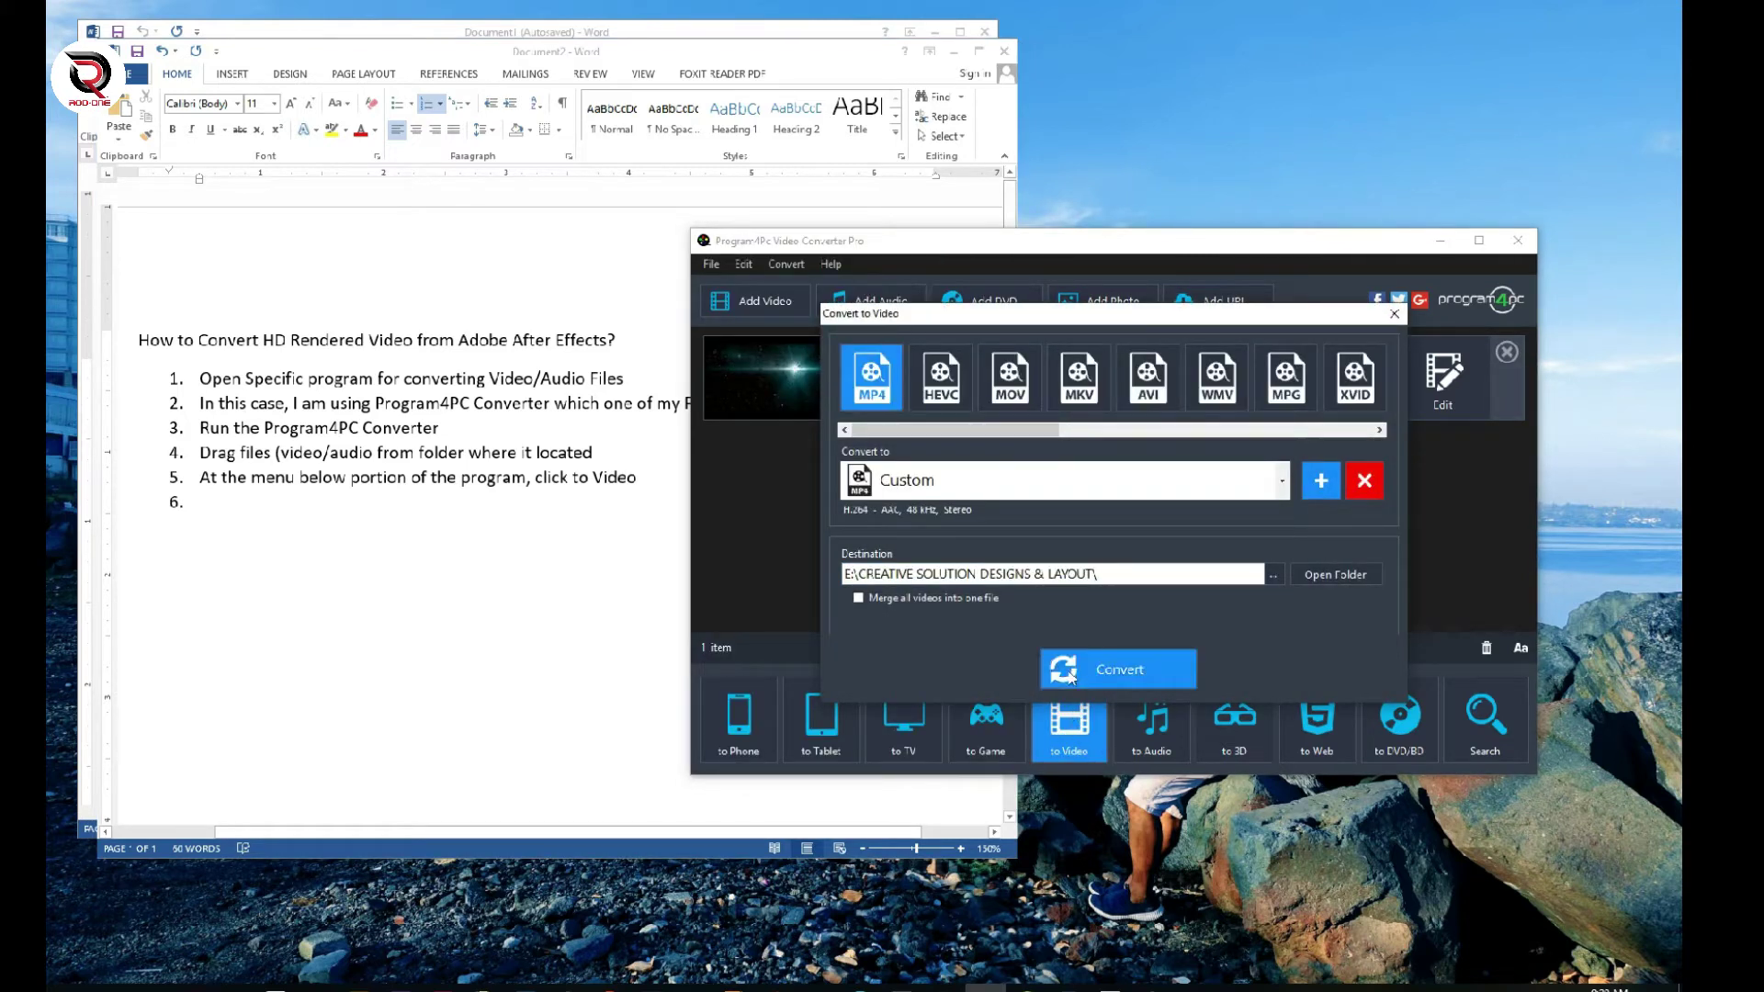
click(1322, 483)
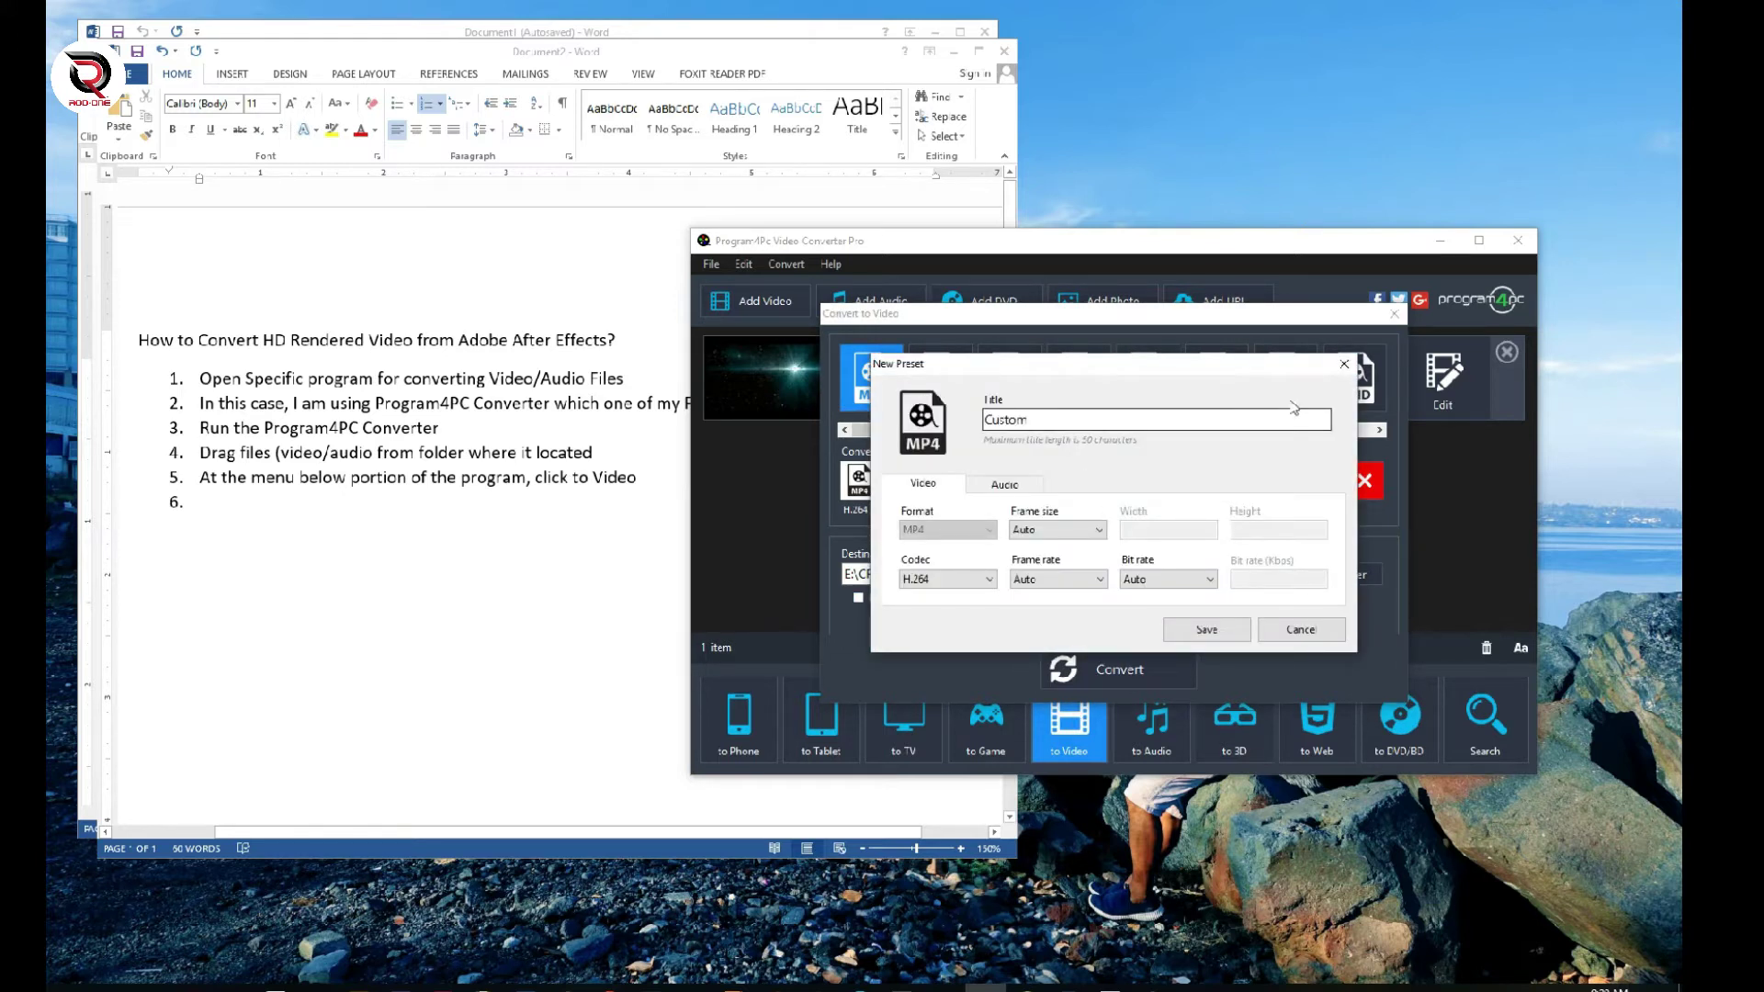
click(1344, 364)
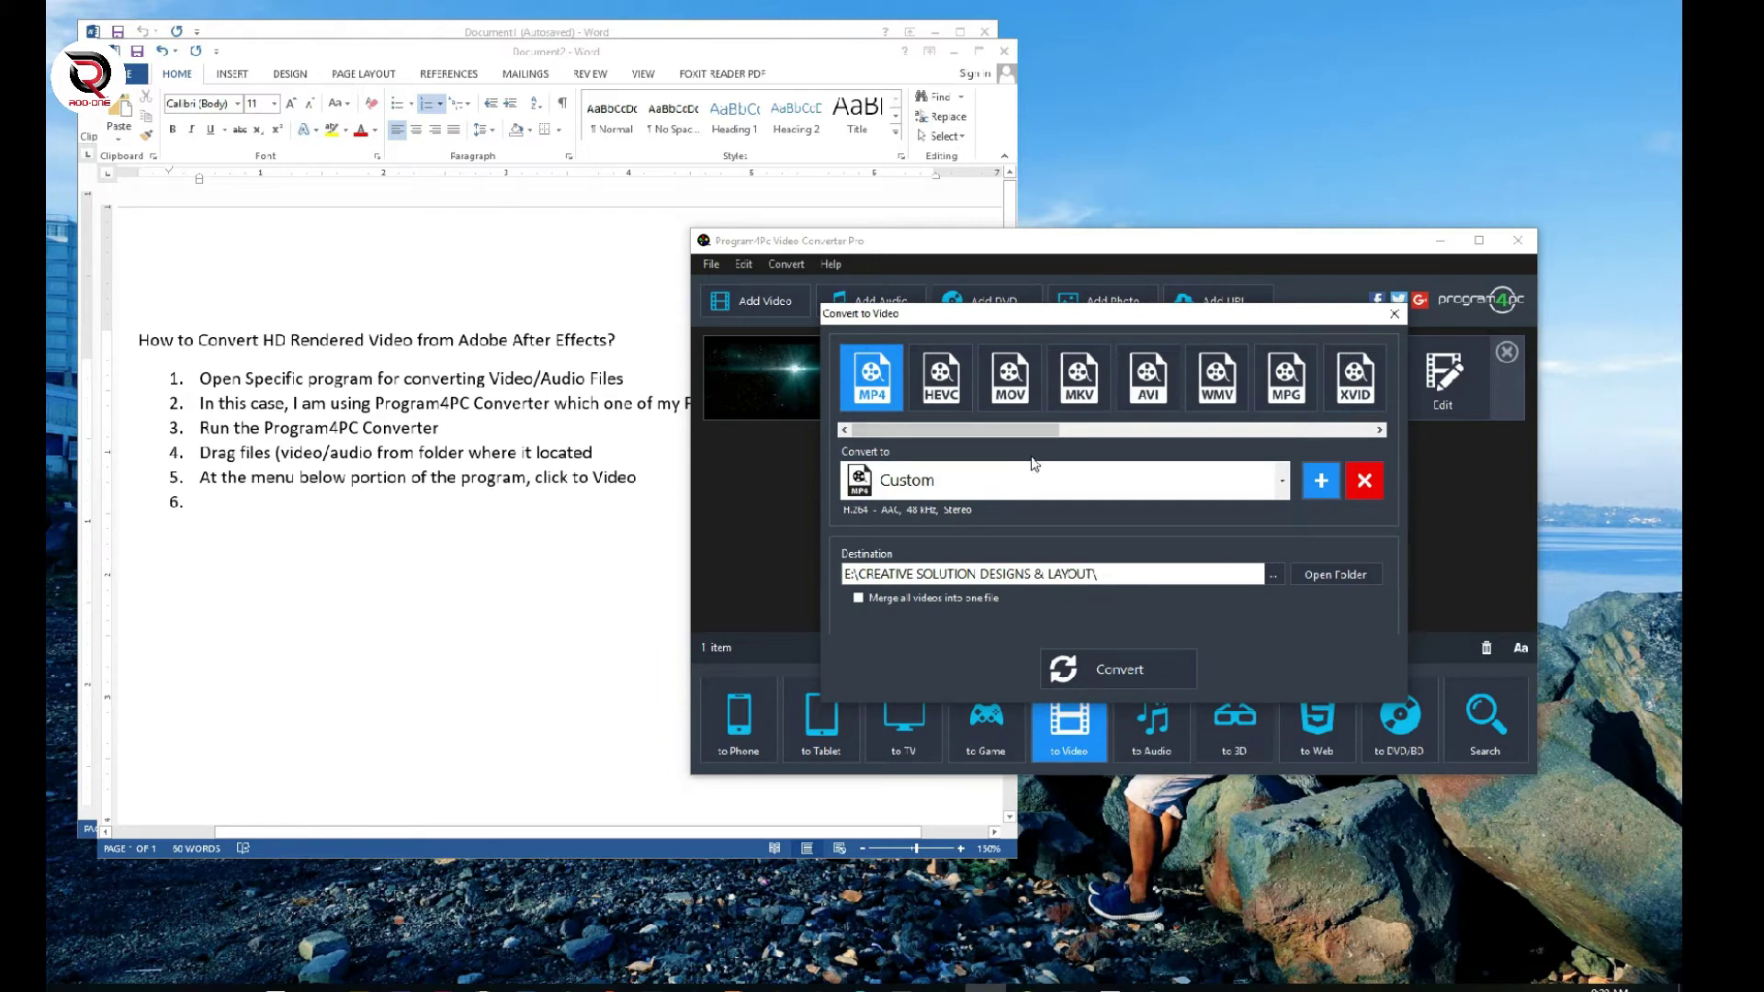
- Write step 6: 'Select MP4, Click Custom, choose MPEG HD 1080'
click(397, 513)
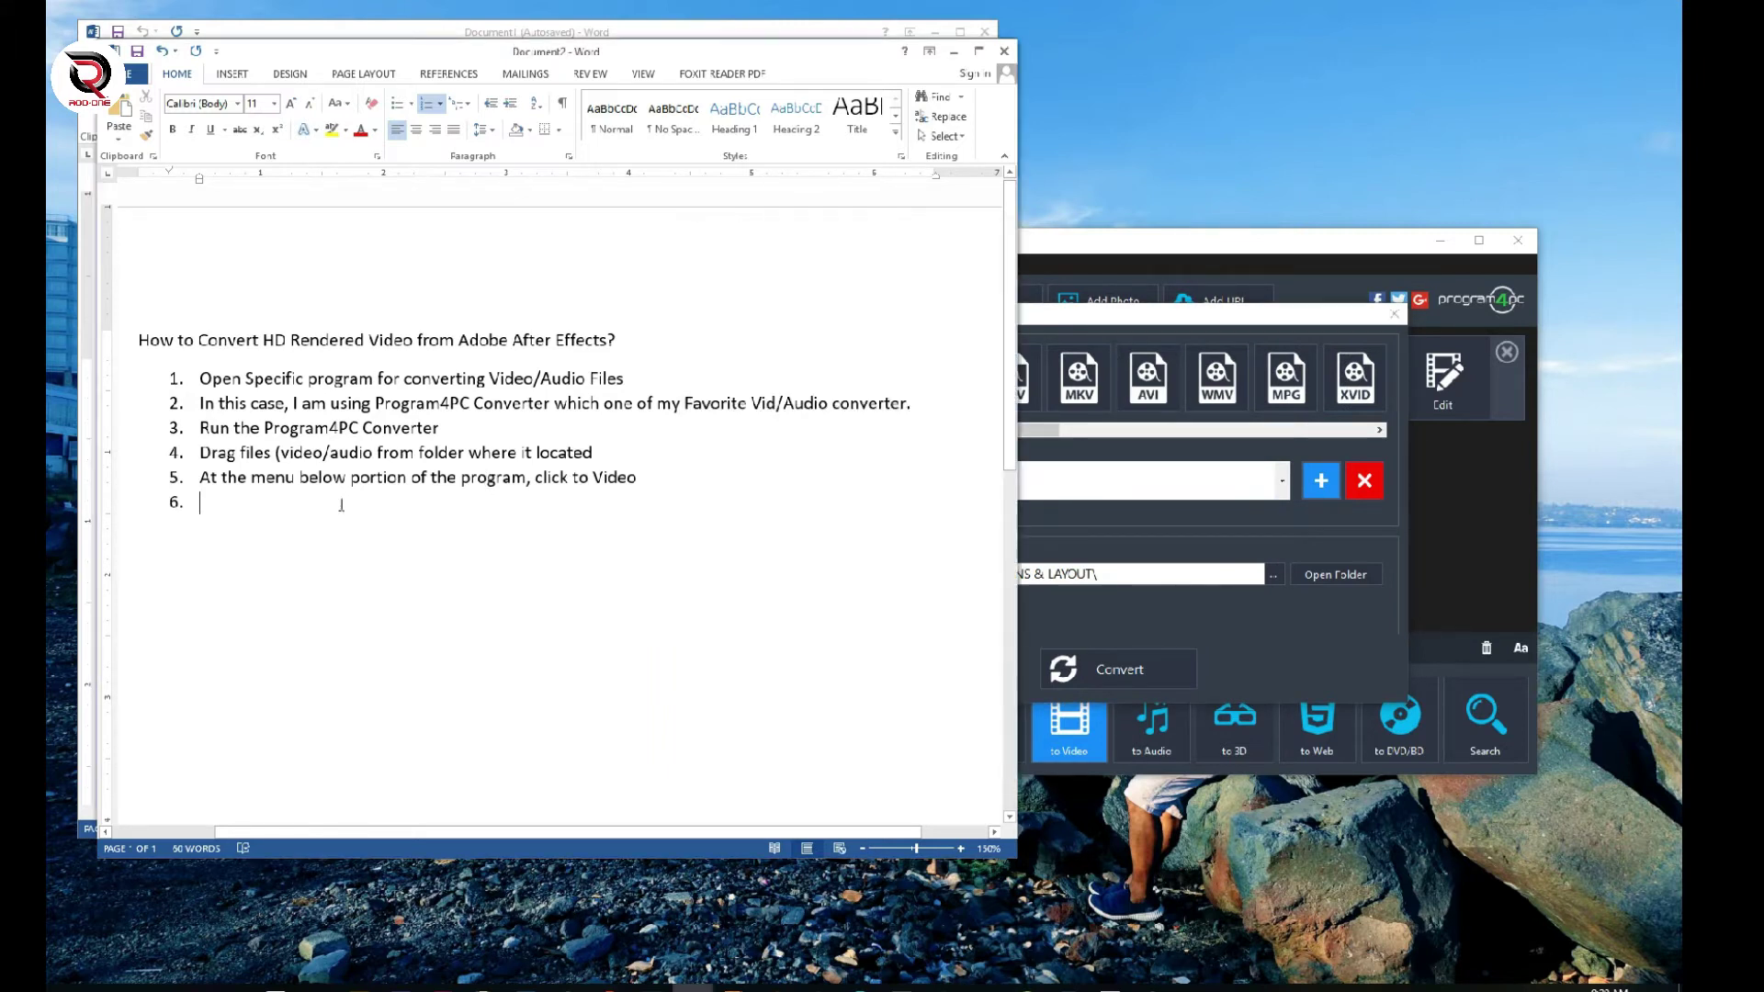
text(Select MP4, Click Custom, choose MPEG HD)
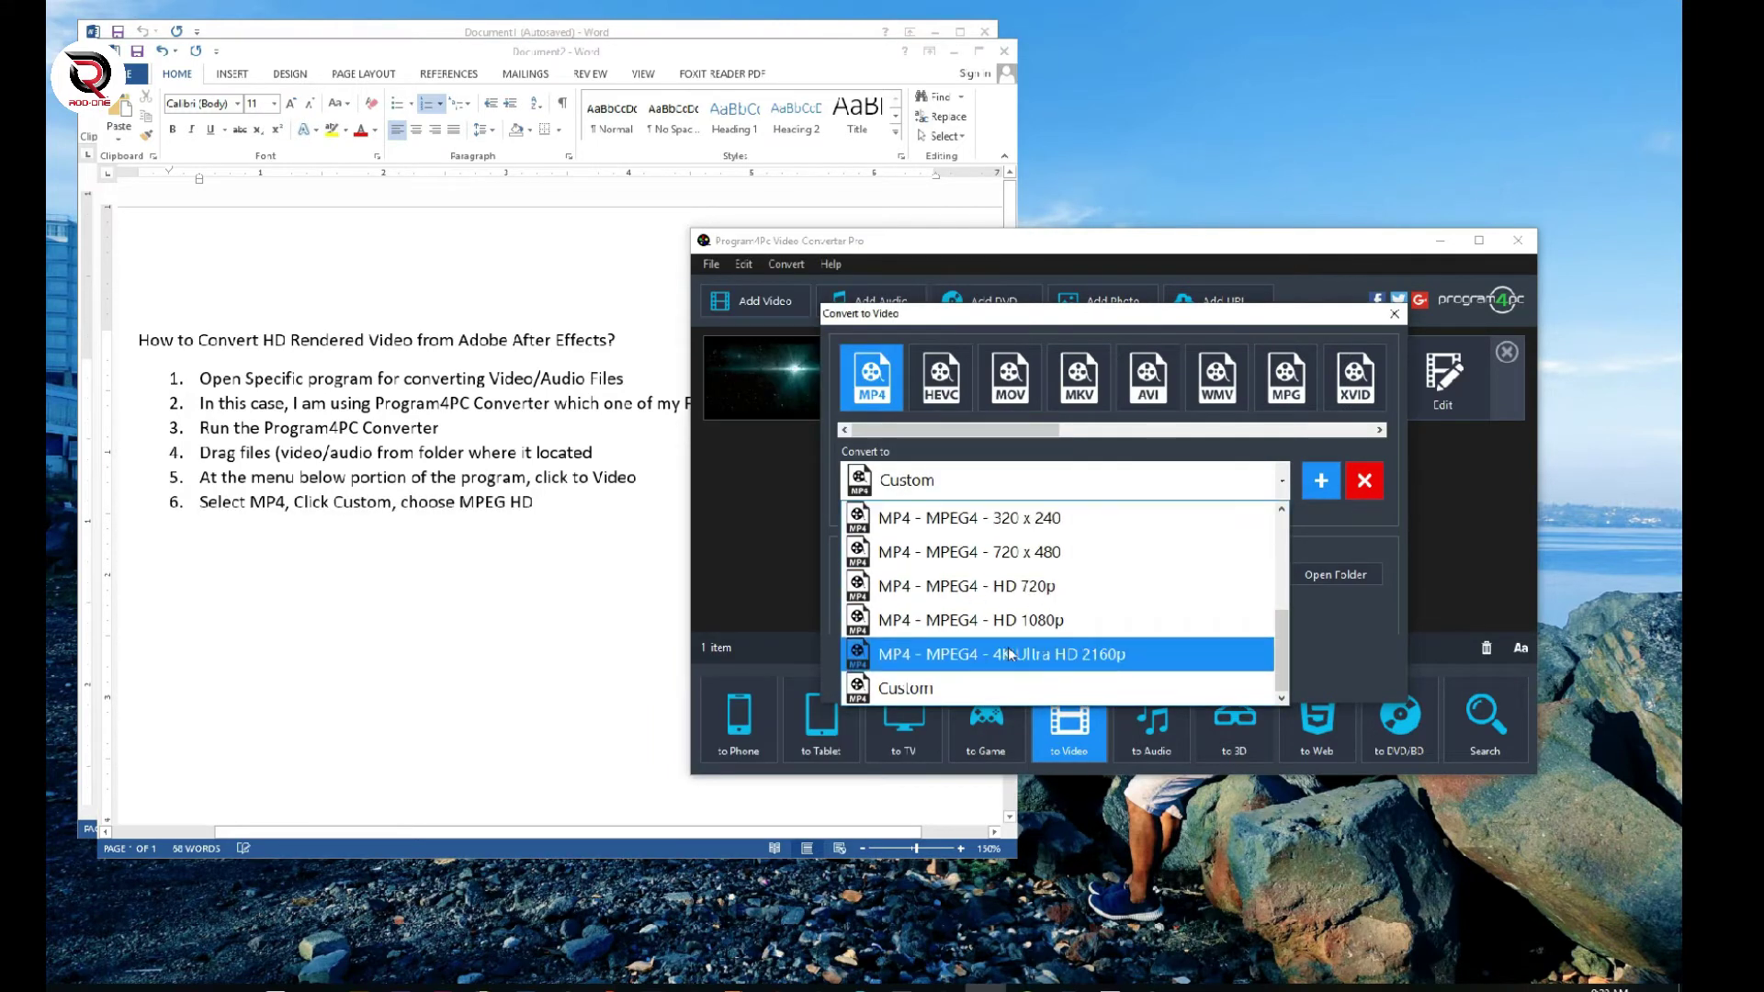
click(554, 522)
text(1080P)
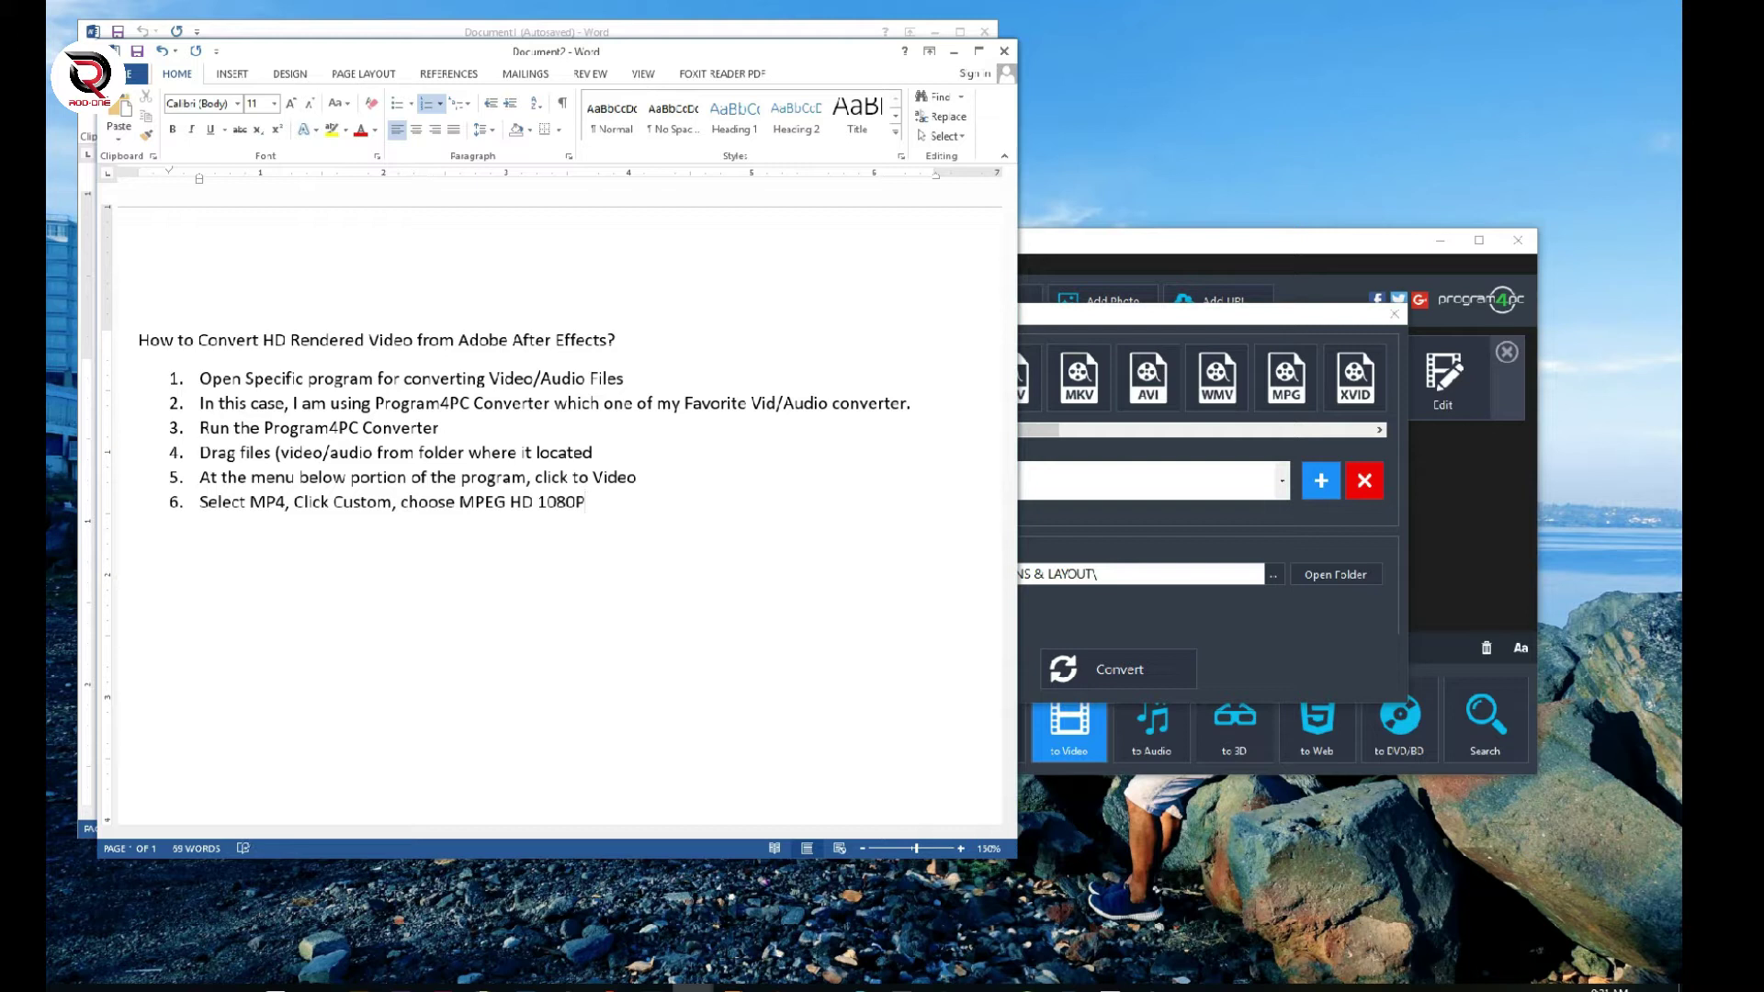
click(1154, 526)
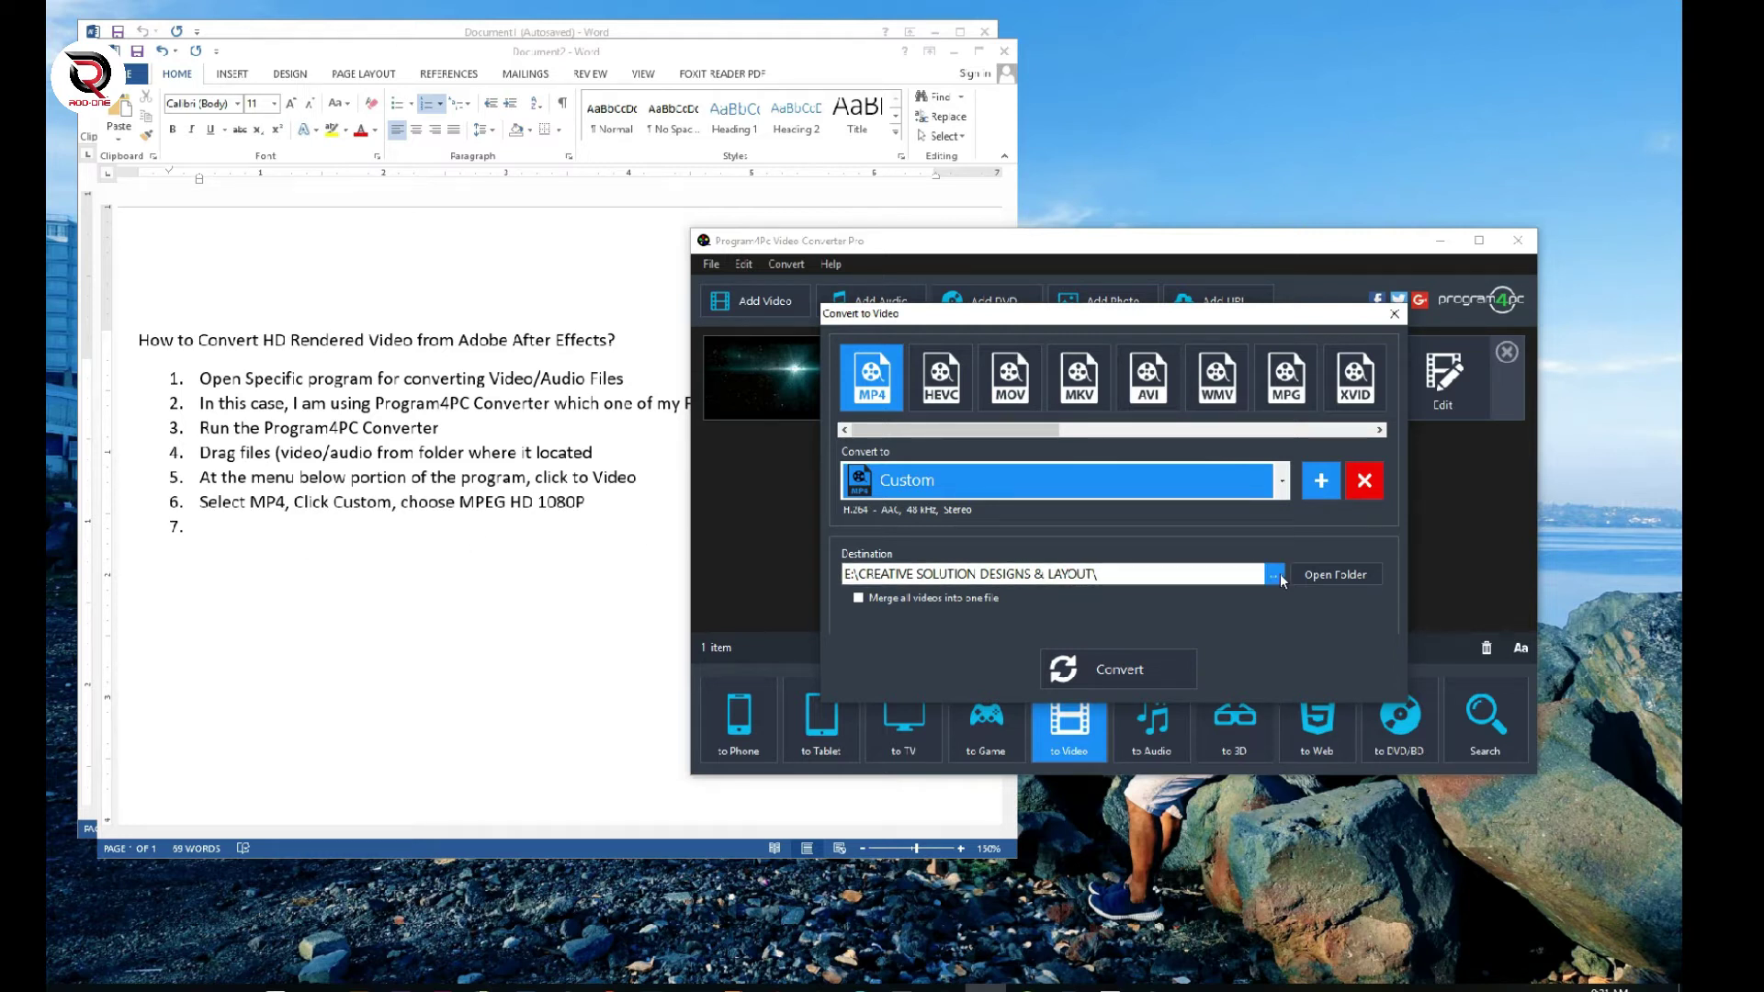
- Write step 7, 'Choose folder destination to save the video File', and begin item 8
click(421, 525)
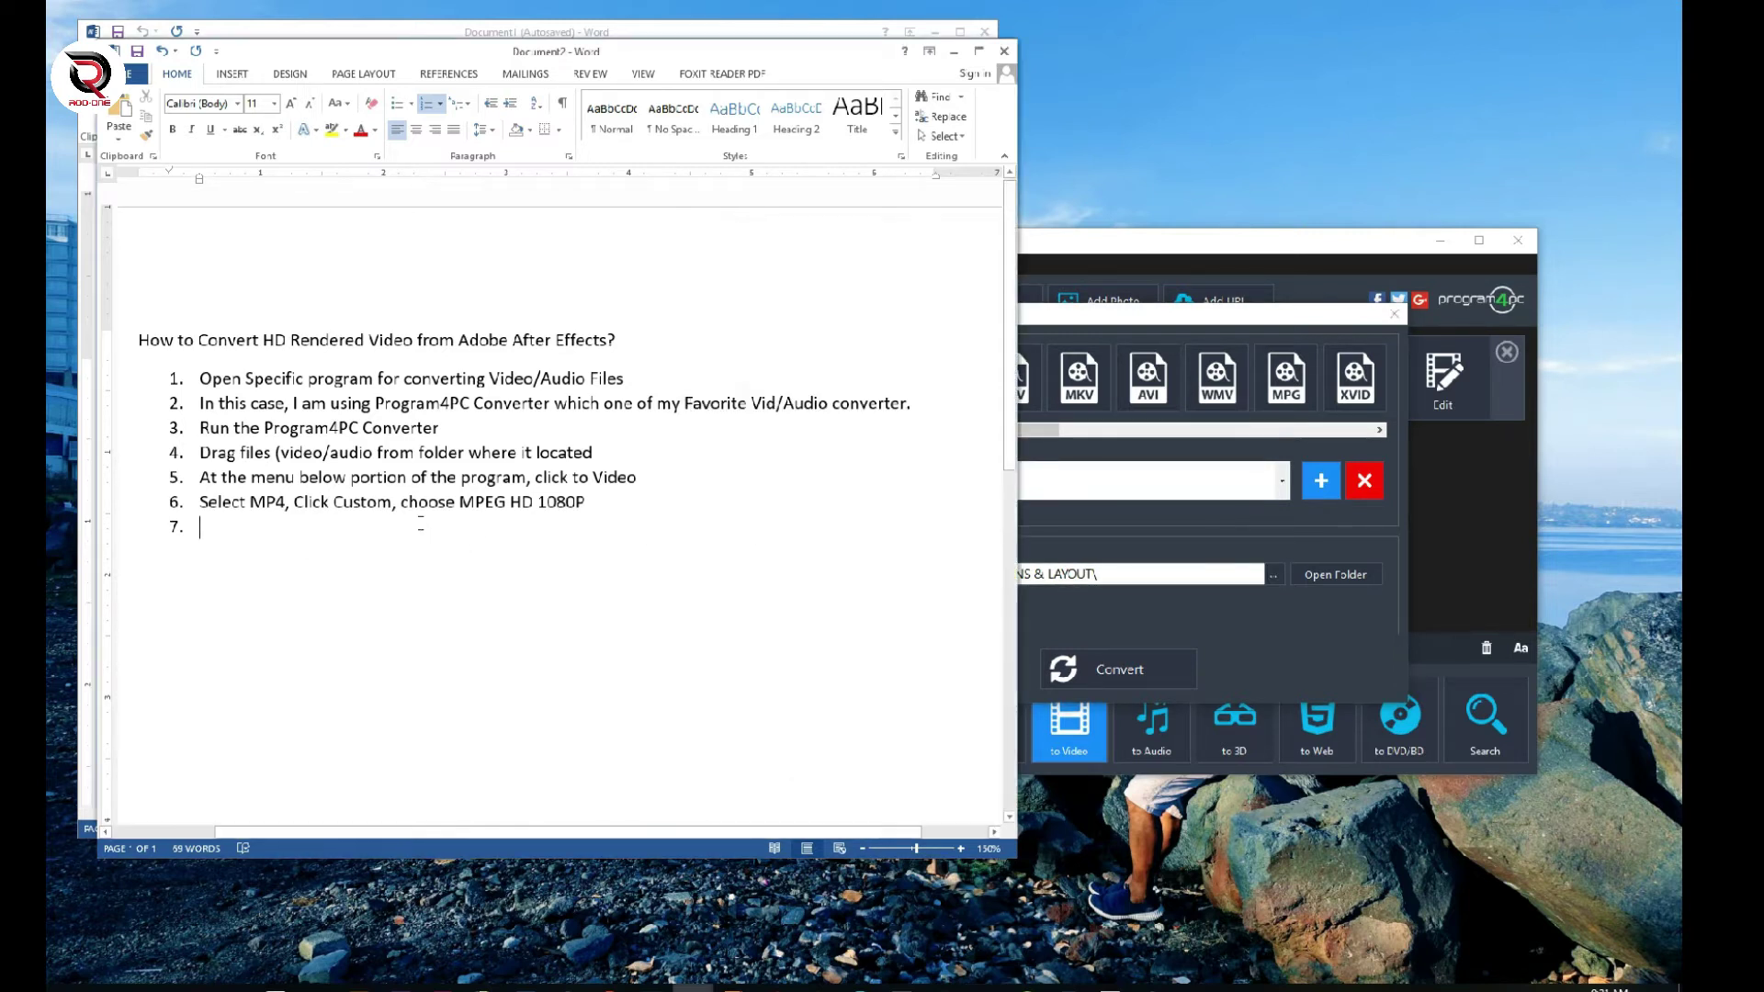
text(Choode)
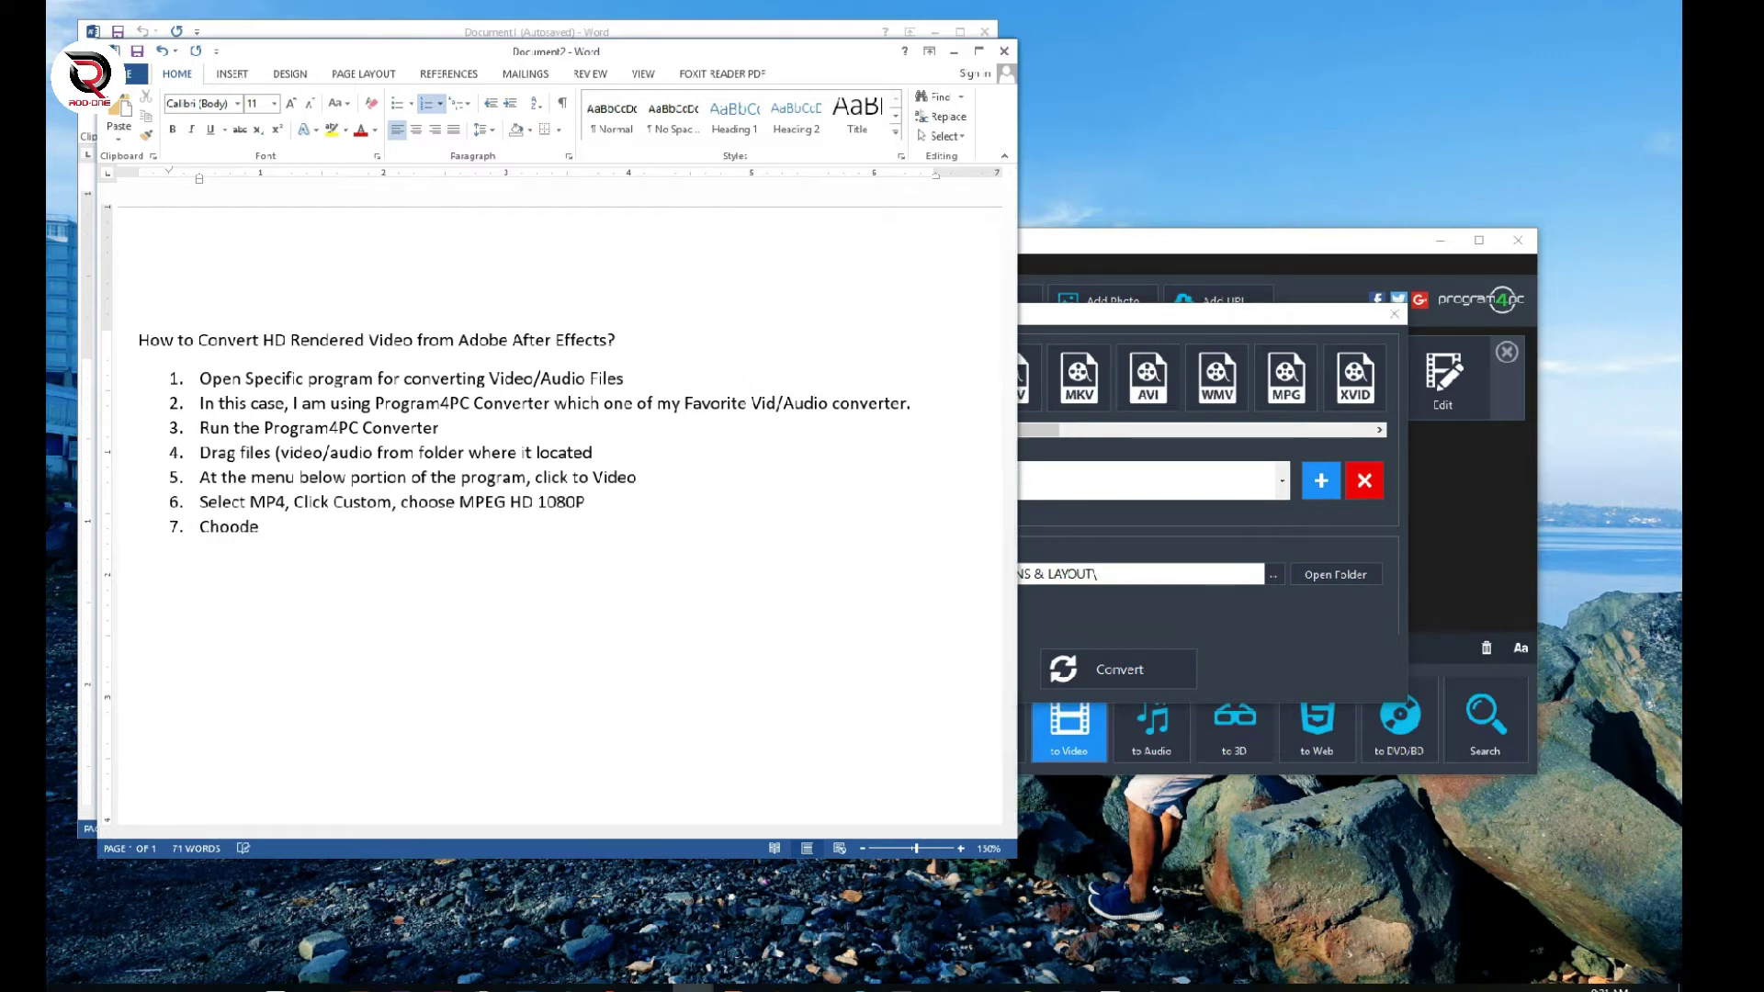
text(e folder)
key(BackSpace)
text(stination to save )
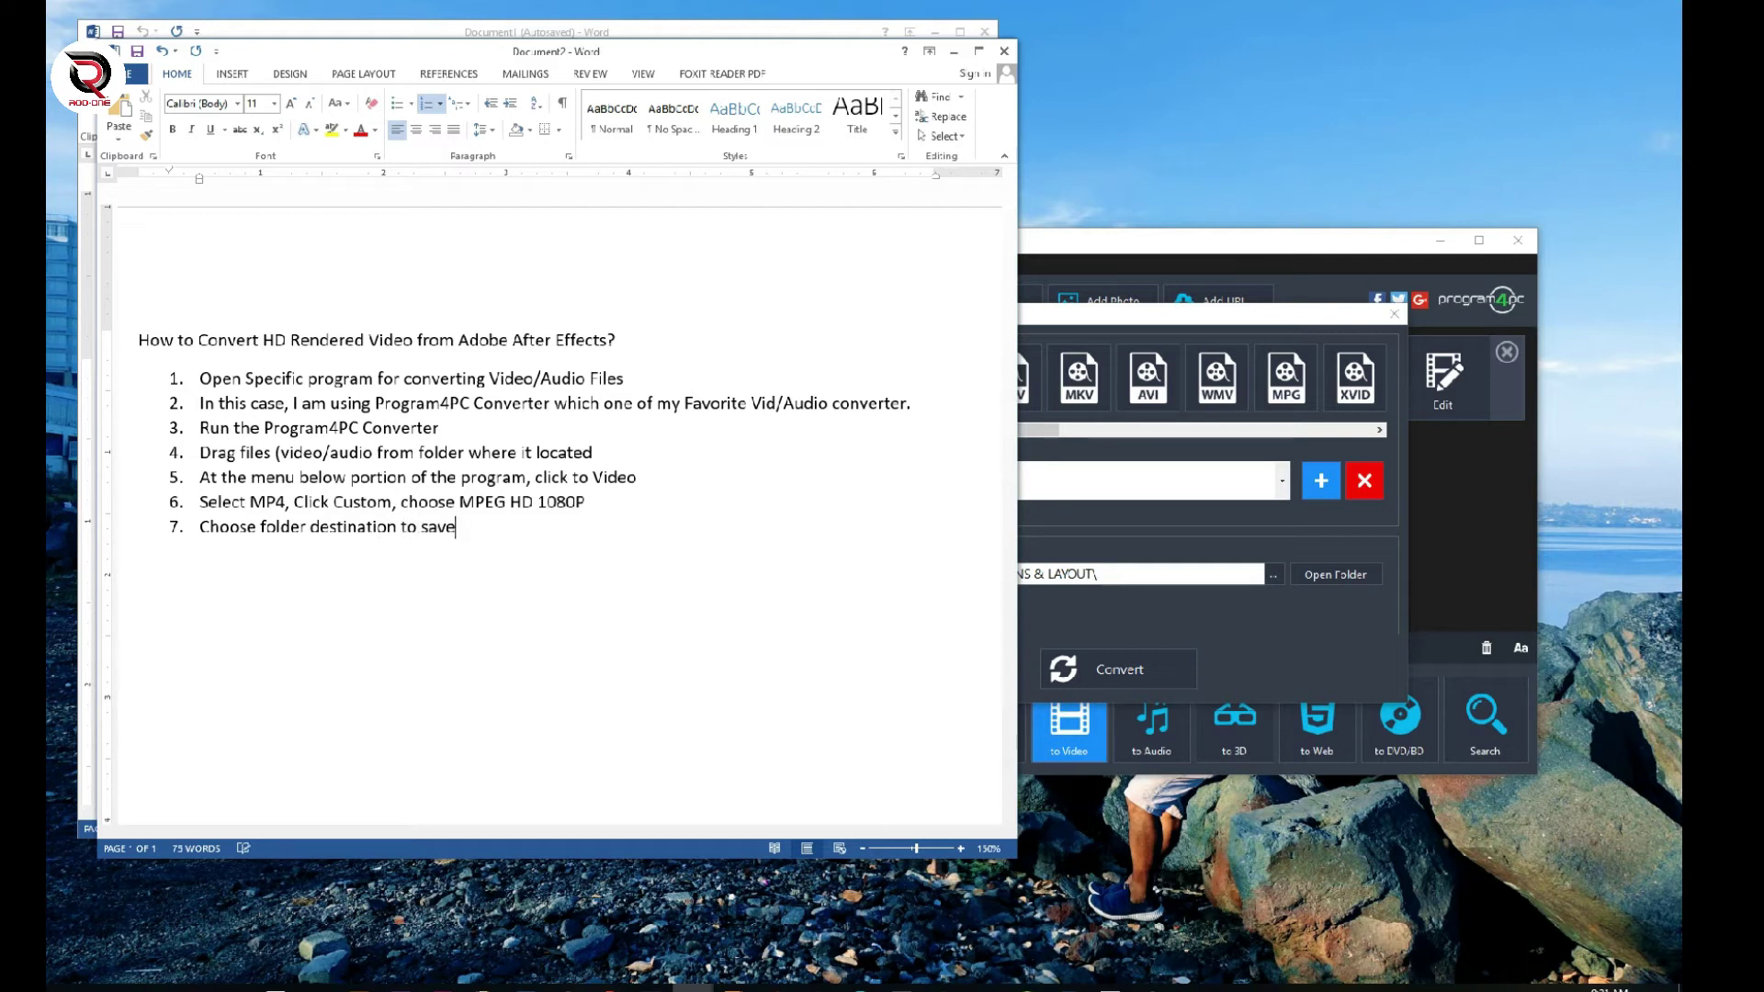
text(the v)
text(ideo File)
key(Return)
text(Then)
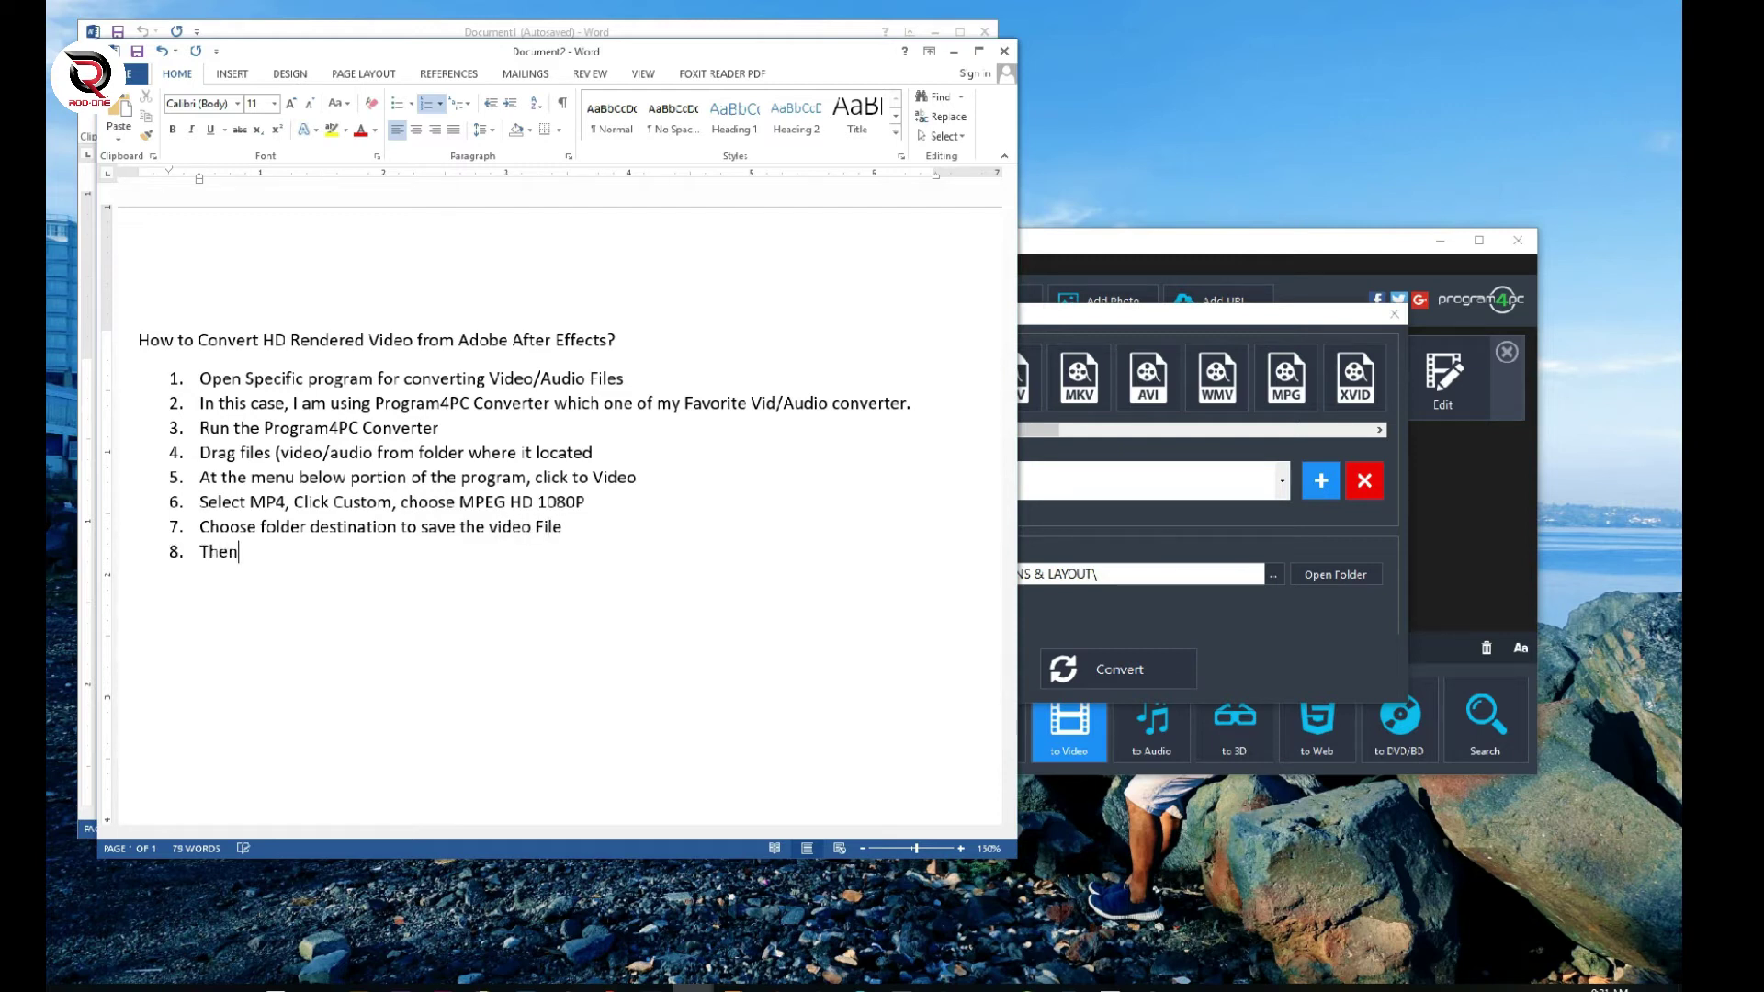
key(BackSpace)
key(BackSpace)
key(BackSpace)
key(BackSpace)
text(Clc)
key(BackSpace)
- Complete step 8 so it reads 'Click Convert'
text(ick )
text(Convert)
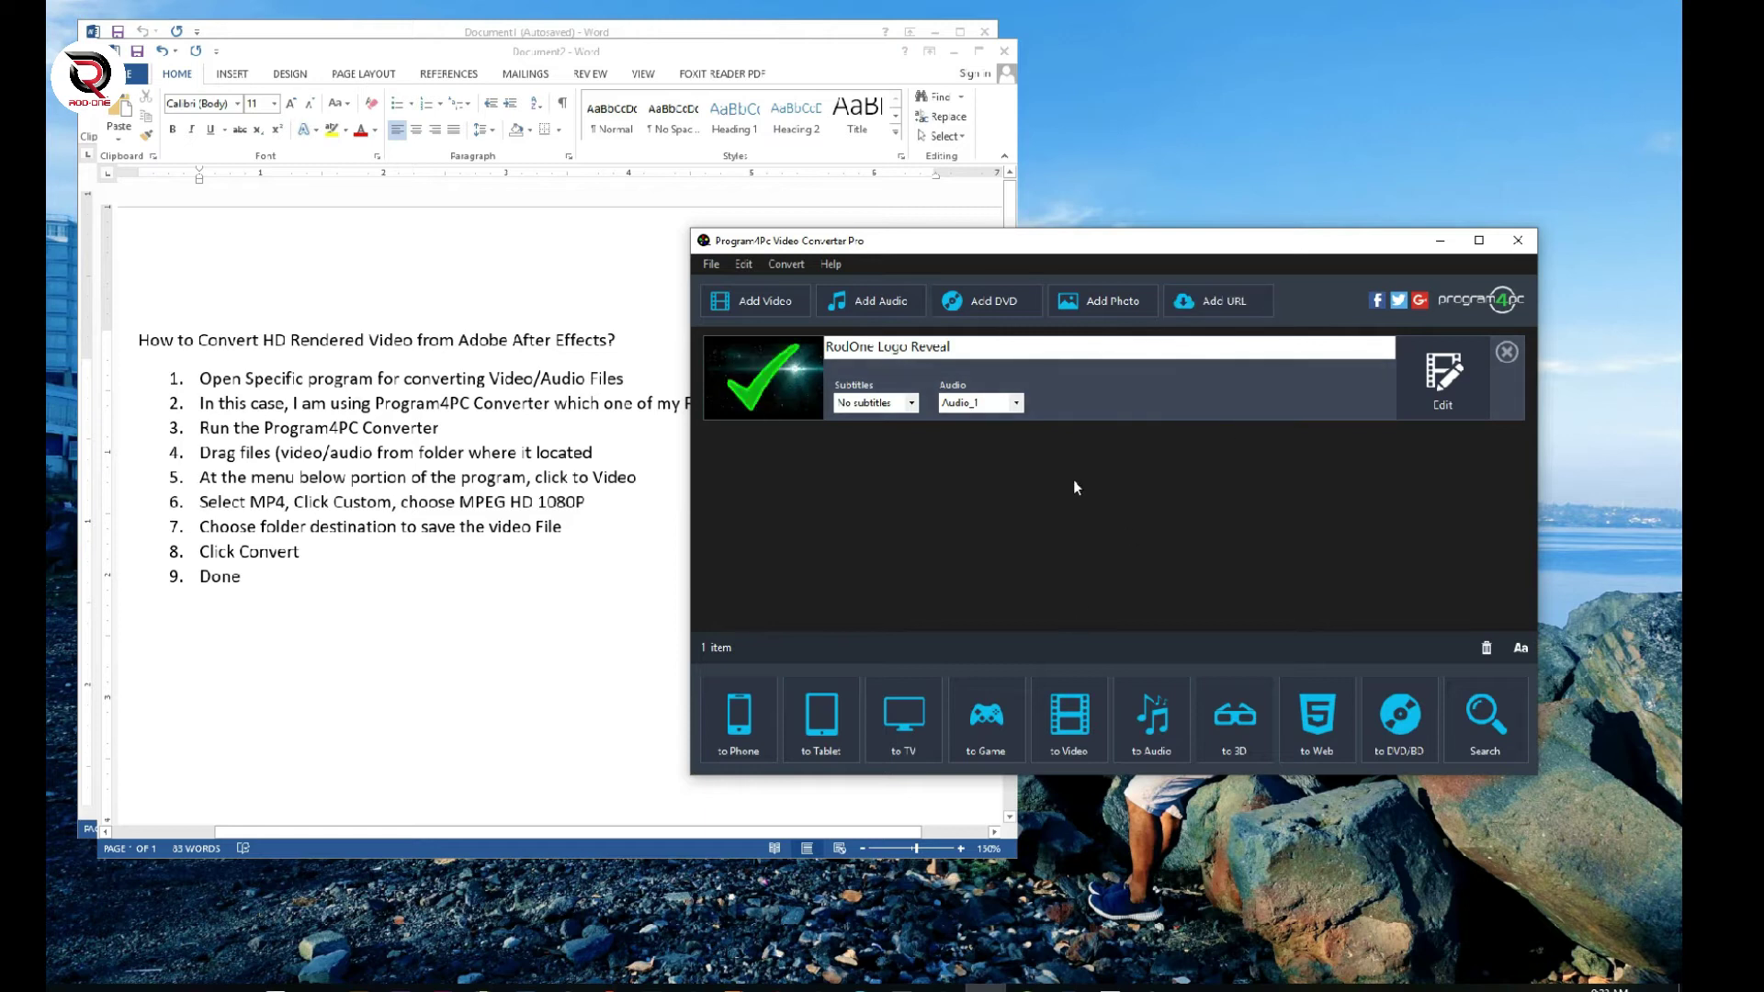
- Finish step 9 about comparing previous and converted files, then open the output folder
click(273, 580)
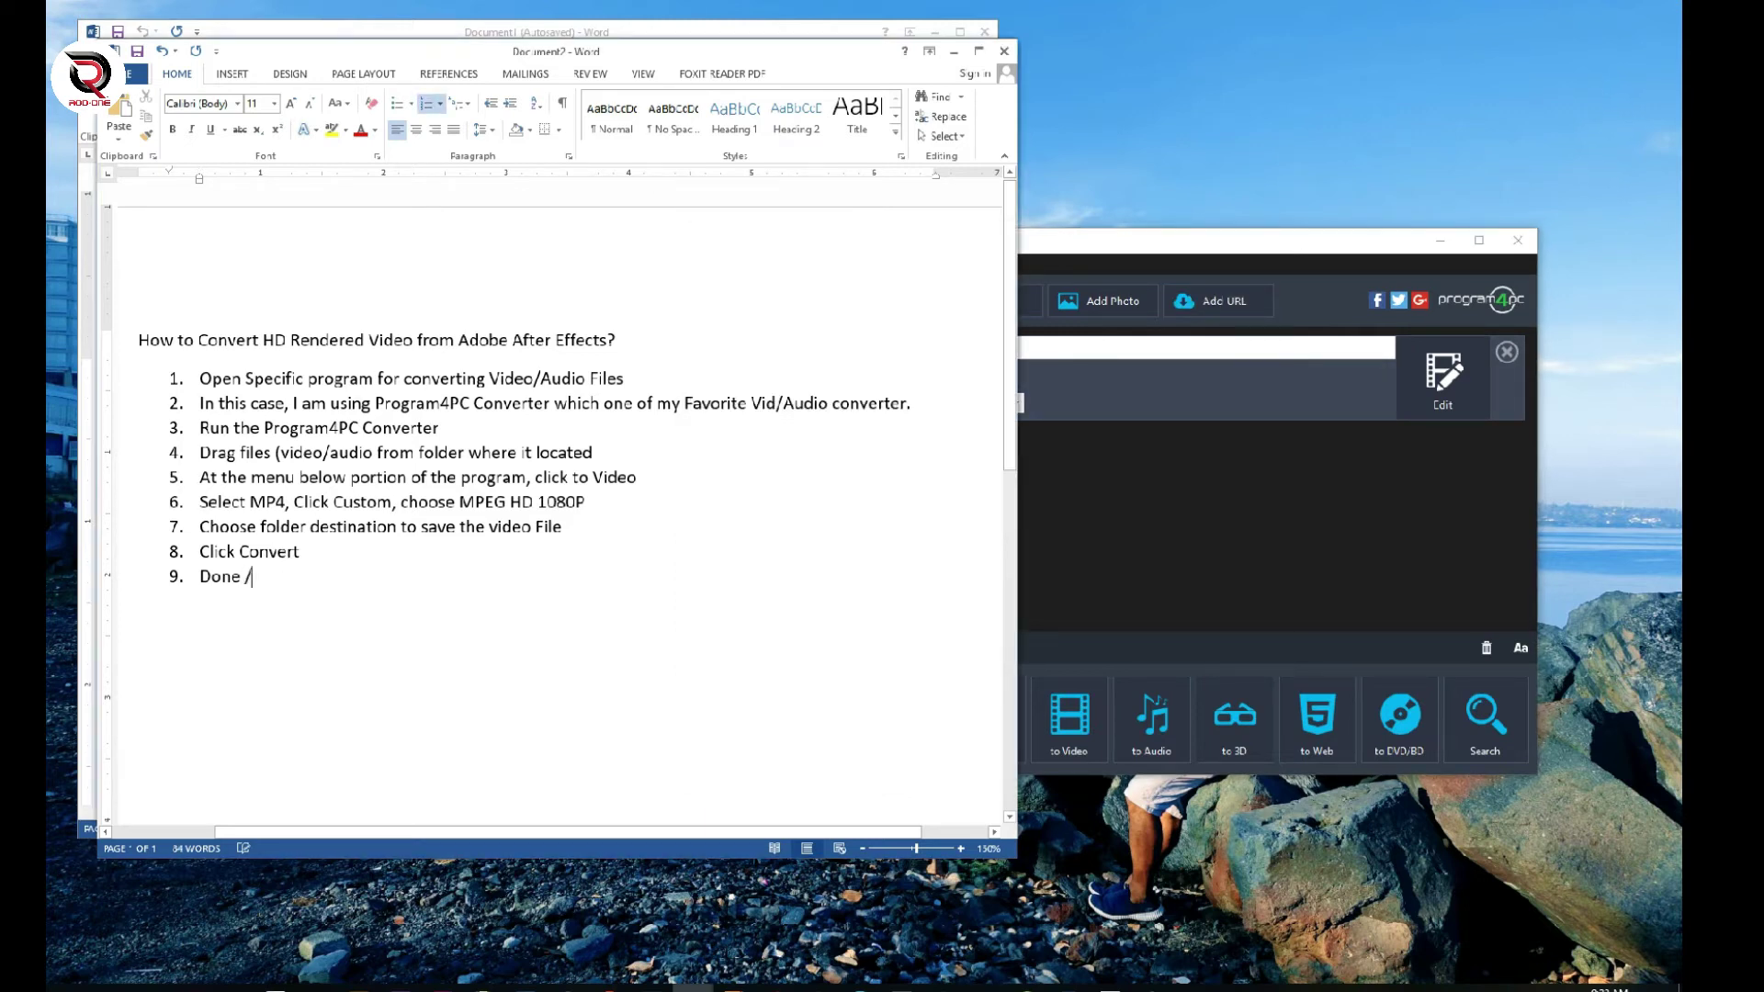
text(and see )
text(the di)
text(fference between previous file ad)
key(BackSpace)
text(nd the )
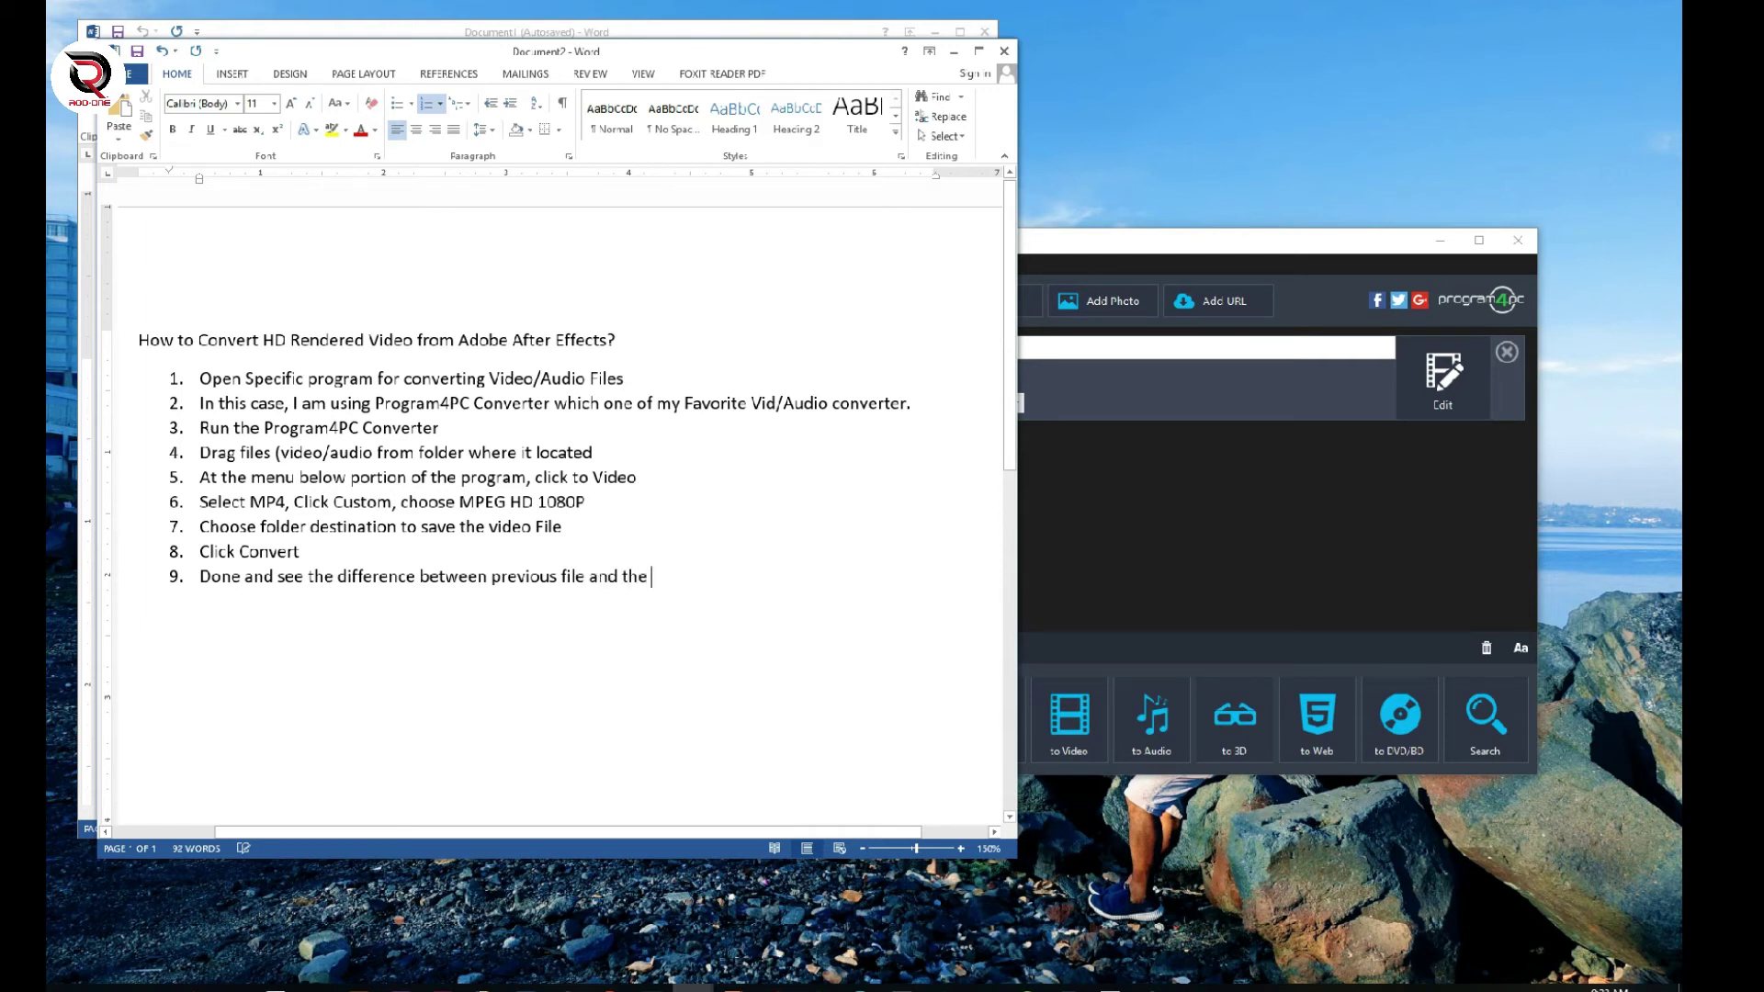
text(coverted file)
click(678, 576)
text(n)
text(.)
mouse_move(317, 988)
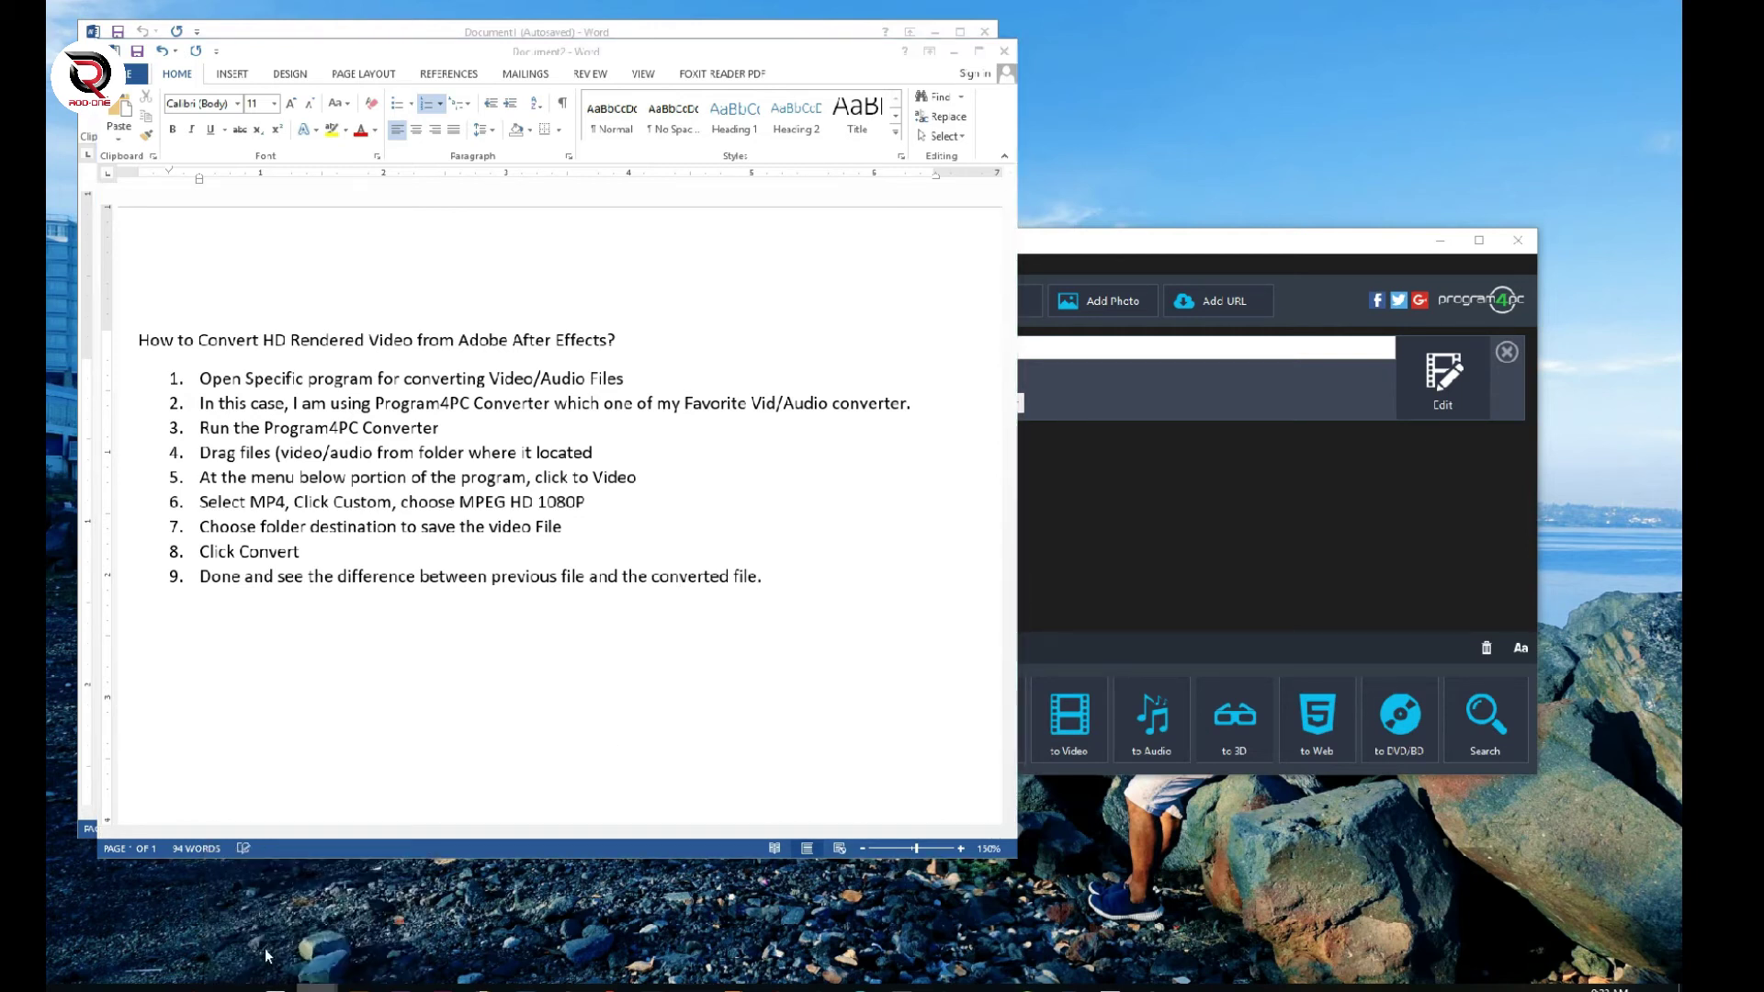
click(372, 914)
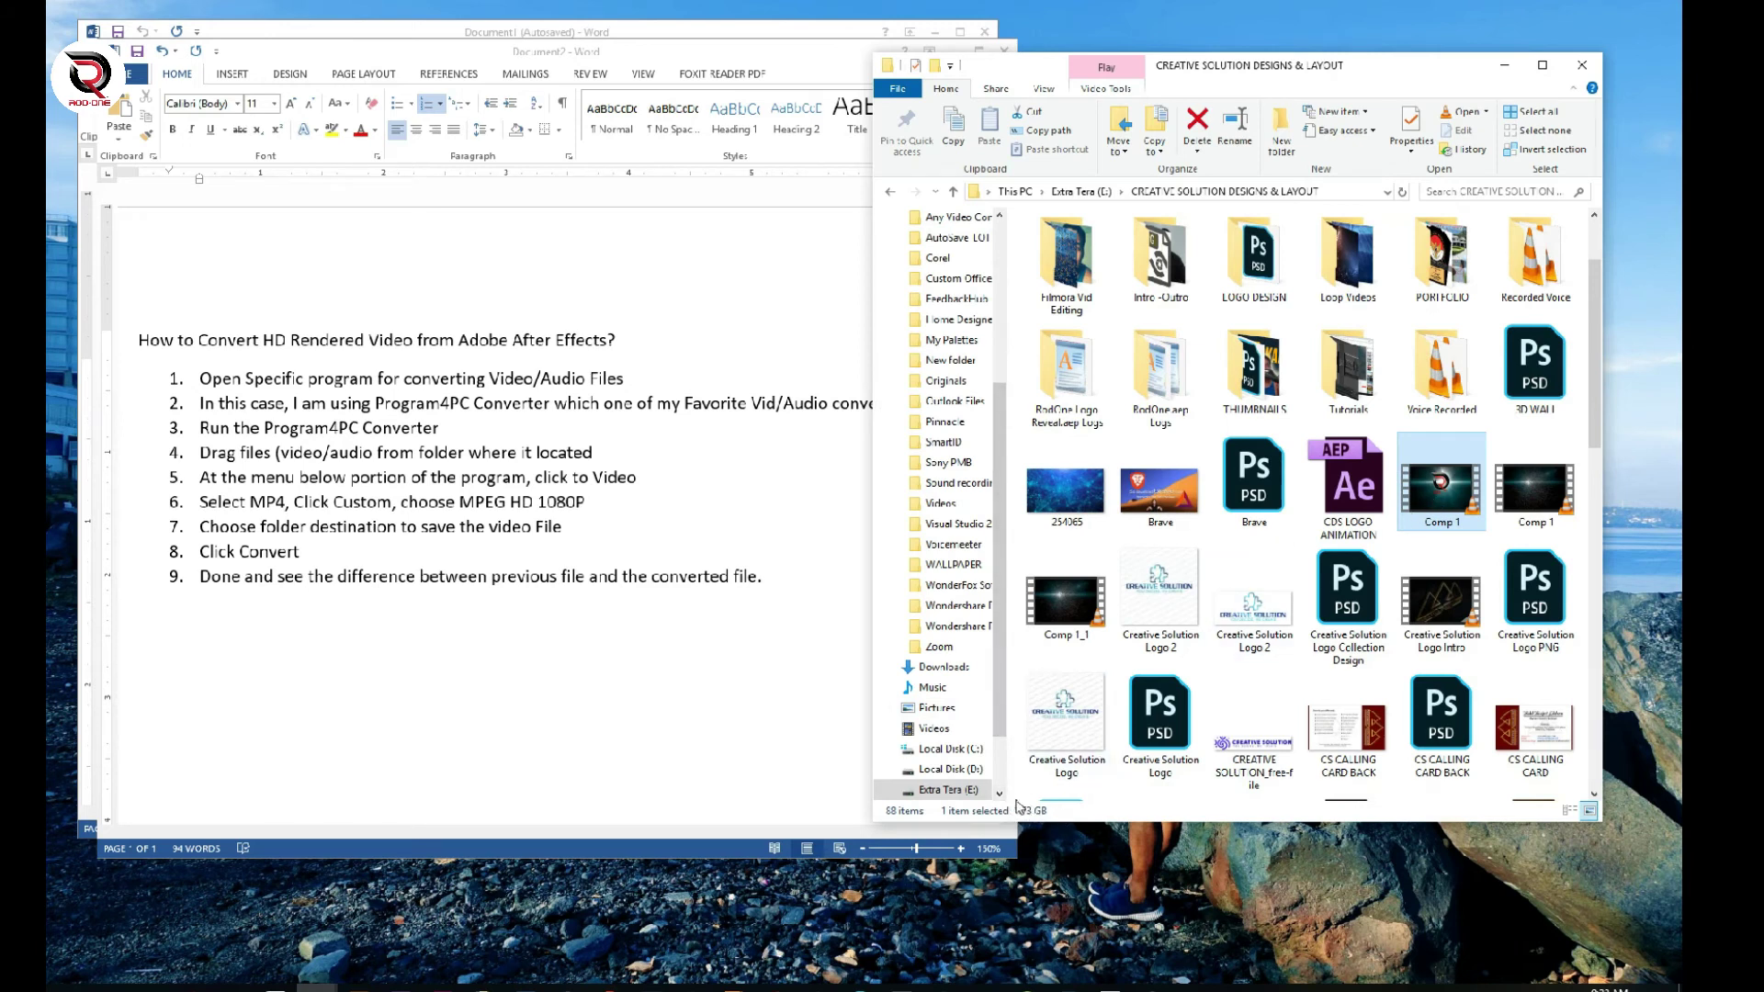
- Add a tenth step to the Word note reading 'From 1.73GB it became'
click(772, 579)
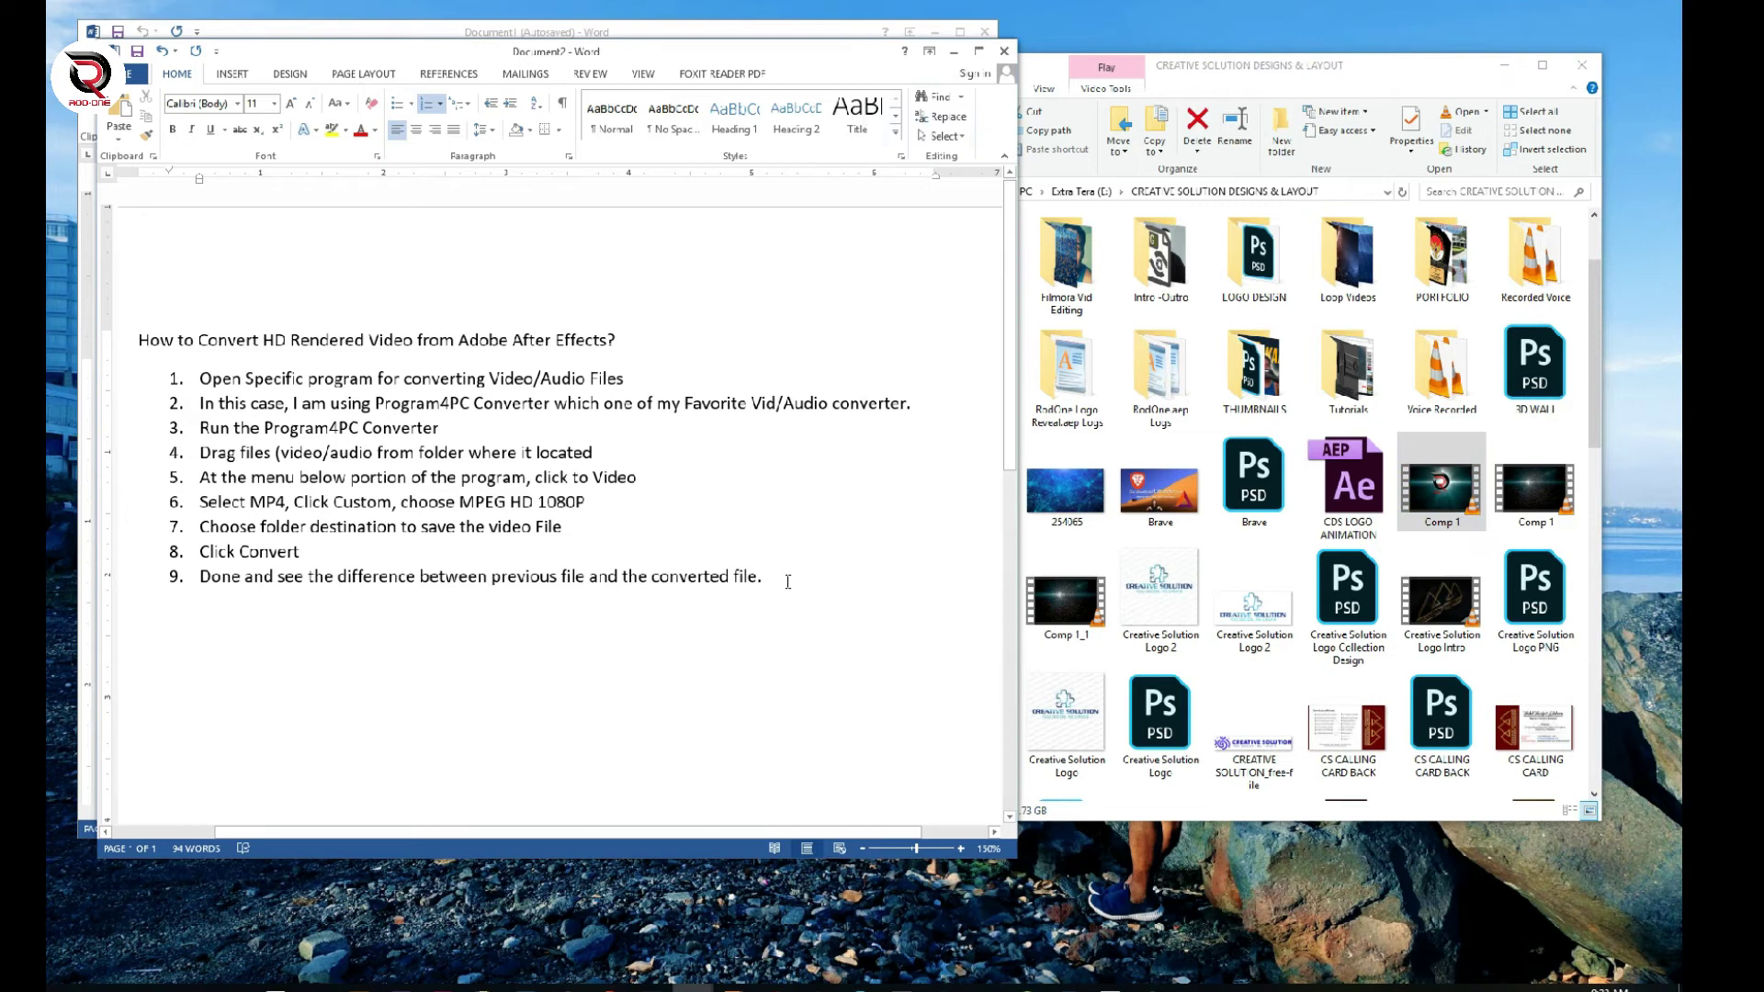
key(Return)
text(From 1.7)
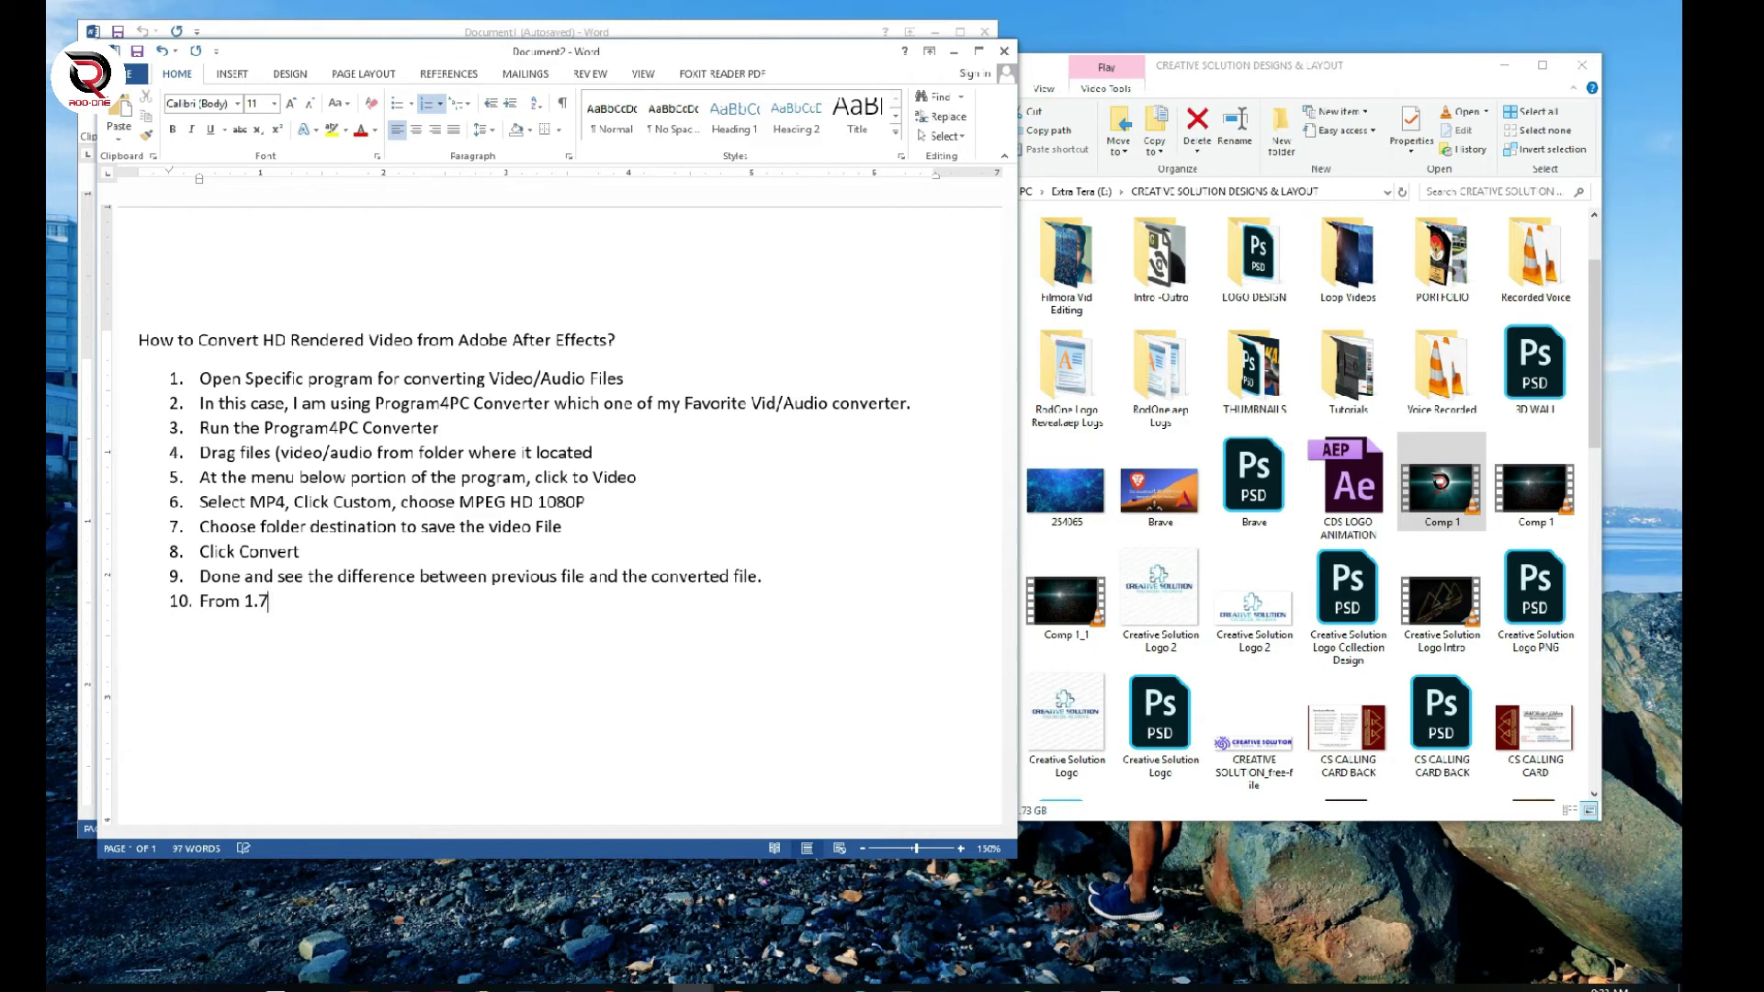
text(3)
text(GB )
text(to)
key(BackSpace)
key(BackSpace)
key(BackSpace)
text(it become)
key(BackSpace)
key(BackSpace)
key(BackSpace)
text(ame)
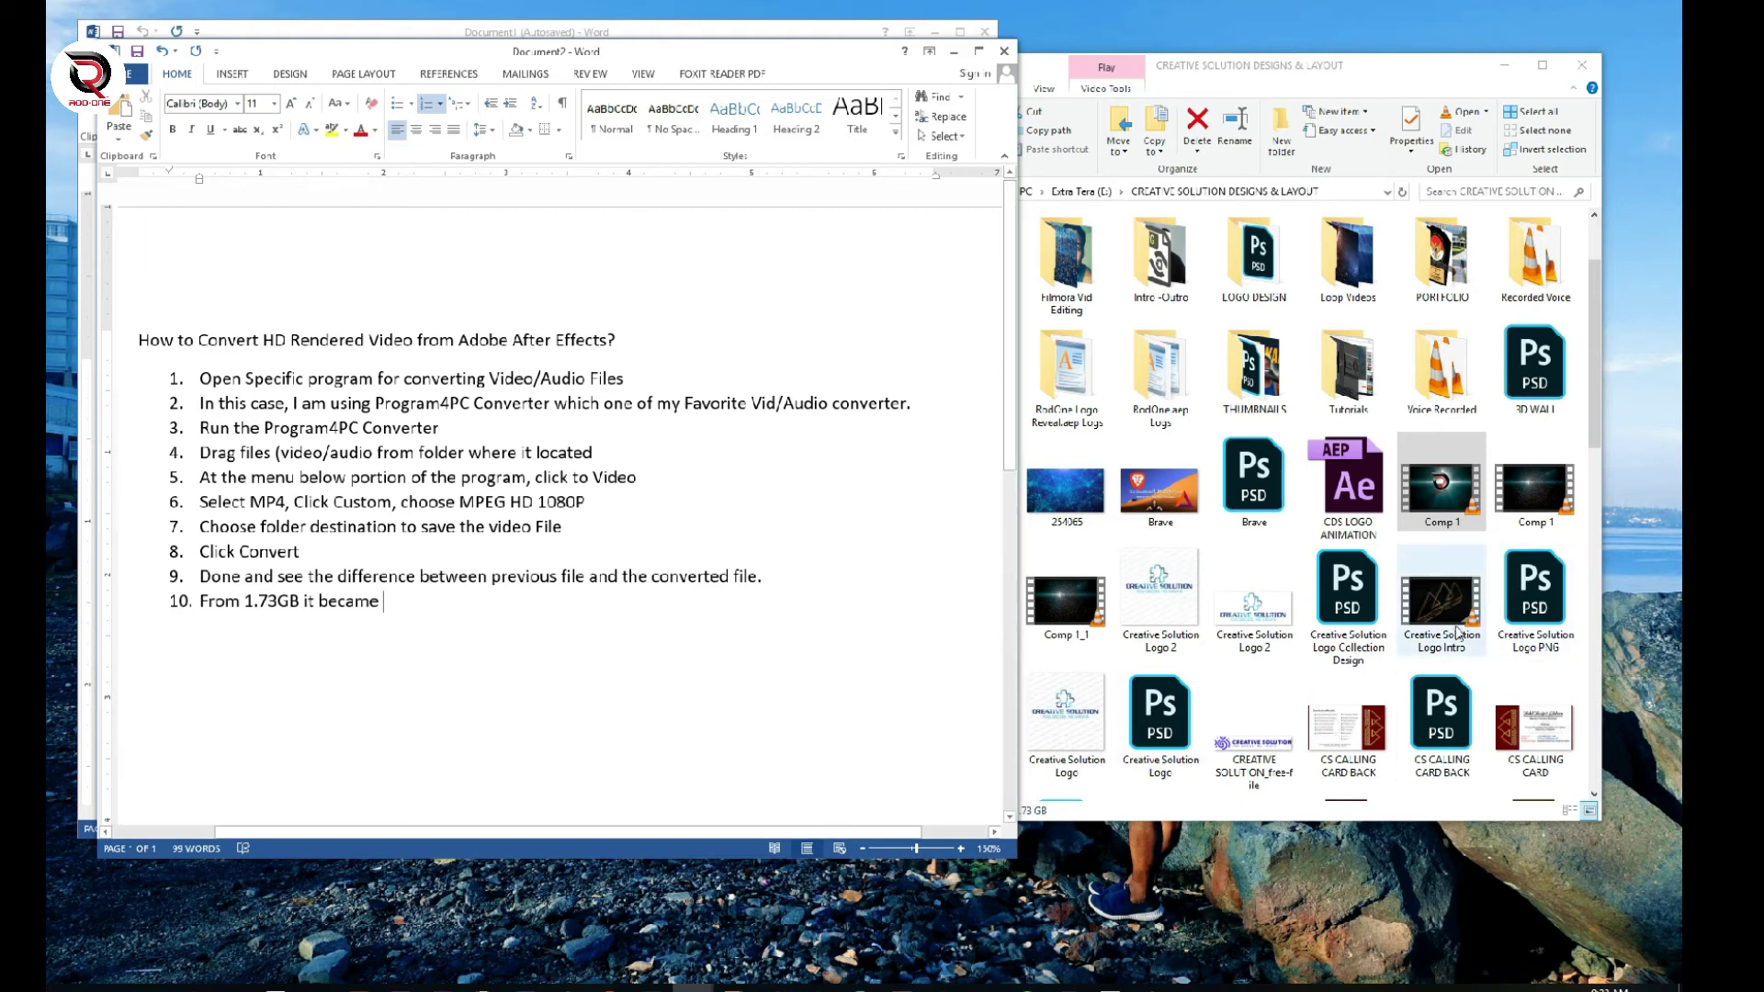
click(1461, 635)
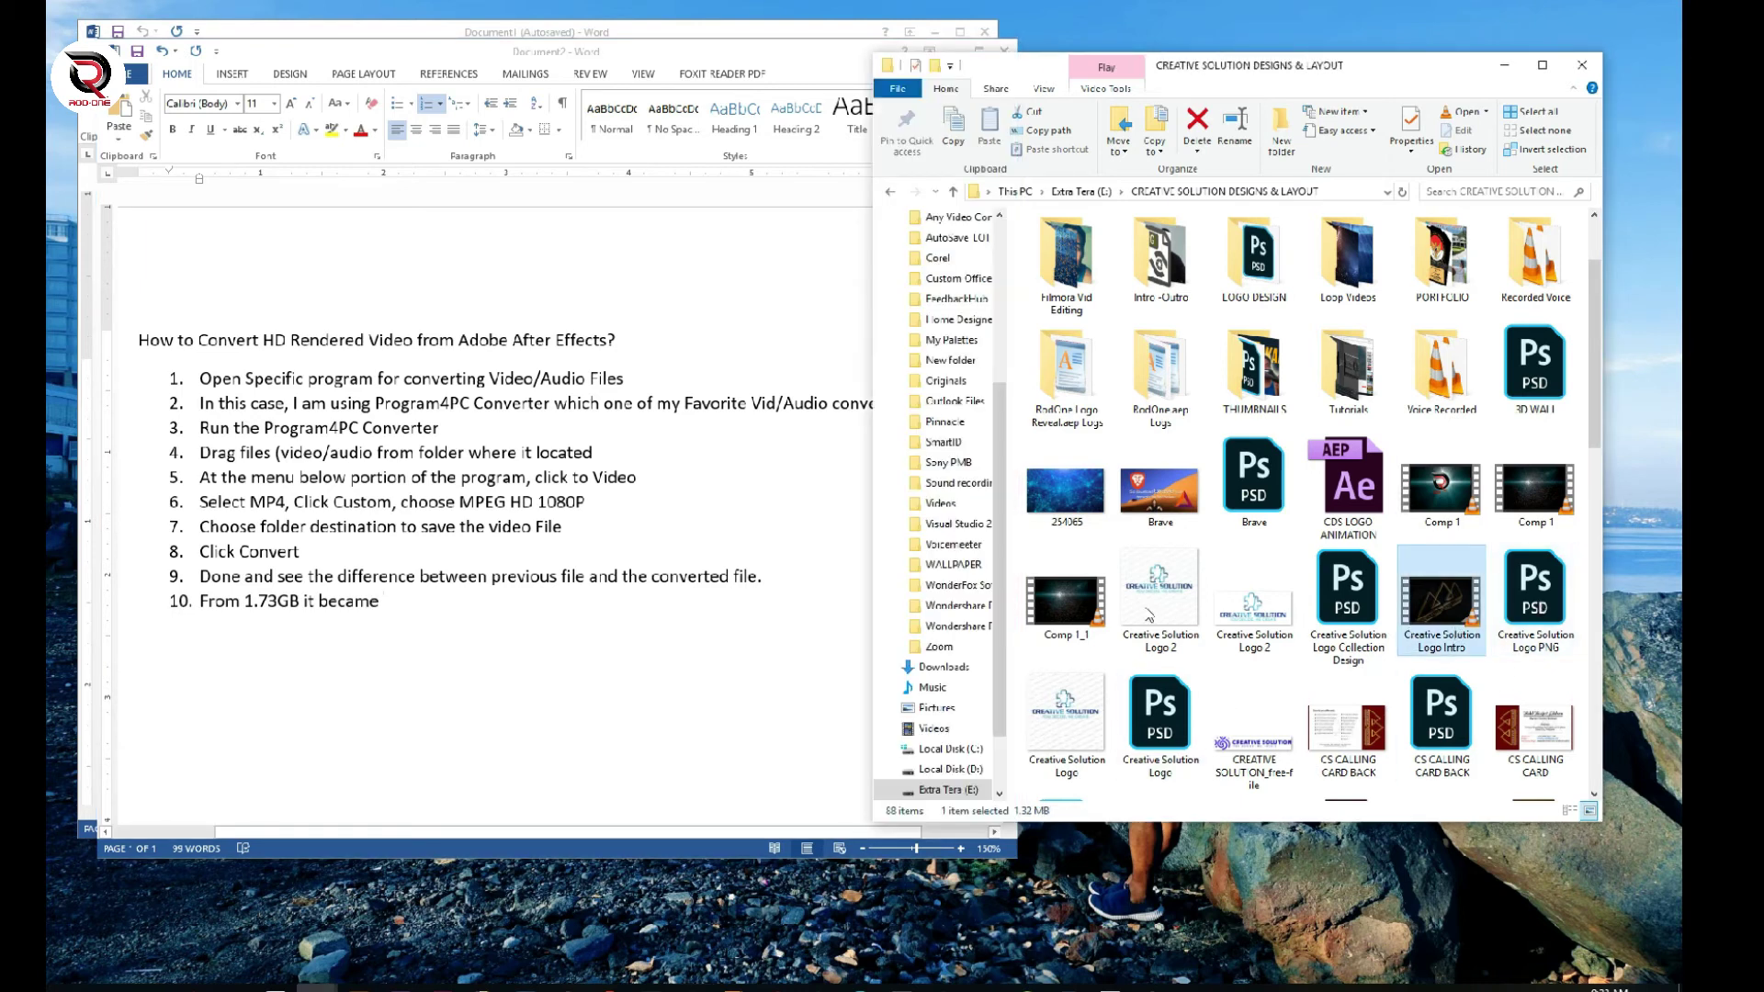
click(1064, 606)
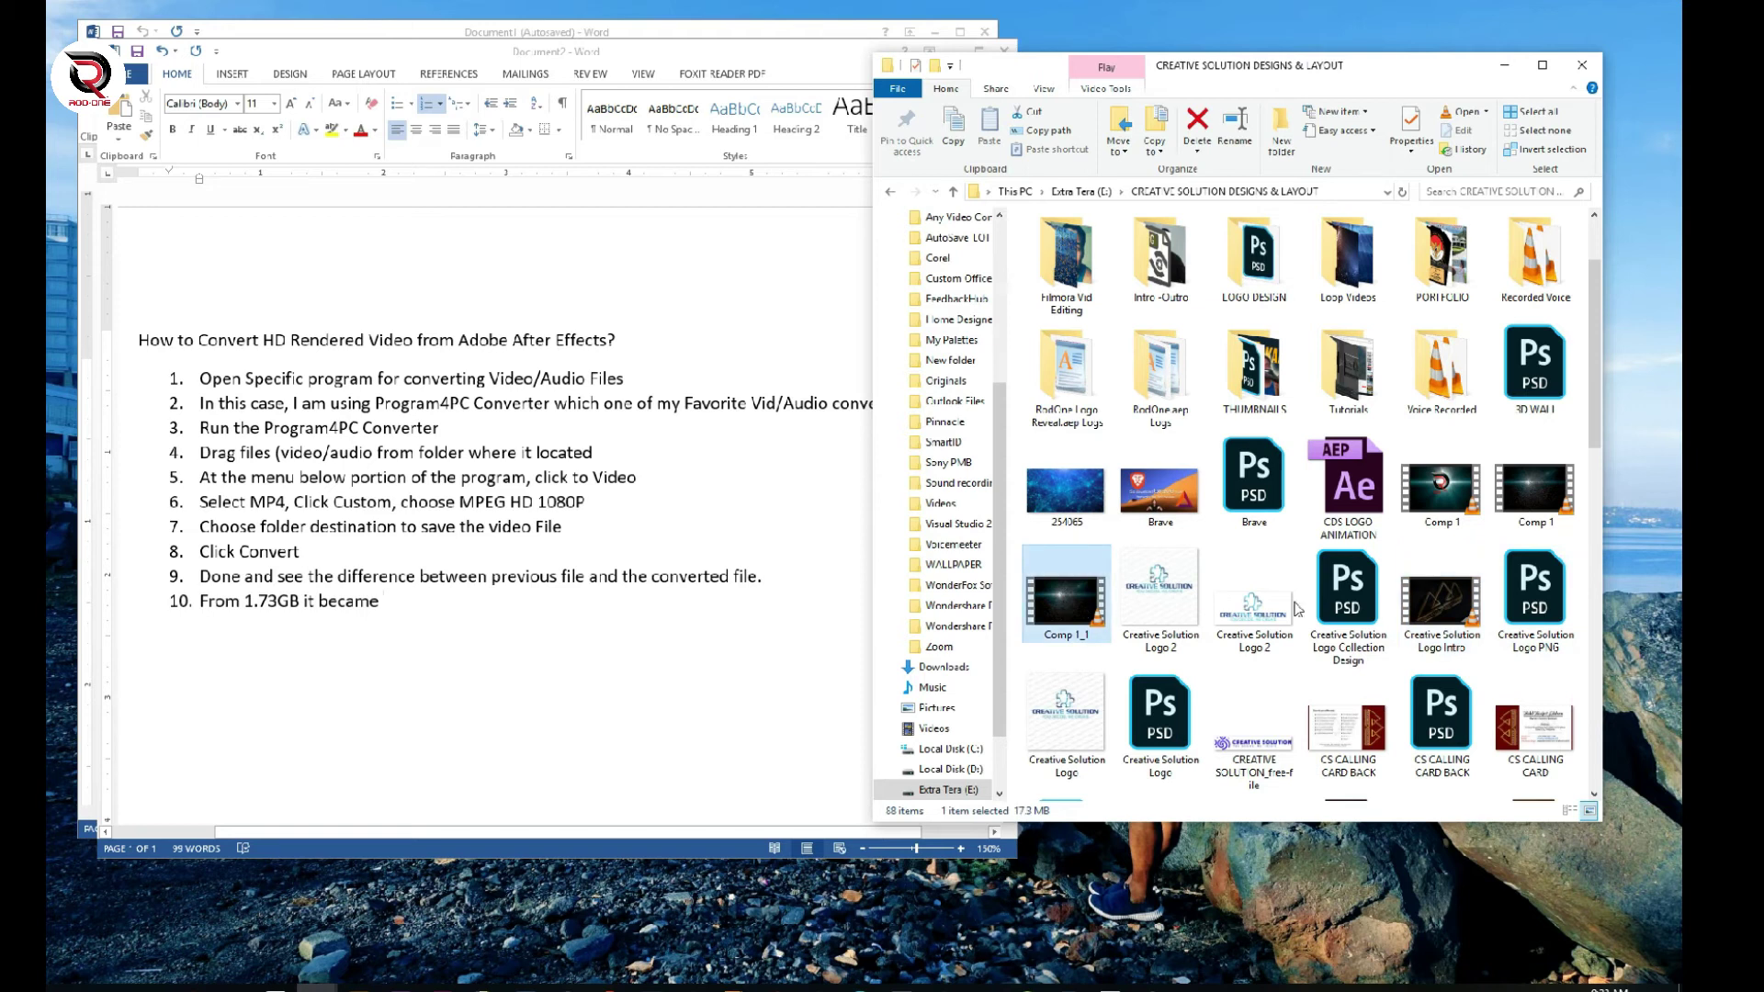
scroll(1533, 597, down, 5)
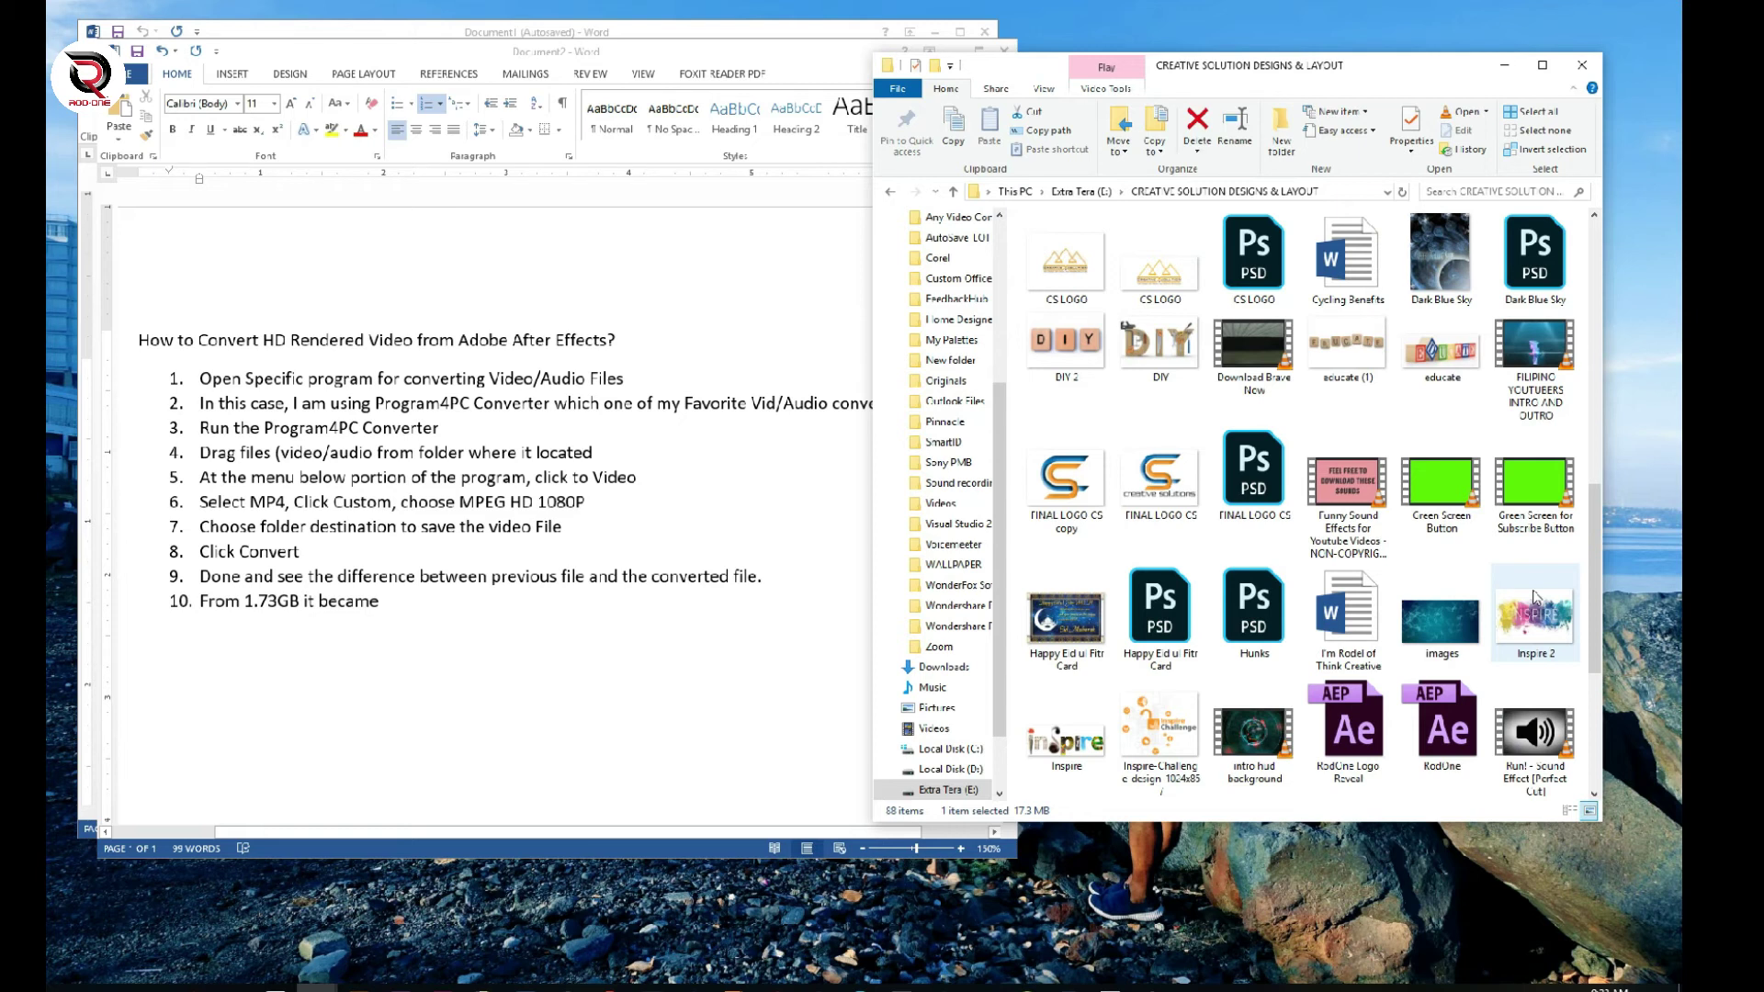
scroll(1533, 597, down, 3)
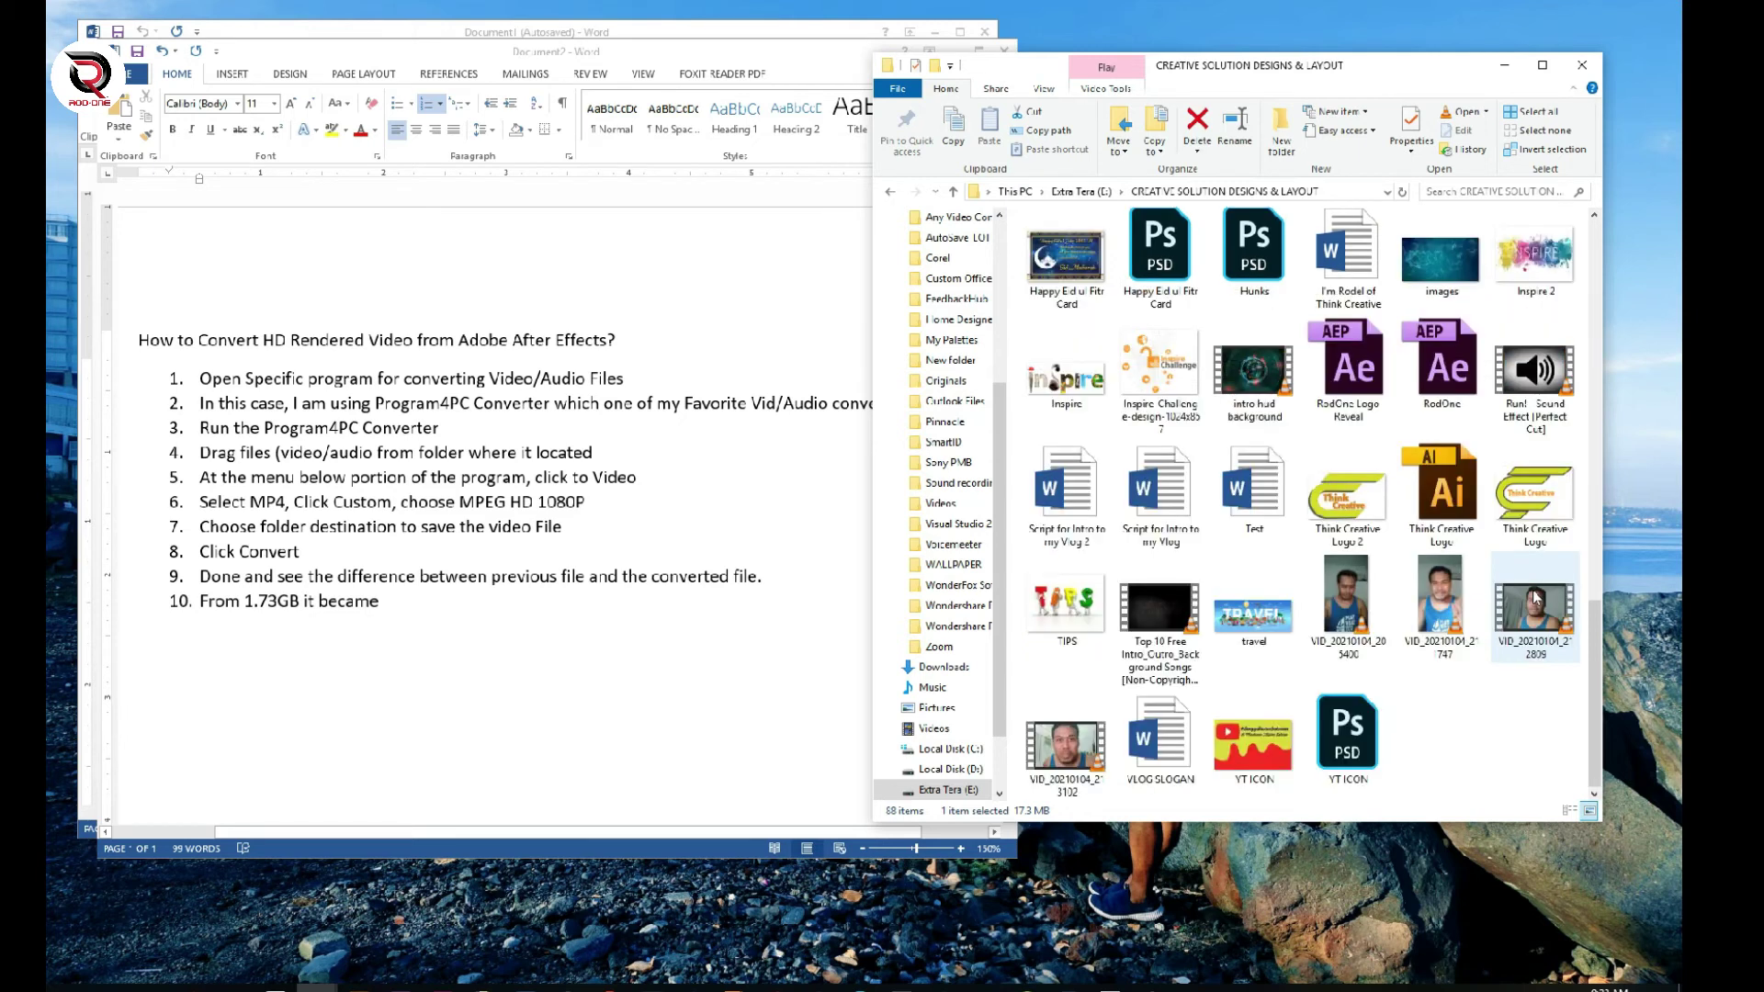
scroll(1534, 597, up, 5)
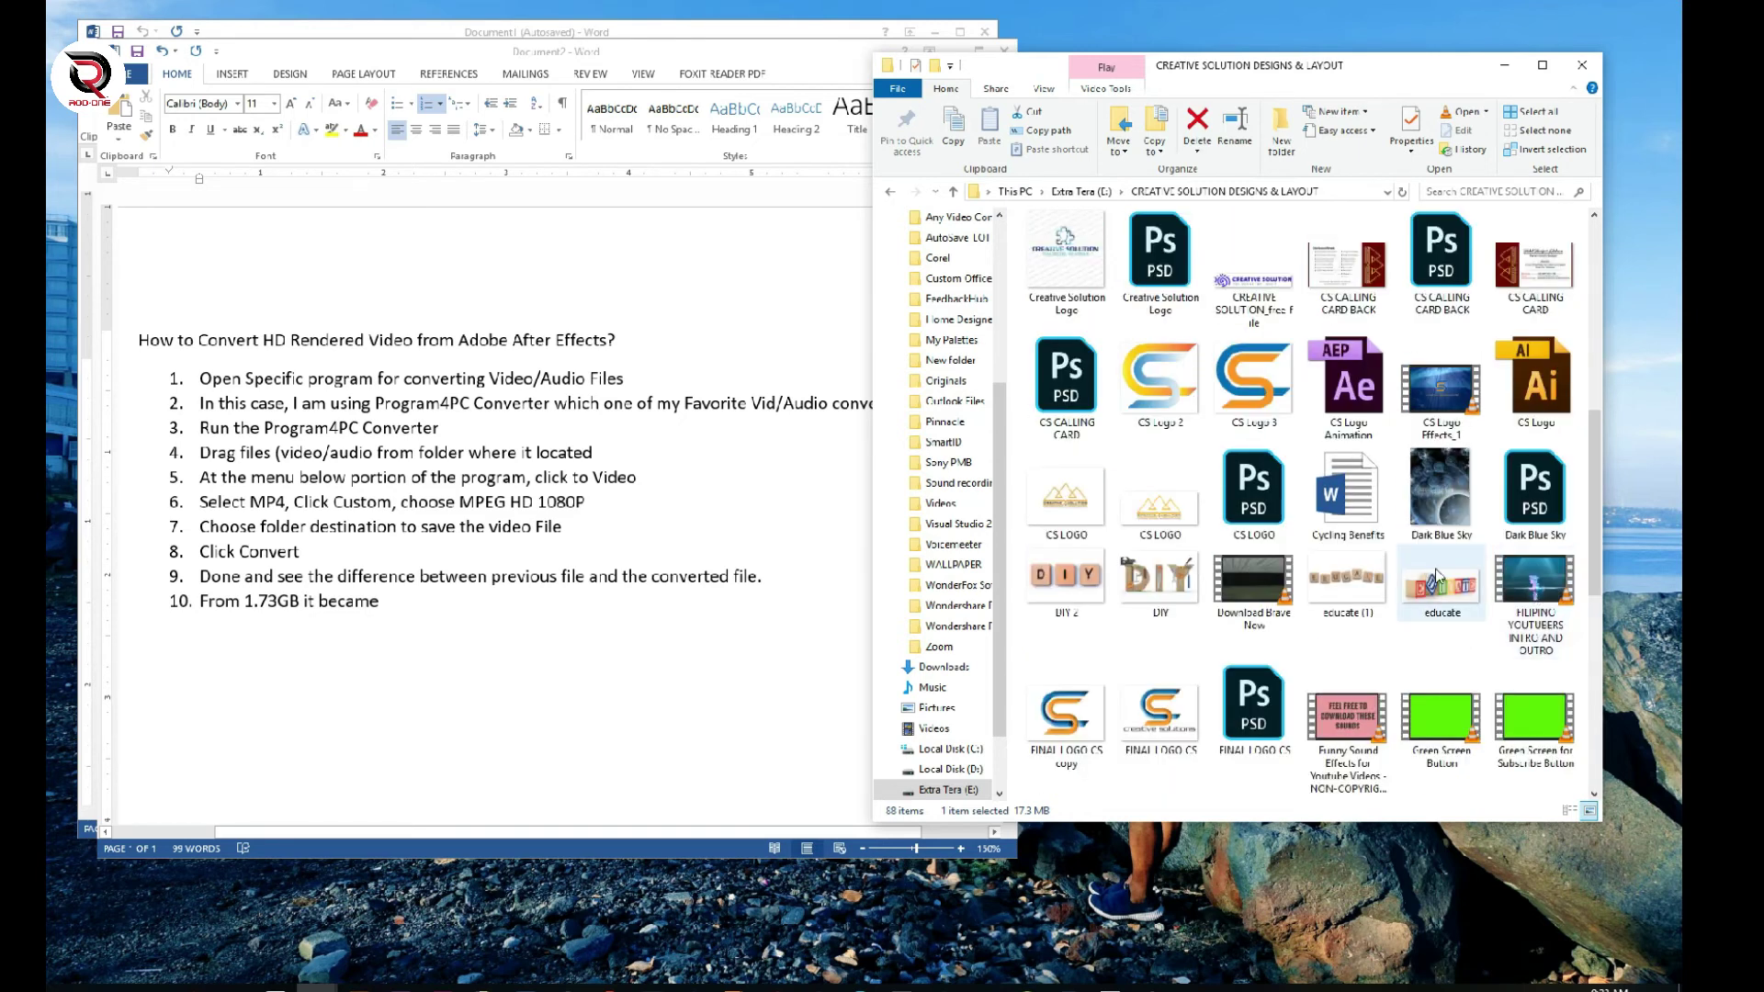
scroll(1435, 580, up, 3)
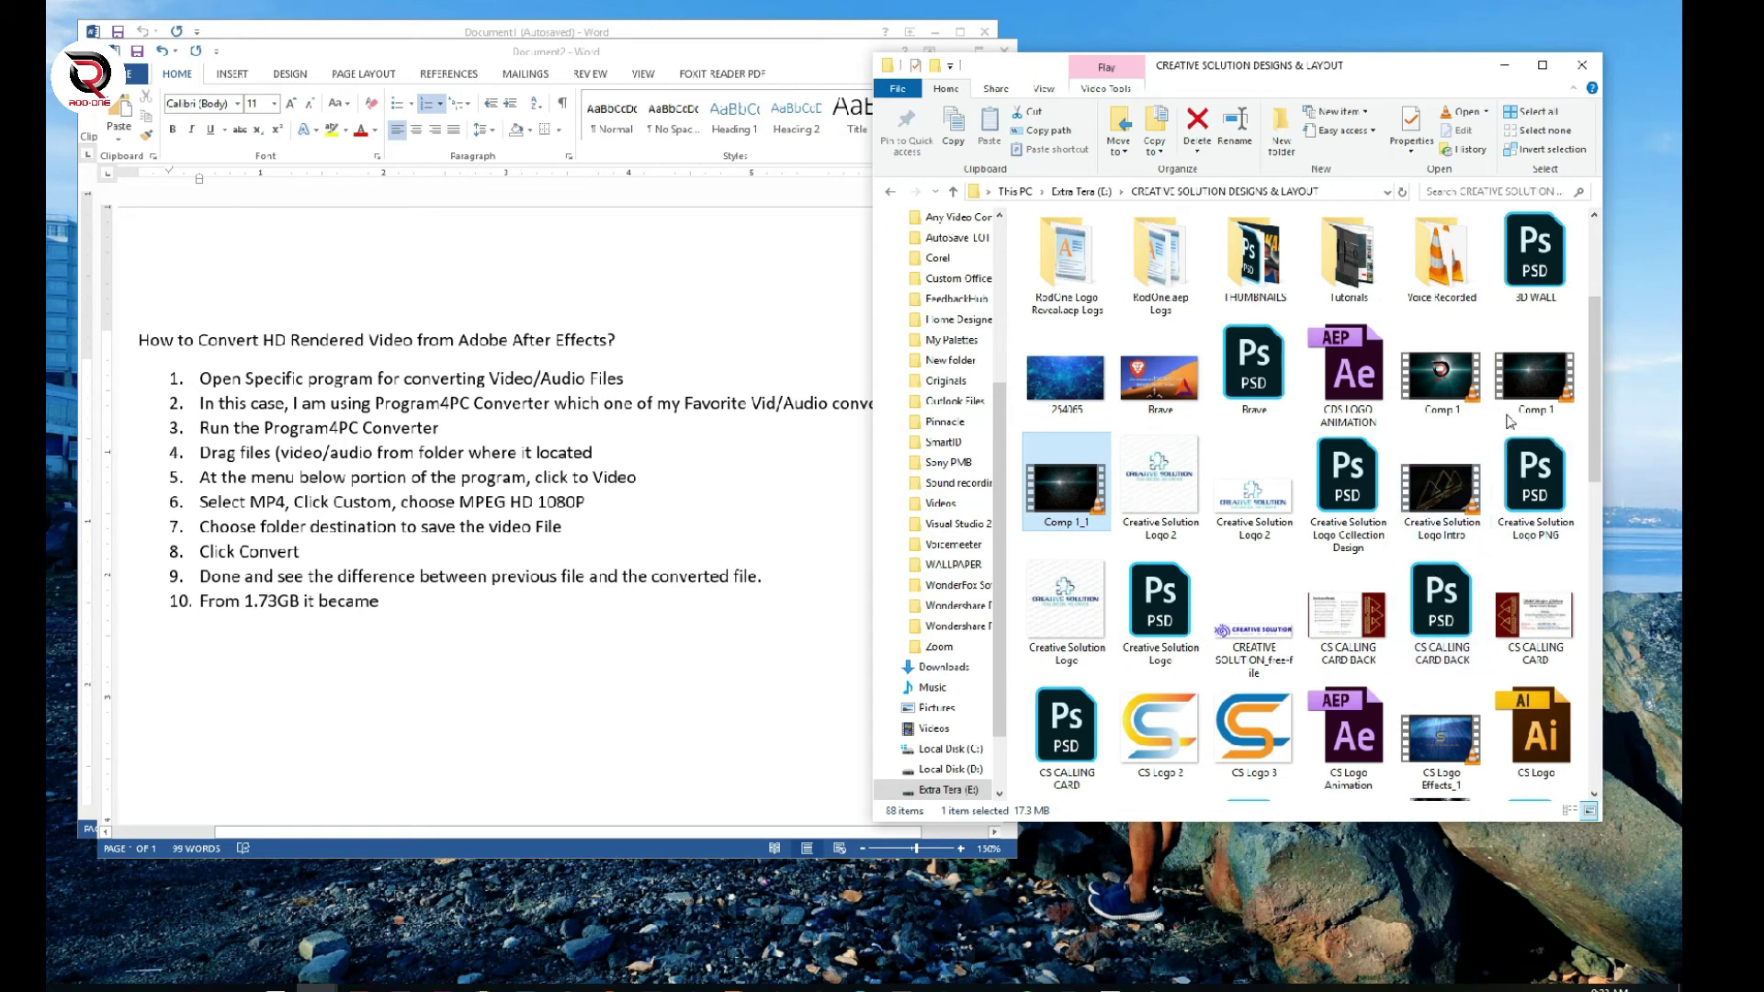
click(1534, 378)
click(1458, 386)
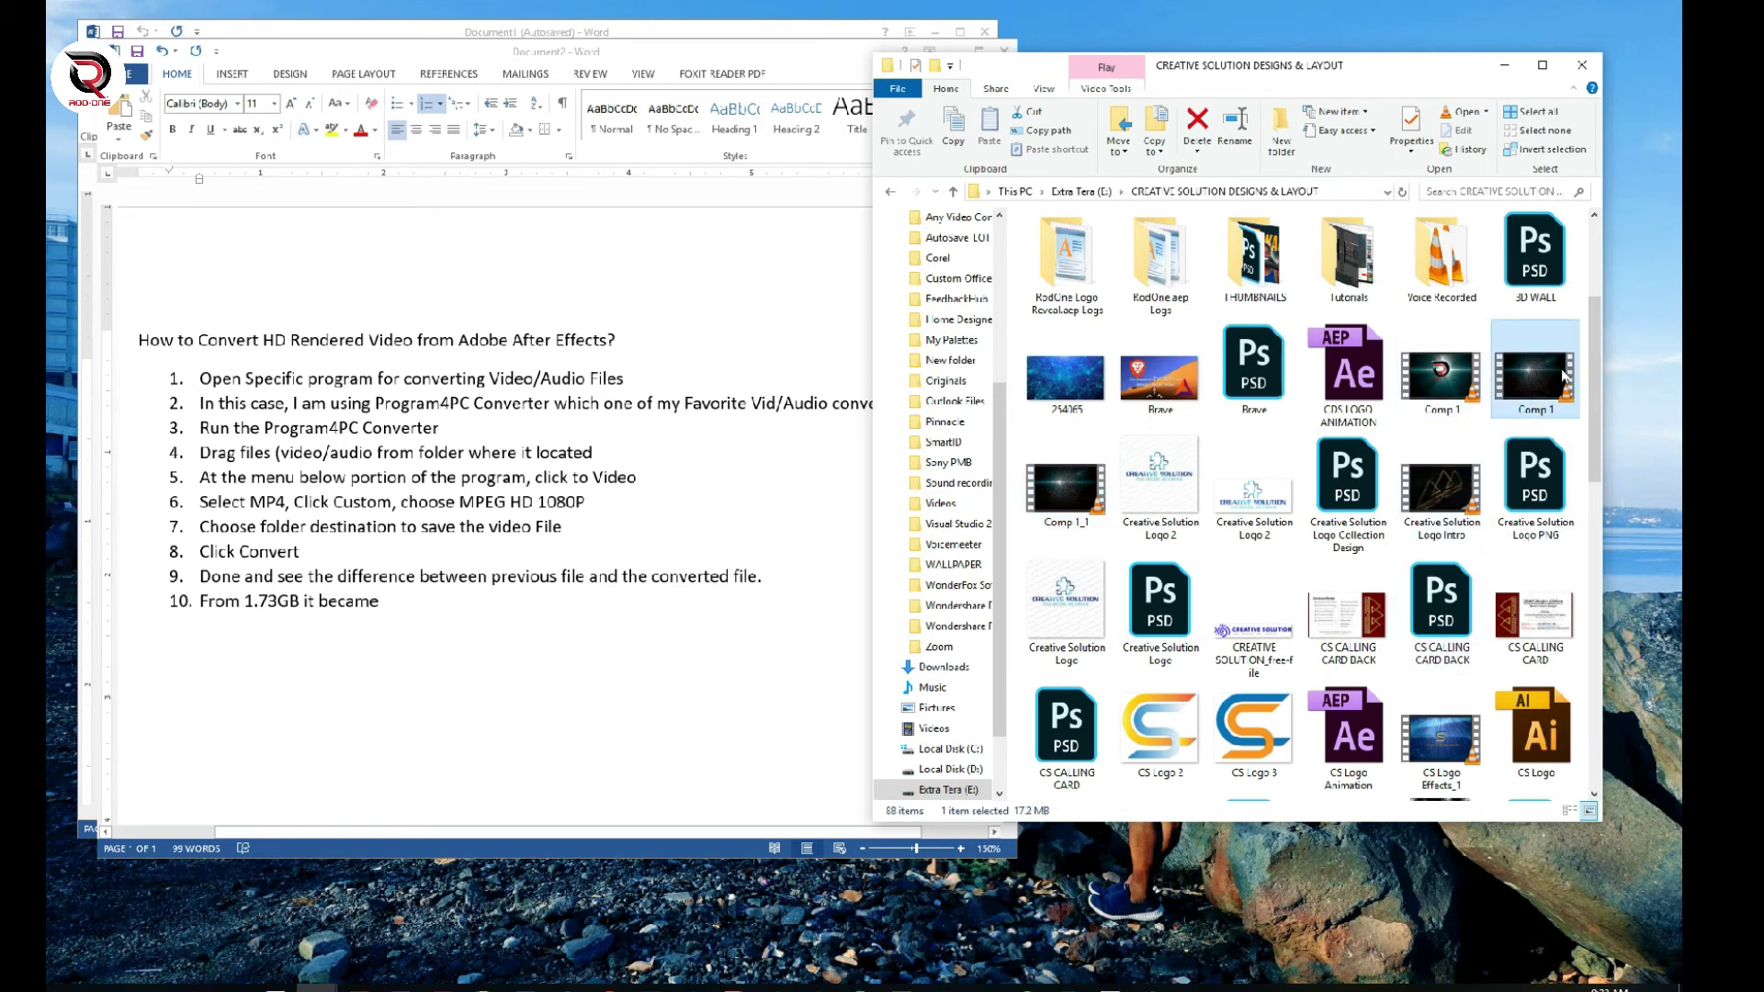
click(1536, 381)
click(1431, 381)
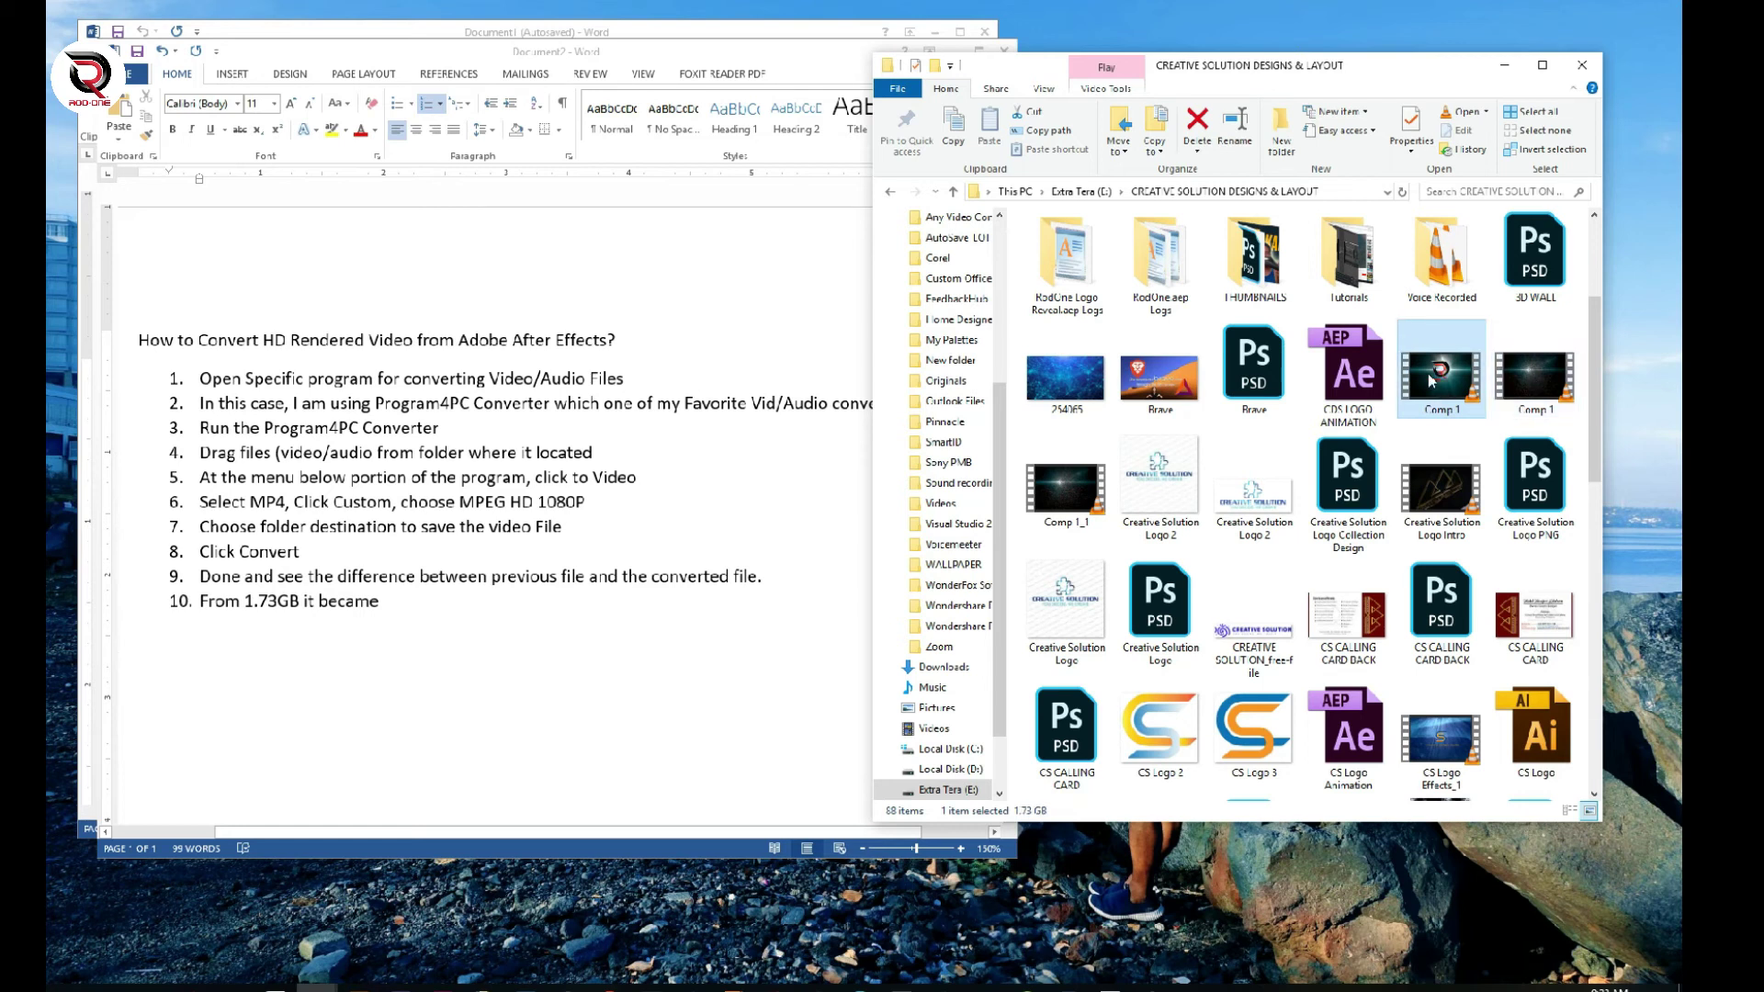
double_click(1431, 381)
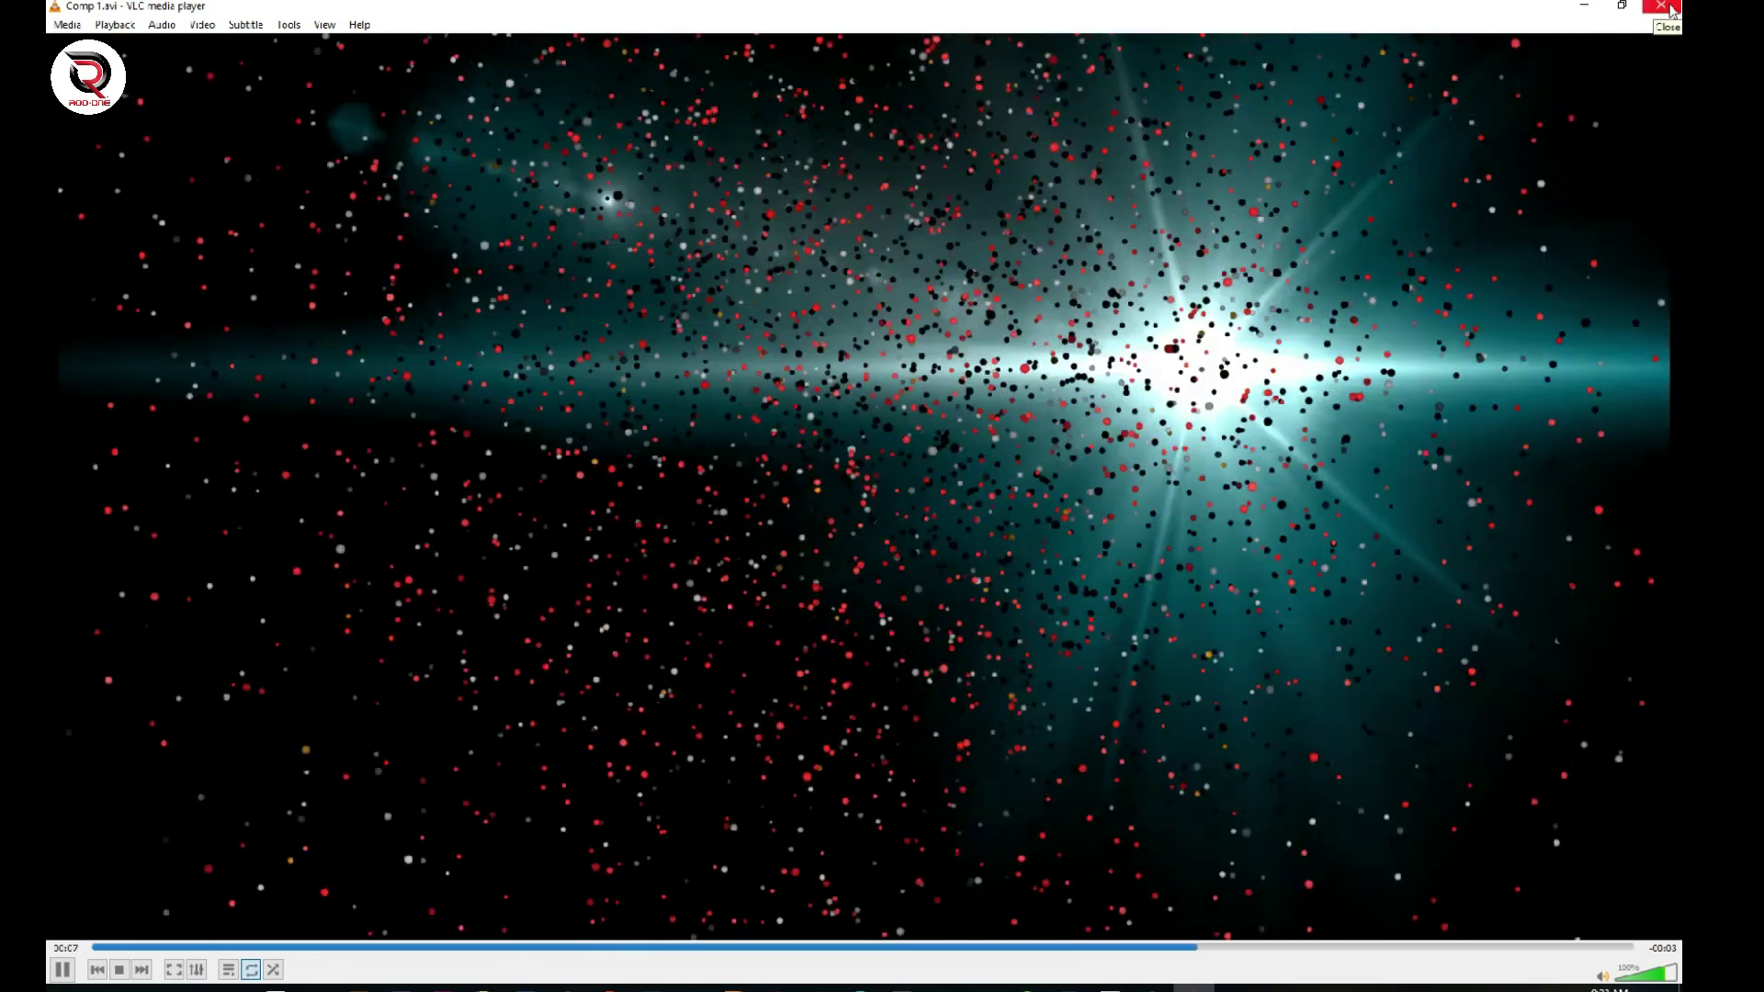
click(1670, 9)
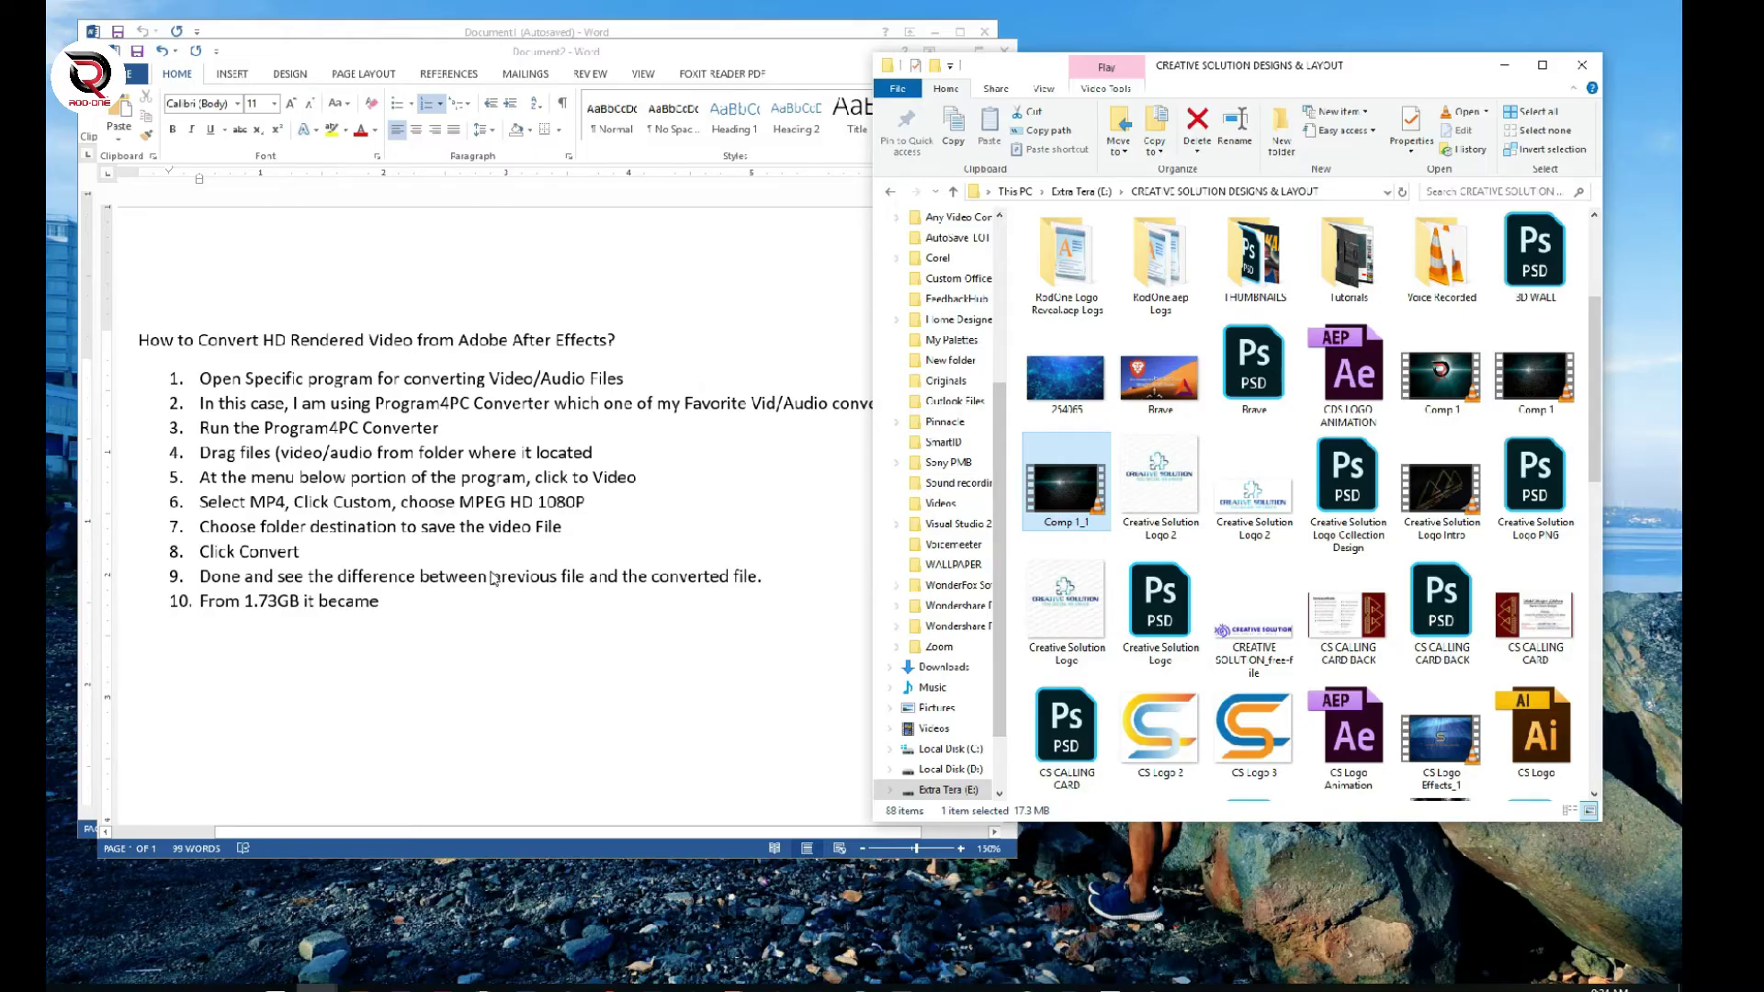
- Finish Word step 10 with '17.3MB with the same QUALITY HD Video'
click(440, 609)
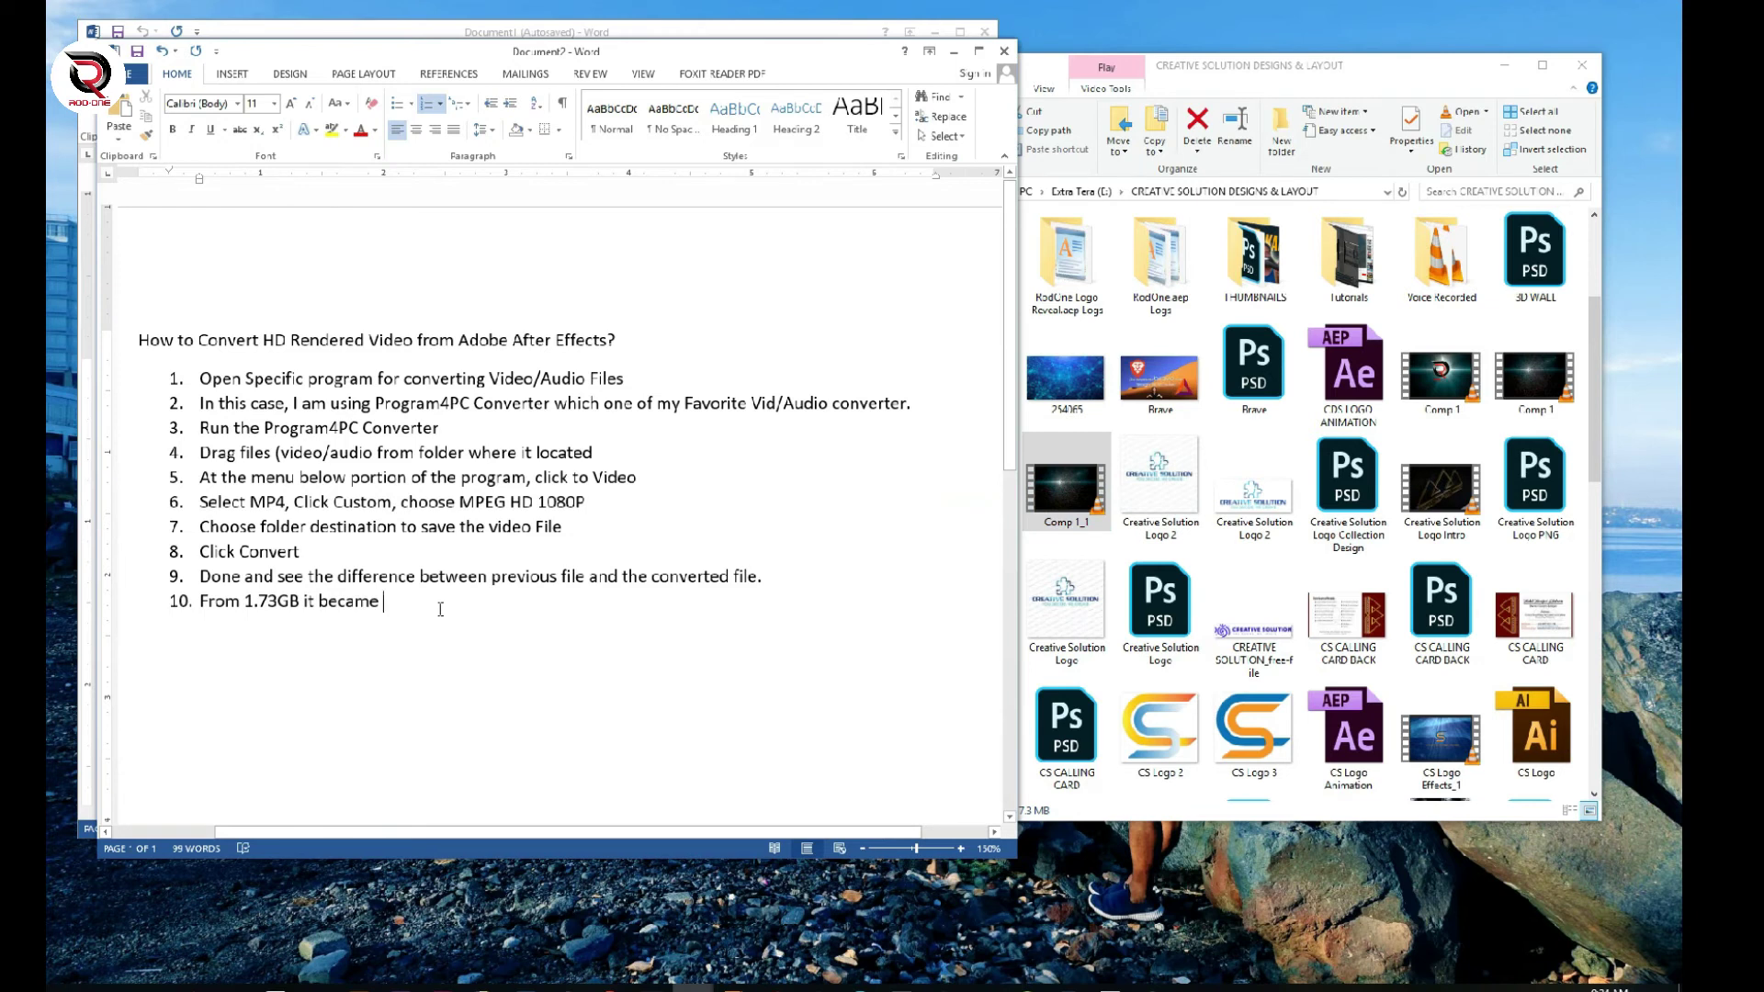
drag(777, 59, 752, 55)
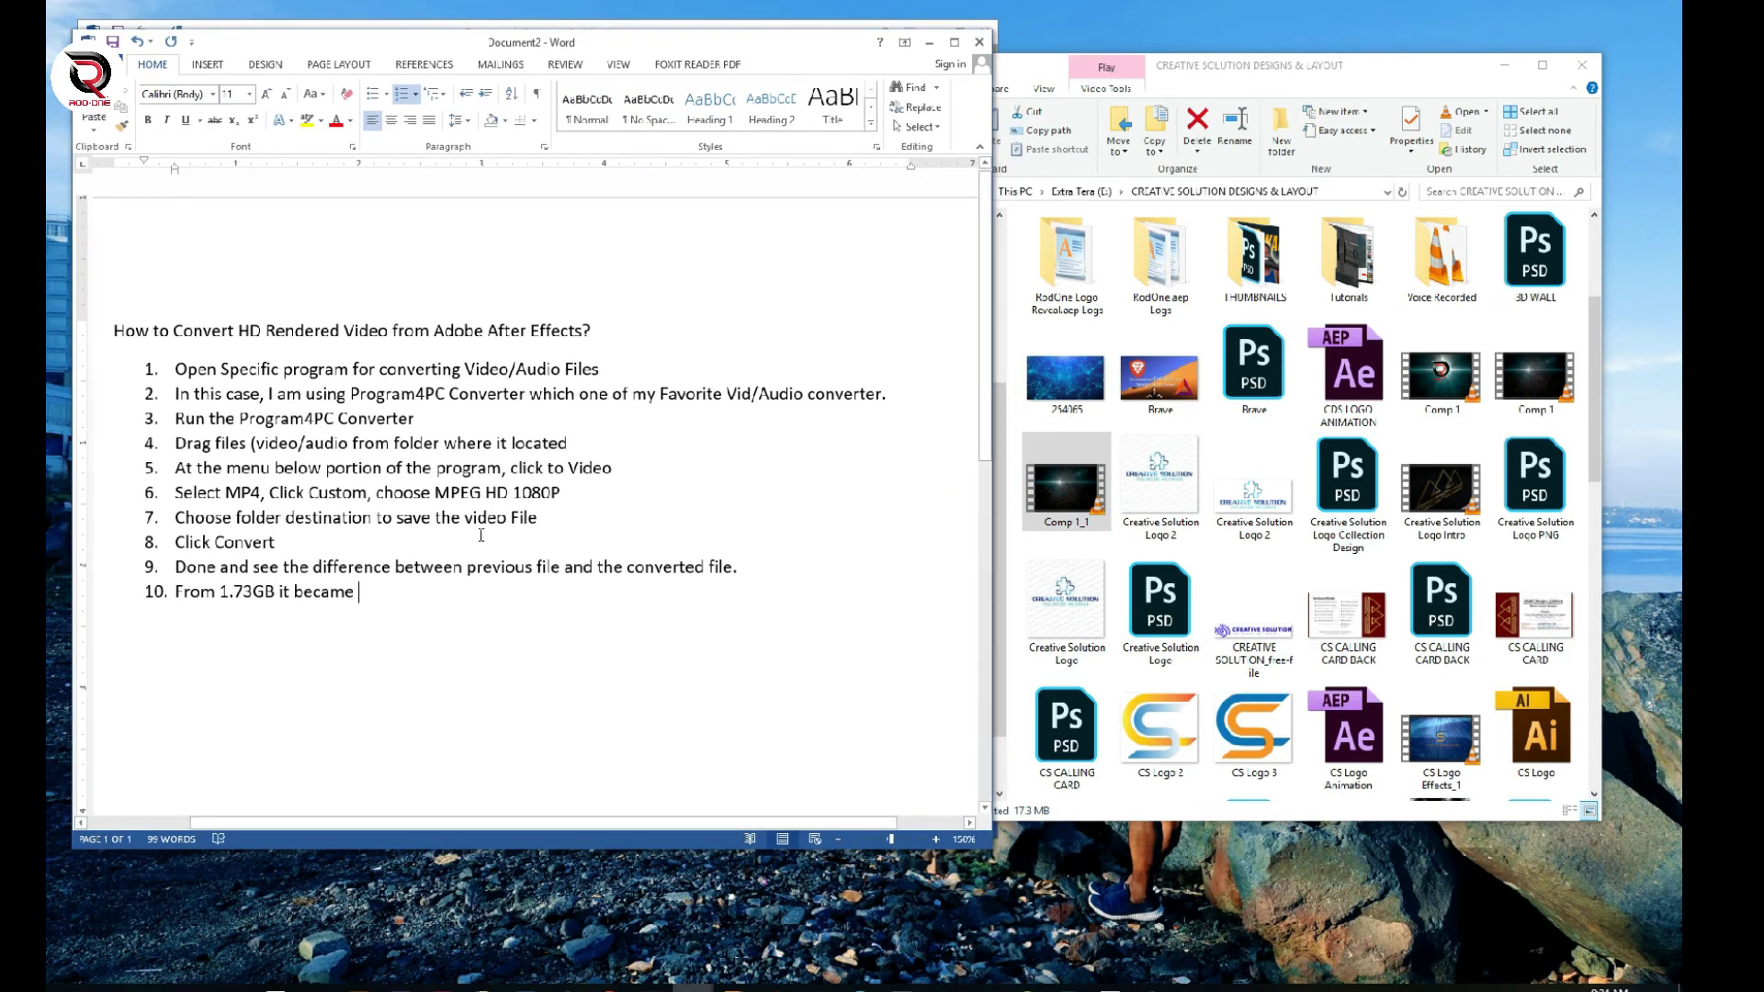
text(176)
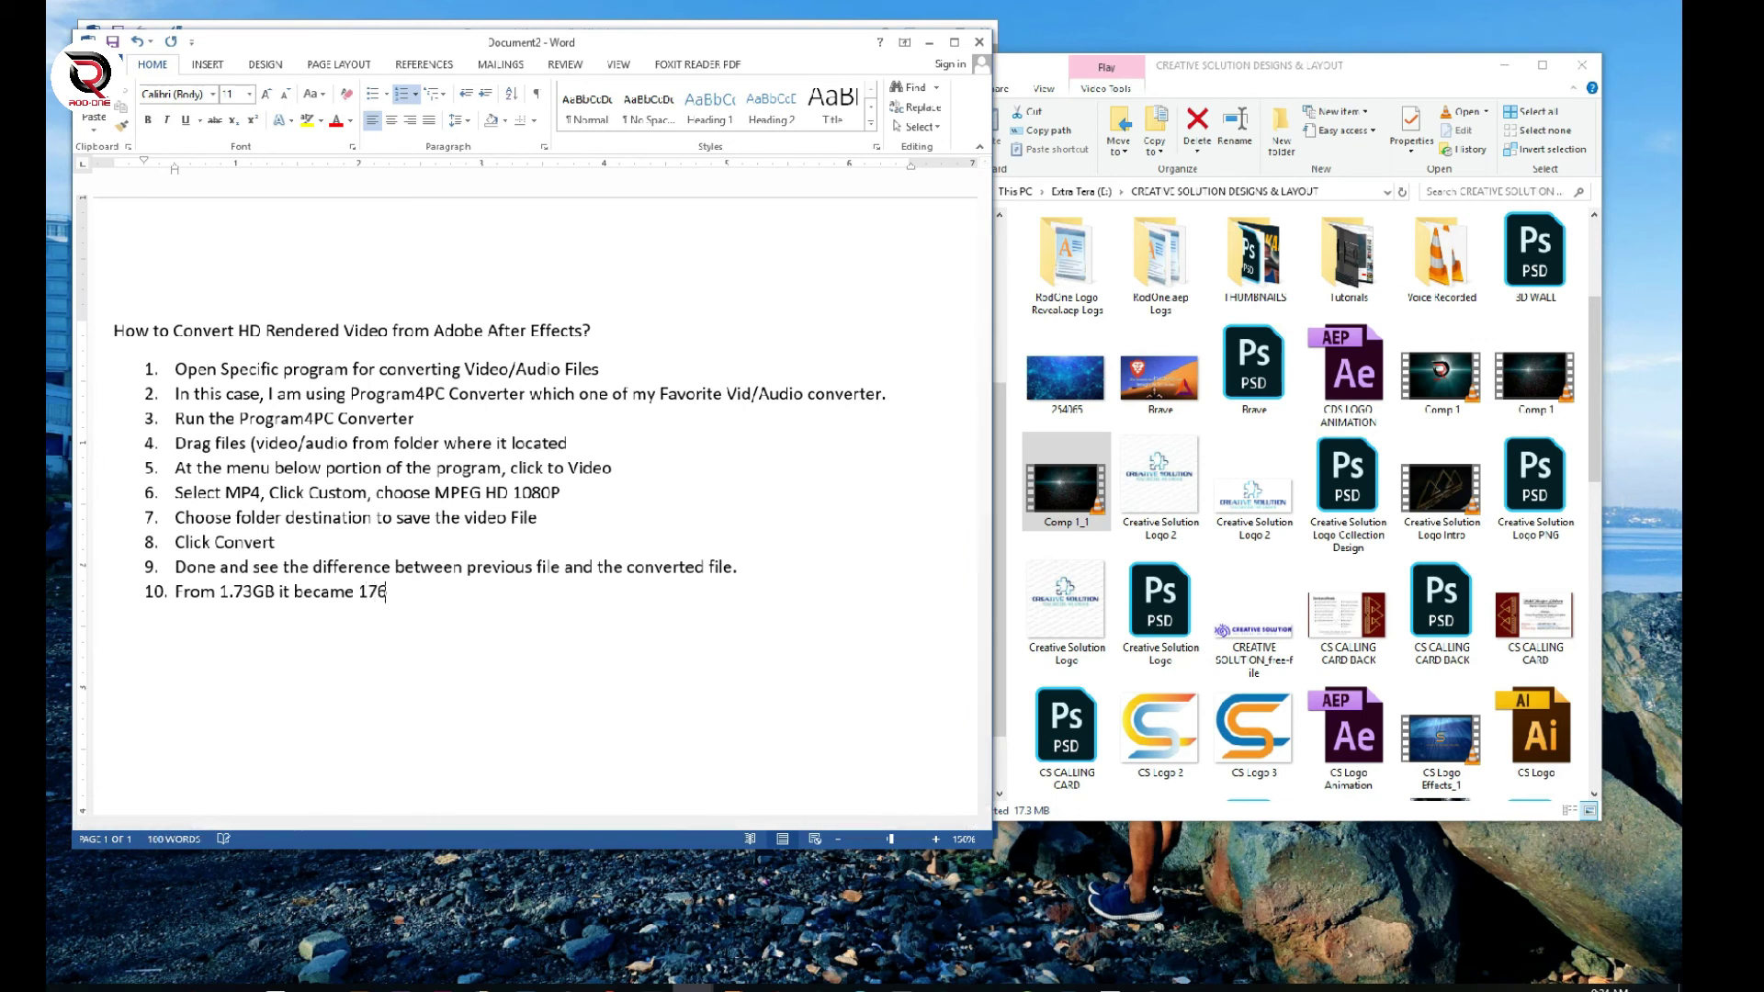
key(BackSpace)
text(3MB )
text(with the same )
text(QUALITY HD Video)
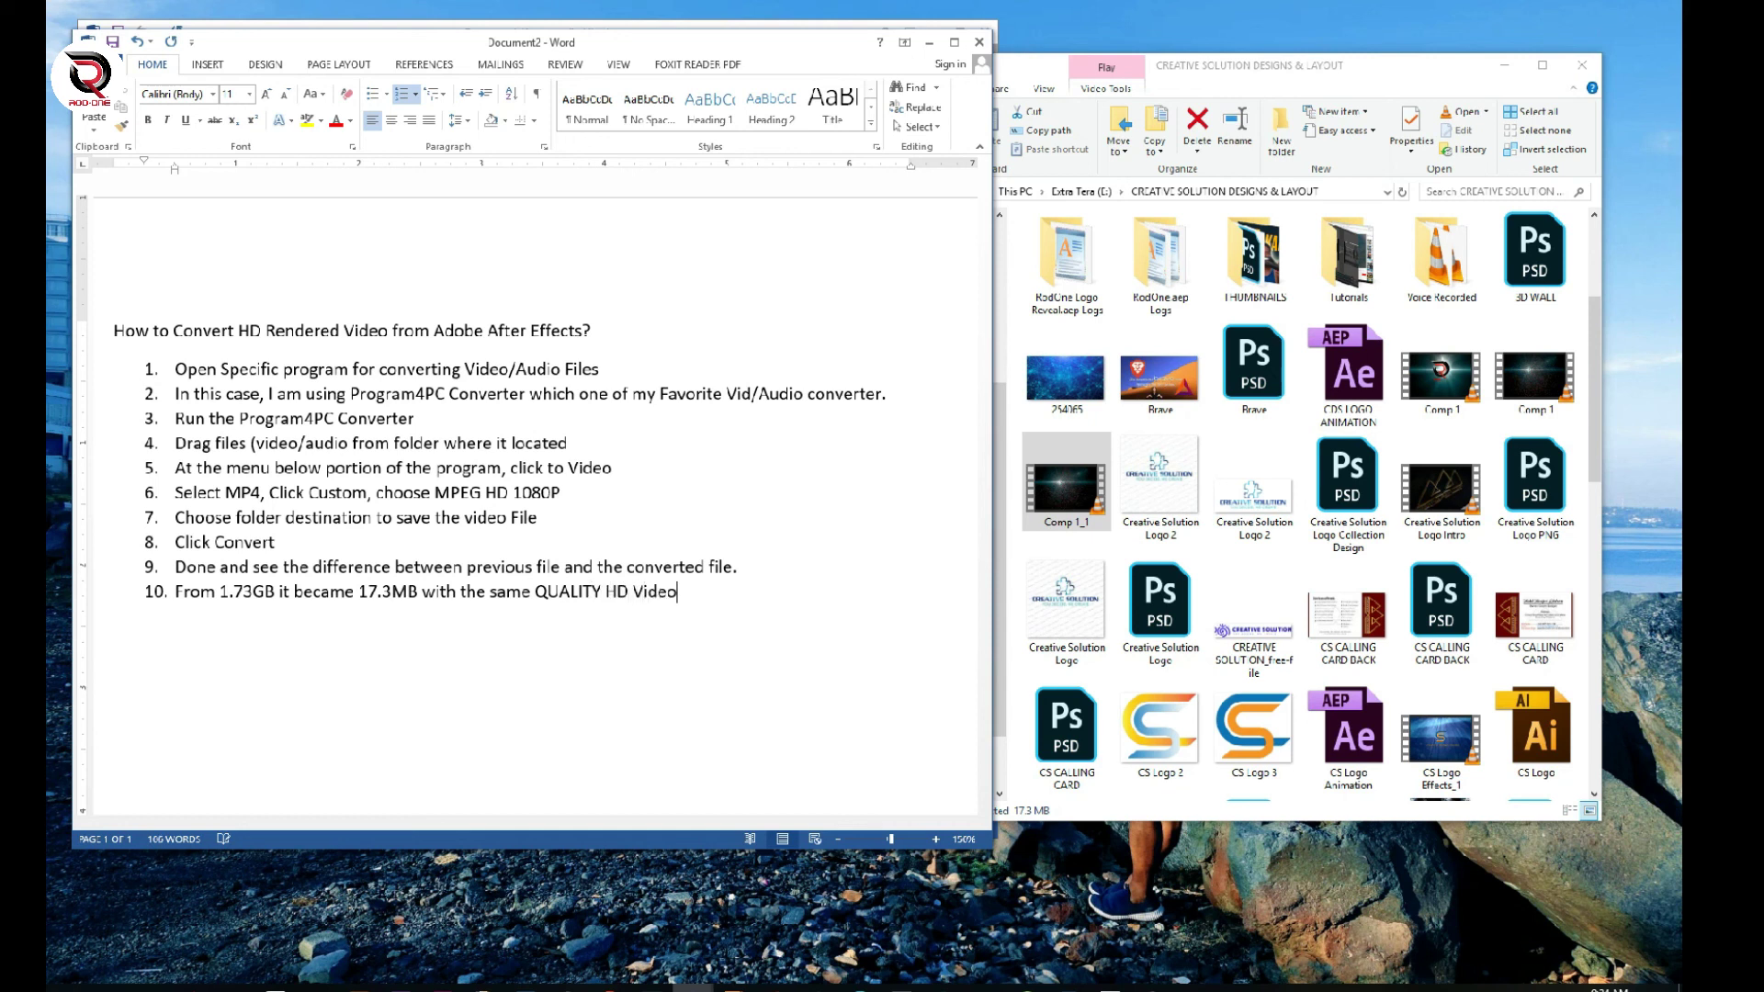